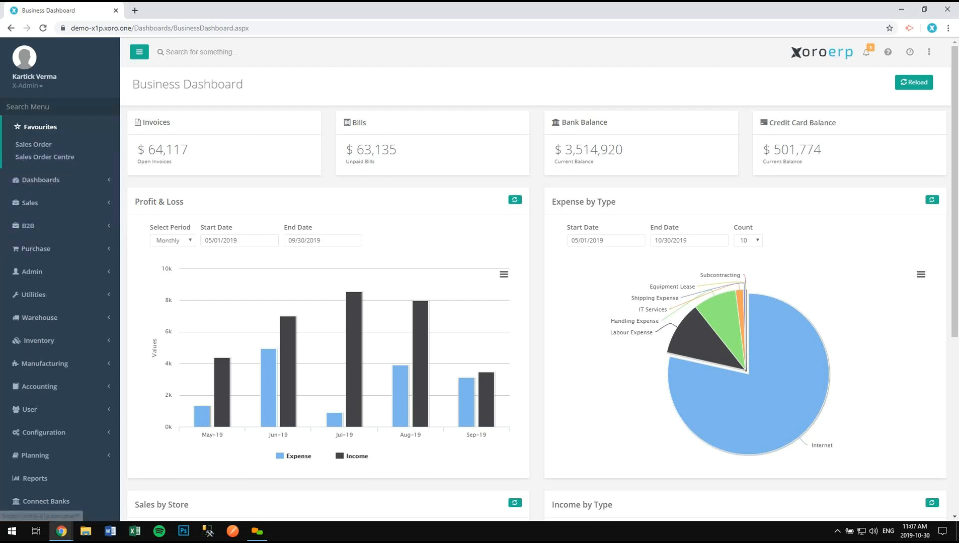
Step: Search the menu for "snaps" and open the Item Inventory Snapshot page
left_click(75, 106)
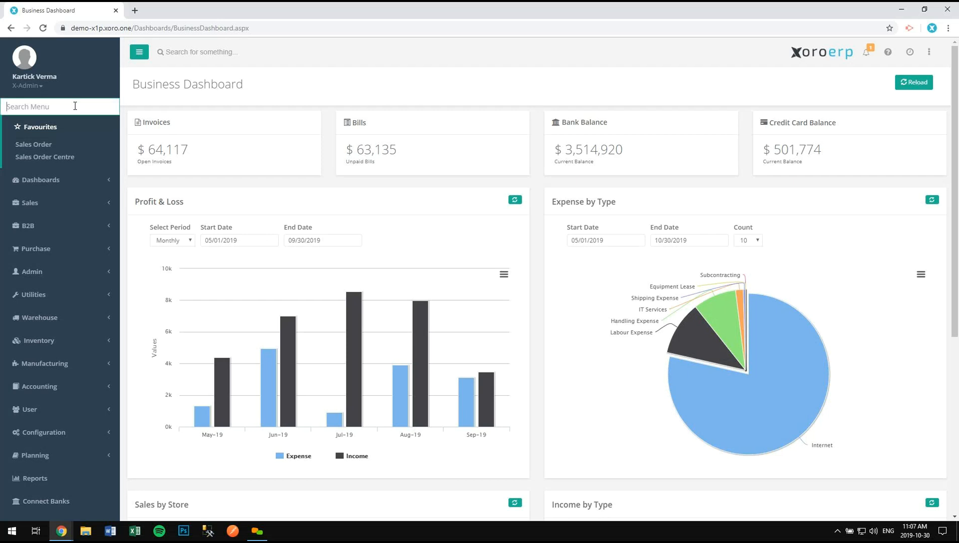
type("snaps")
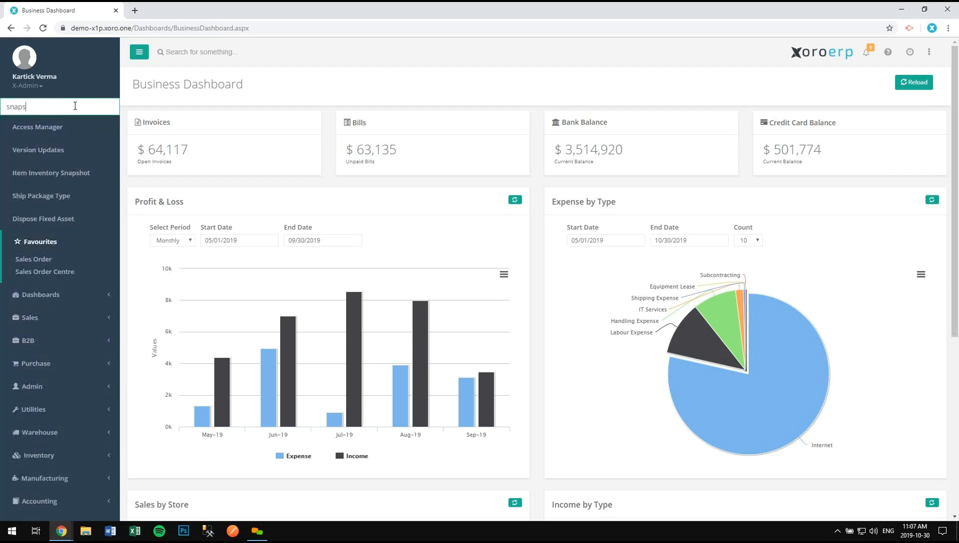
left_click(50, 173)
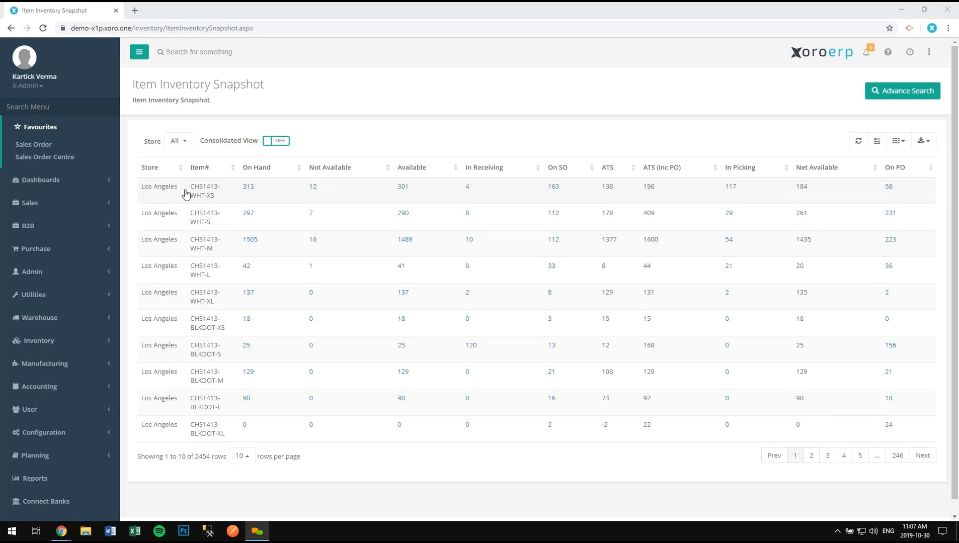
Step: Switch the inventory snapshot to the consolidated view to compare quantities across all stores, and return to the per-store view
left_click_drag(191, 188, 217, 196)
left_click(356, 128)
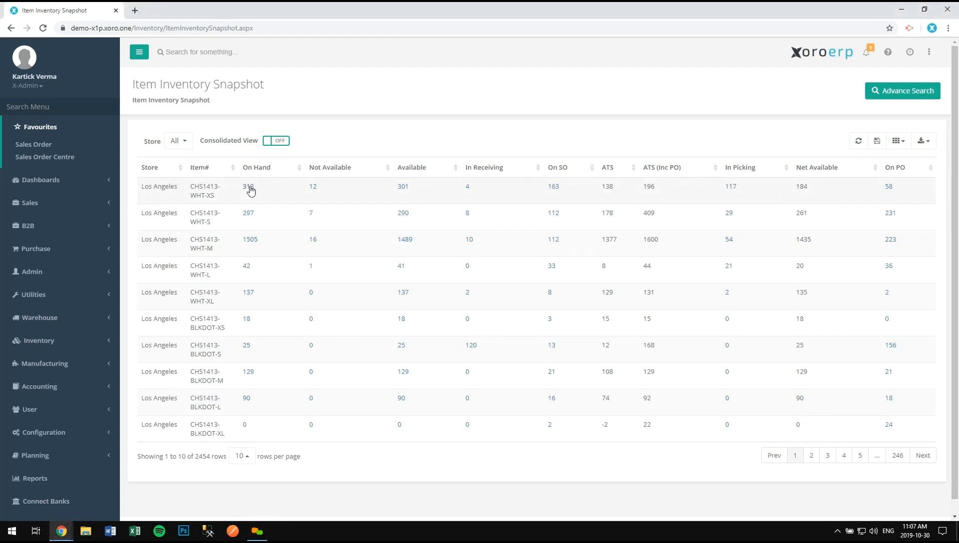
left_click(278, 142)
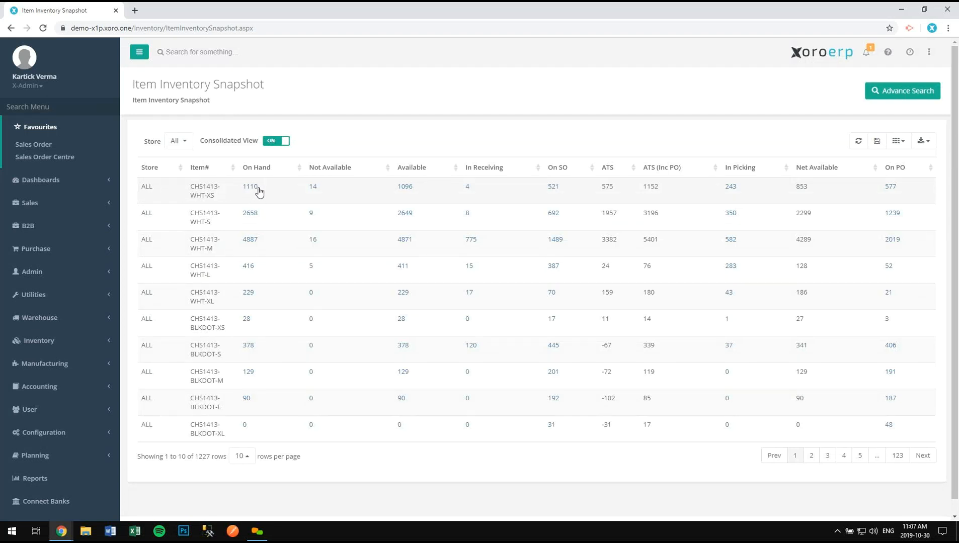
left_click(275, 144)
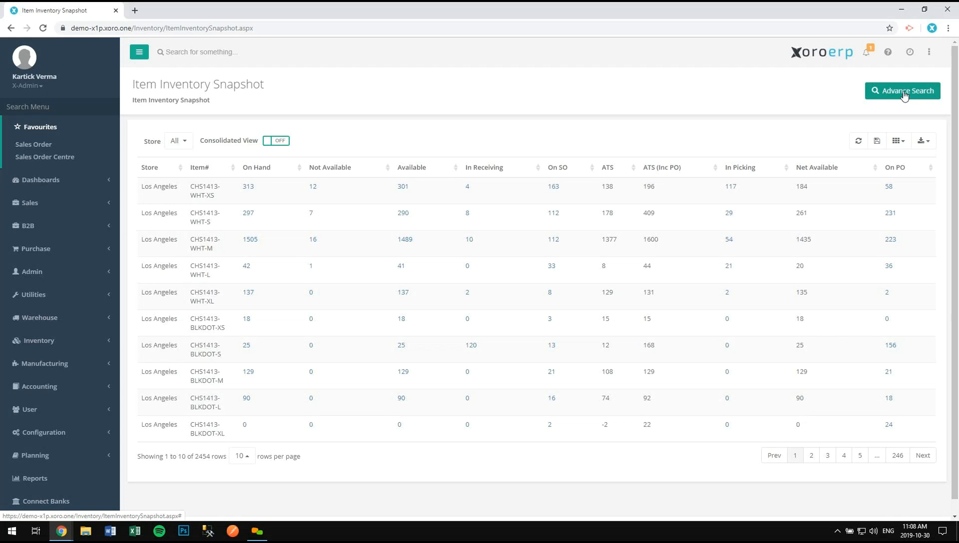
Step: Look through the list of columns that can be shown in the snapshot table, and close it without changes
left_click(897, 145)
scroll(887, 229, "down", 5)
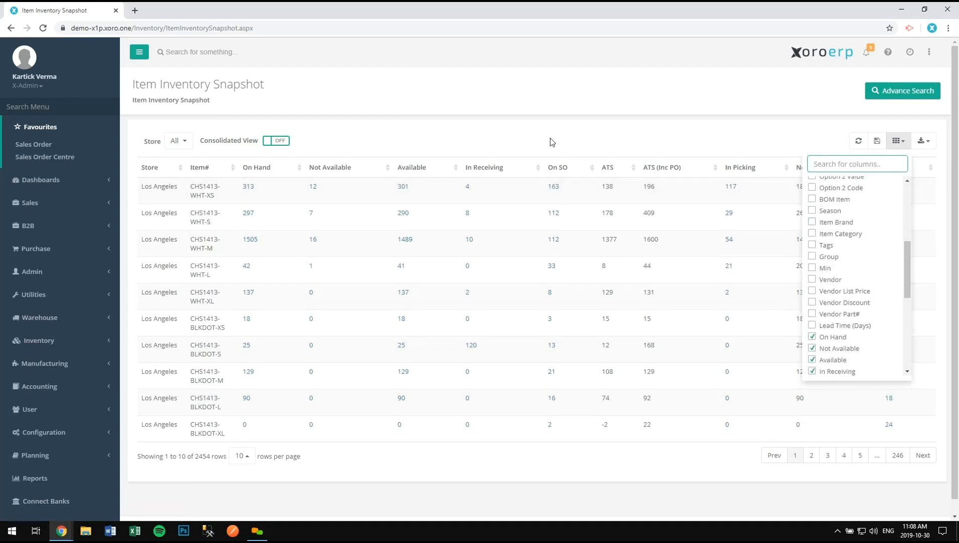
left_click(499, 142)
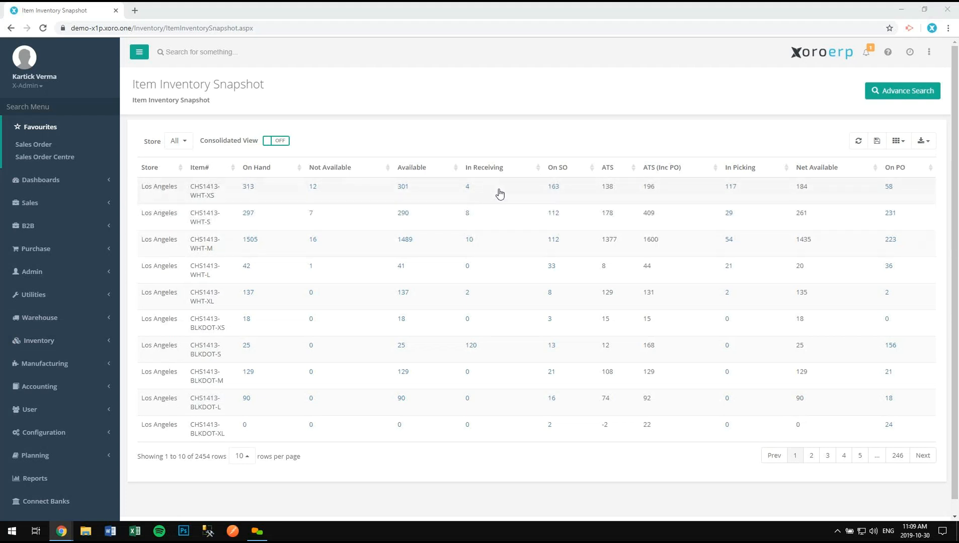
Step: Move the In Receiving column before On PO and save the layout, and place In Picking and Net Available directly after Available
left_click_drag(484, 168, 853, 179)
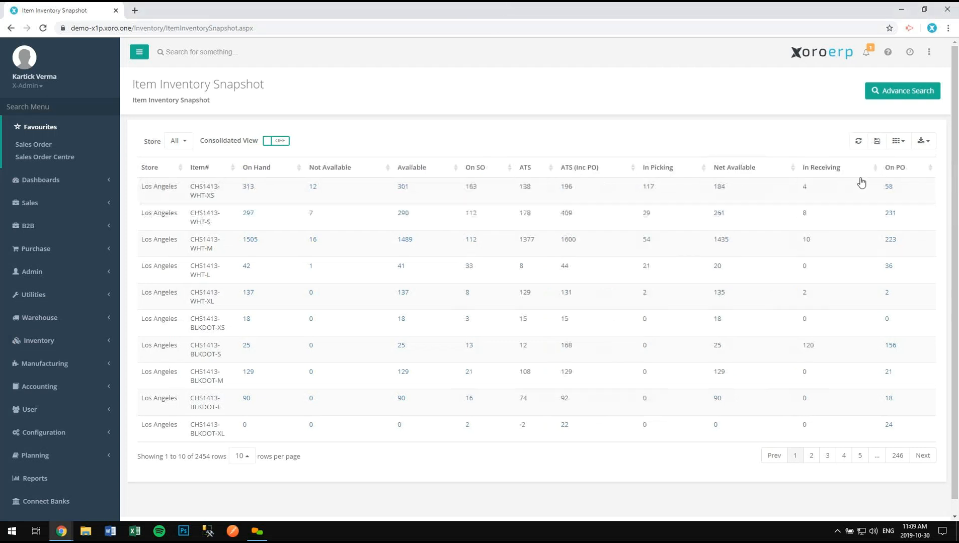
left_click(878, 144)
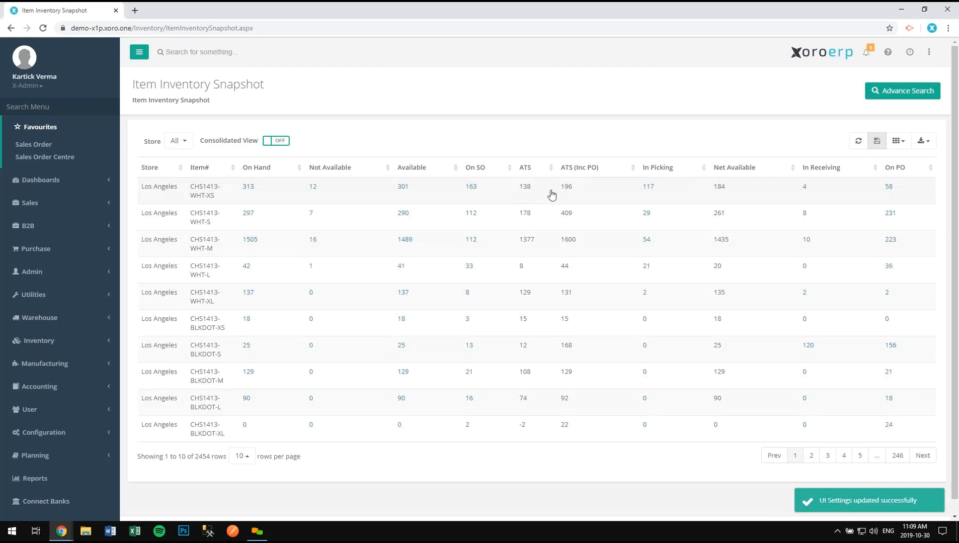
left_click_drag(651, 169, 480, 166)
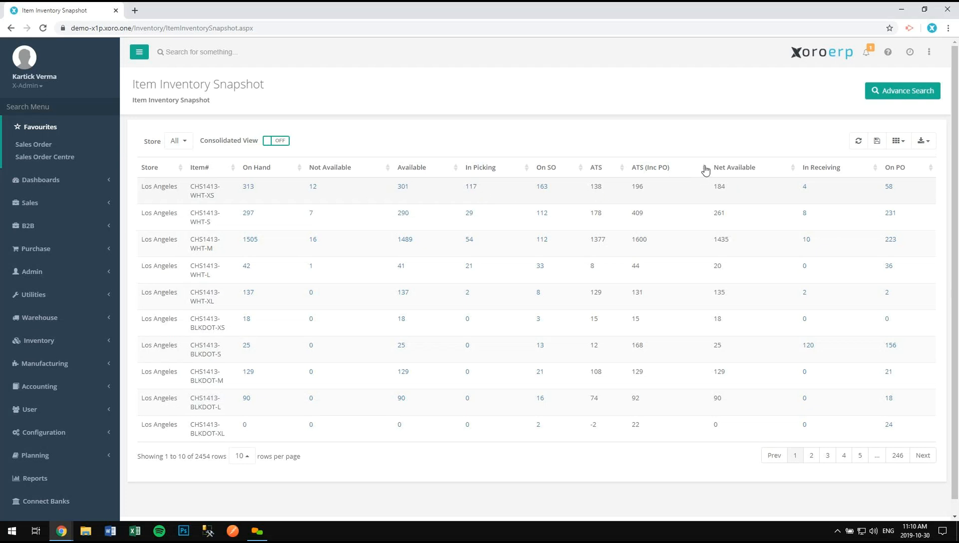
left_click_drag(720, 170, 551, 168)
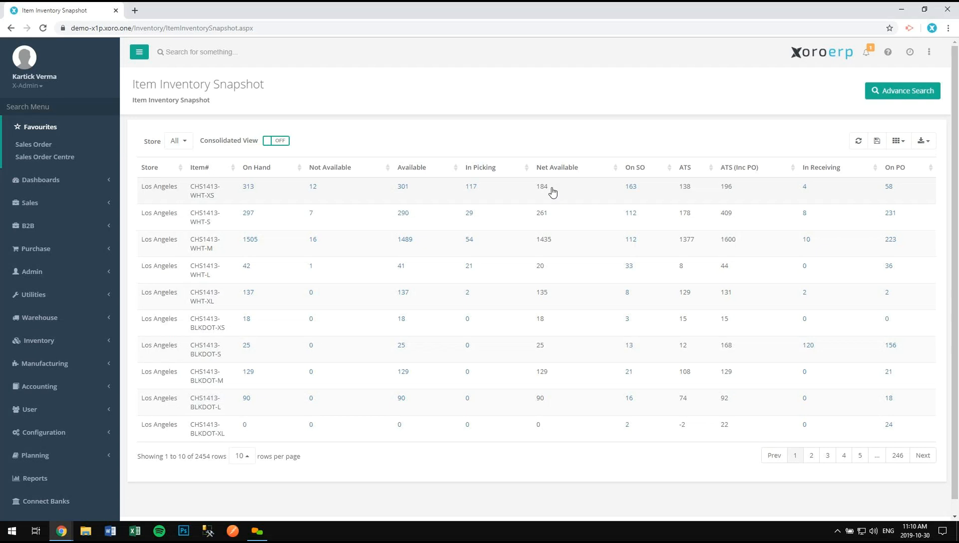
Step: Examine the On SO details of item CHS1413-WHT-XS in Los Angeles, and close them
left_click(631, 187)
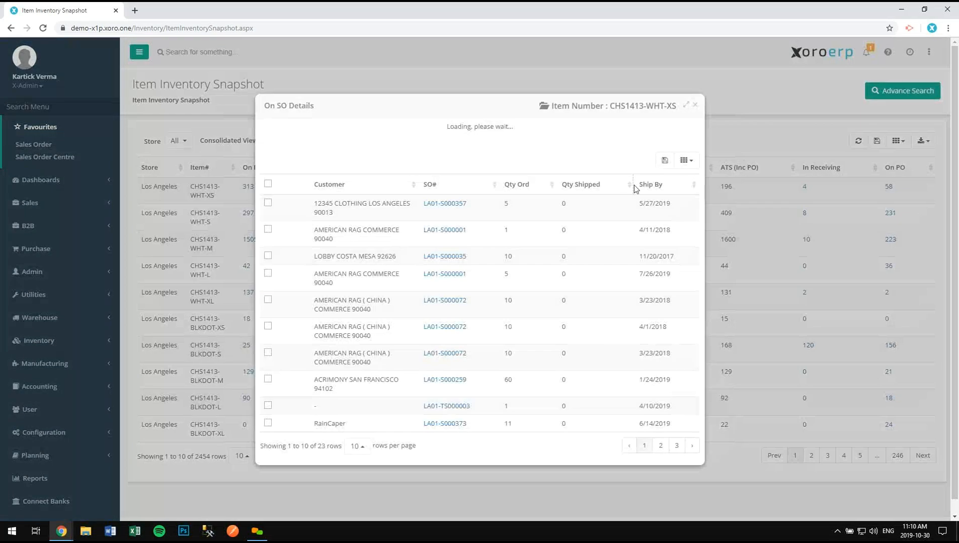
left_click_drag(587, 108, 602, 70)
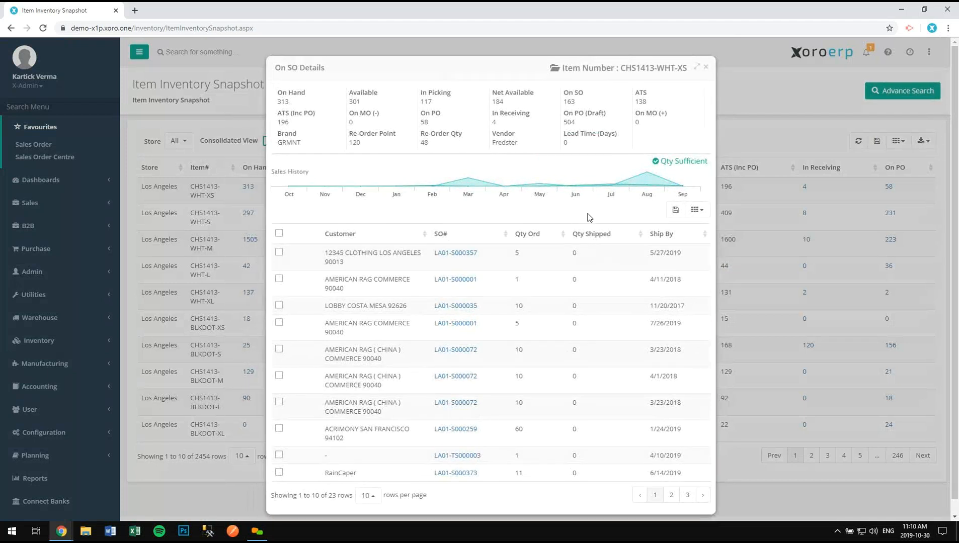
mouse_move(596, 188)
left_click(706, 68)
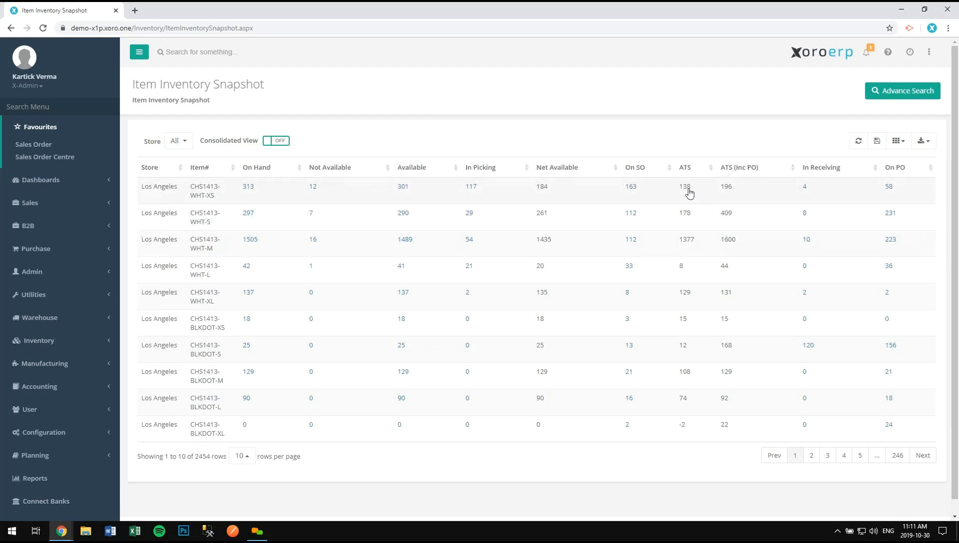
Step: Move the On PO column directly after ATS, and check the On PO details of item CHS1413-WHT-XS in Los Angeles
left_click_drag(890, 168, 739, 179)
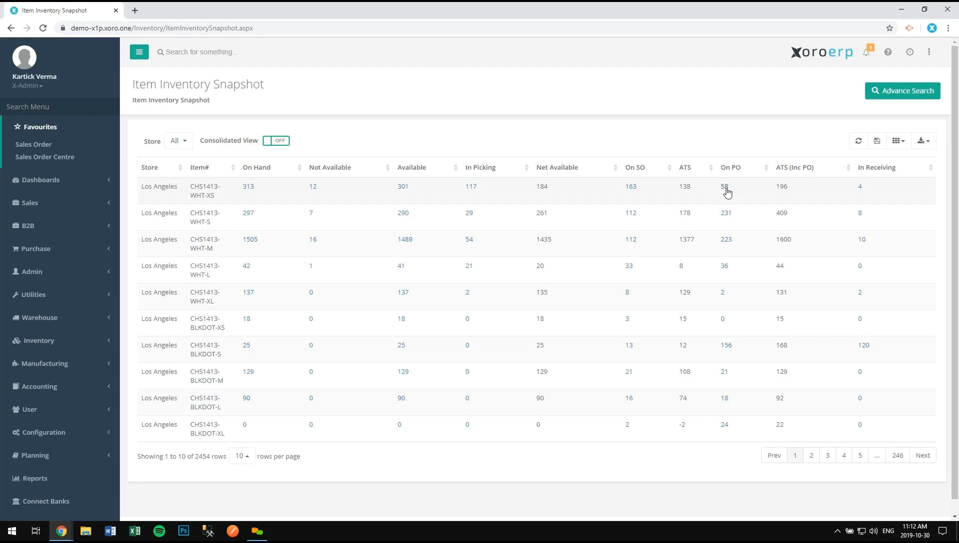
left_click(725, 188)
left_click_drag(490, 141, 494, 106)
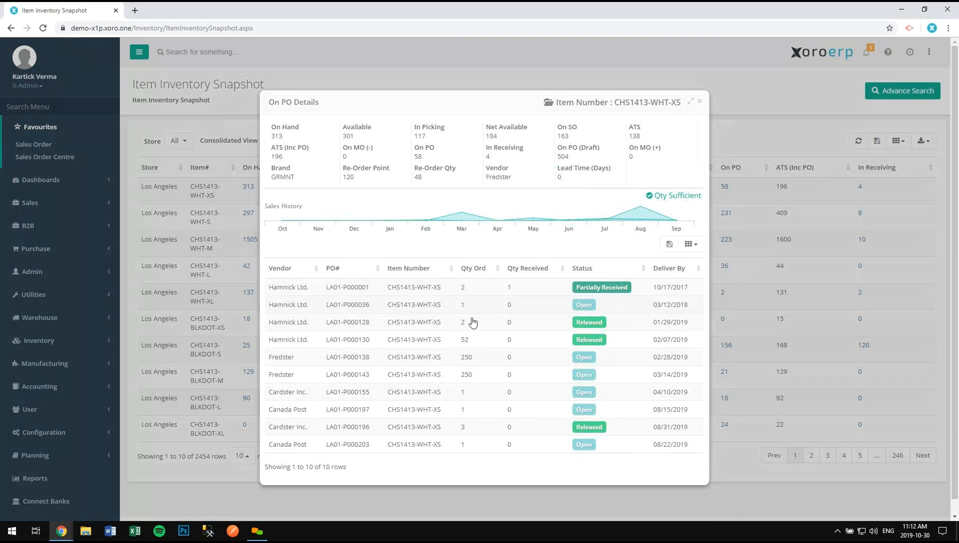
left_click(700, 102)
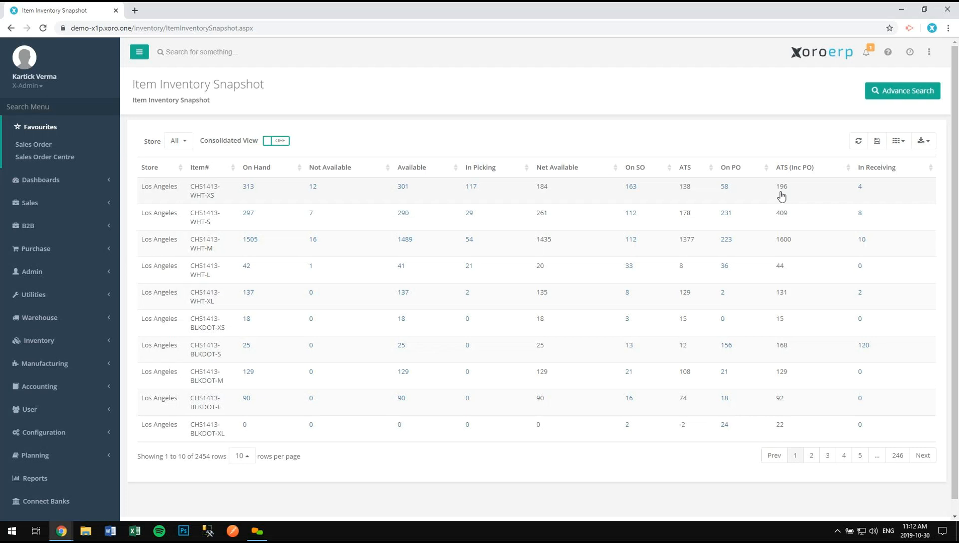
Step: View the In Receiving details of item CHS1413-WHT-XS in Los Angeles, and close them
left_click(860, 187)
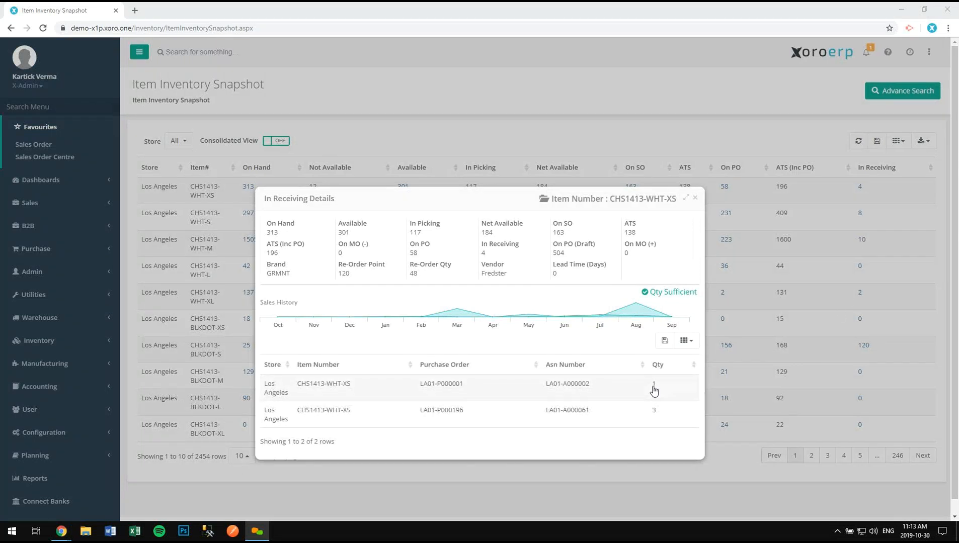
left_click(696, 201)
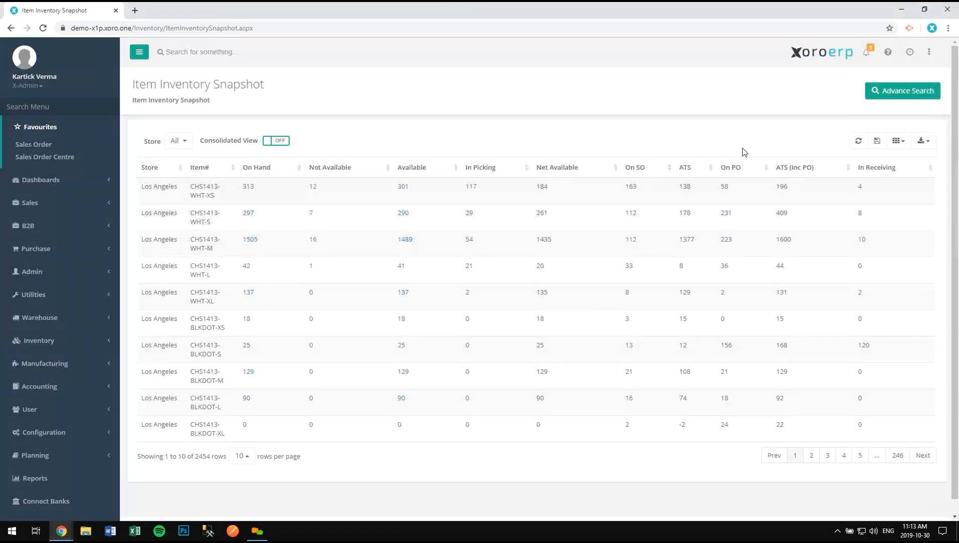
Step: Search the help articles for "inventory level" and open "What do all the Inventory Levels mean?"
left_click(889, 53)
left_click(836, 81)
type("inventory level")
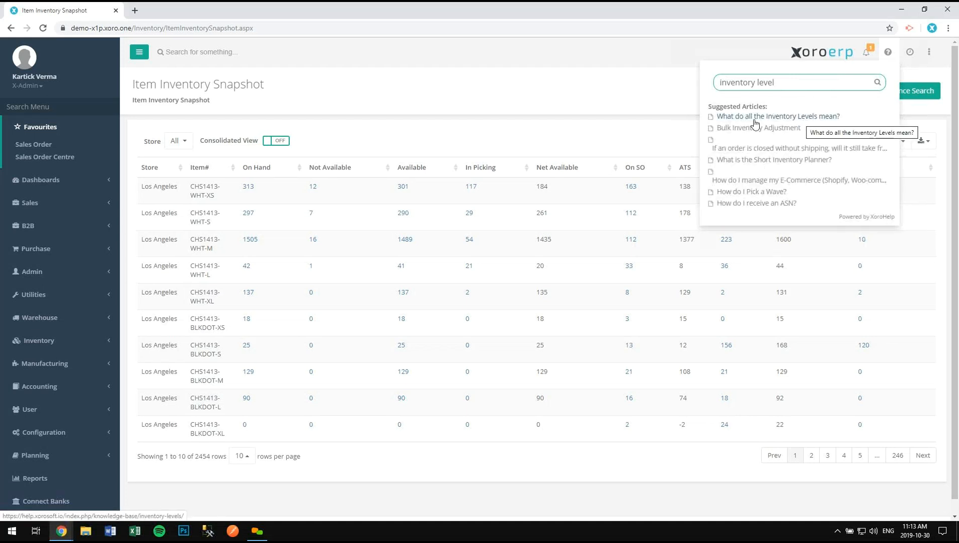
left_click(755, 121)
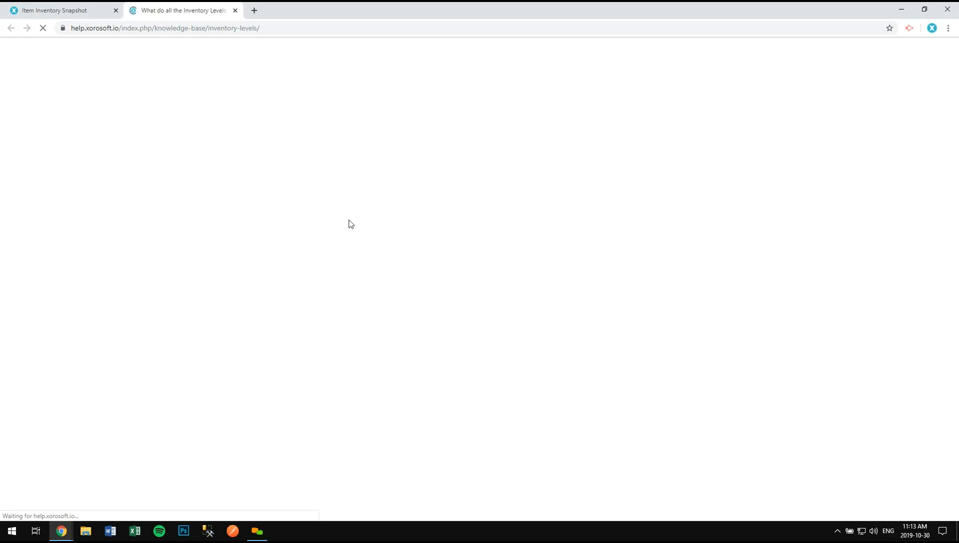
Step: Read the inventory level definitions in the help article, and close the article
scroll(250, 332, "down", 3)
scroll(250, 330, "down", 1)
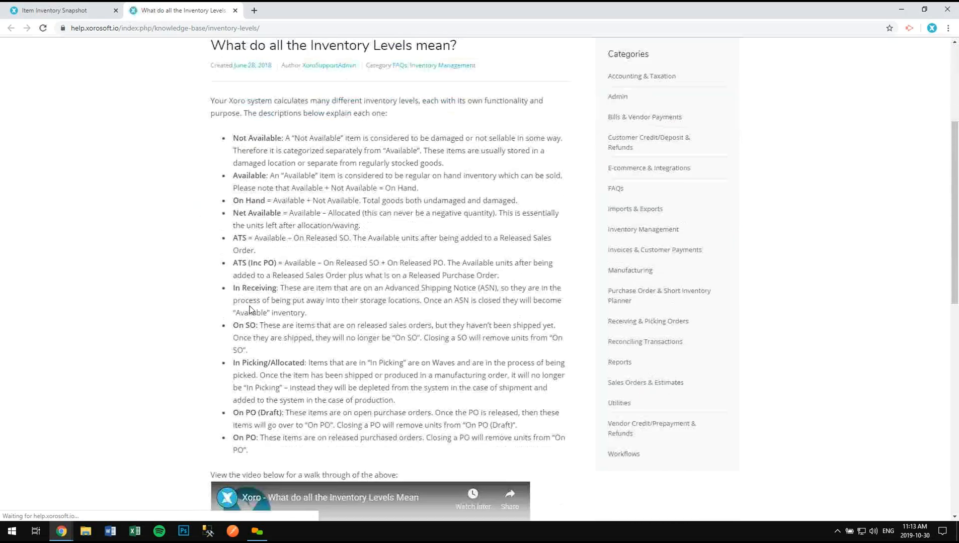
scroll(243, 190, "down", 1)
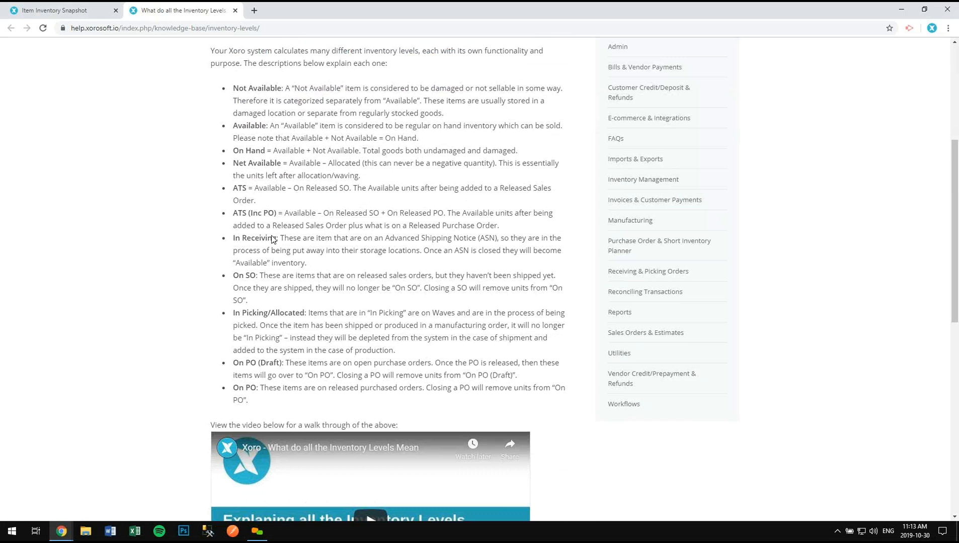
left_click(235, 10)
Step: Search the menu for "short inv" and open the Short Inventory Planner
left_click(59, 102)
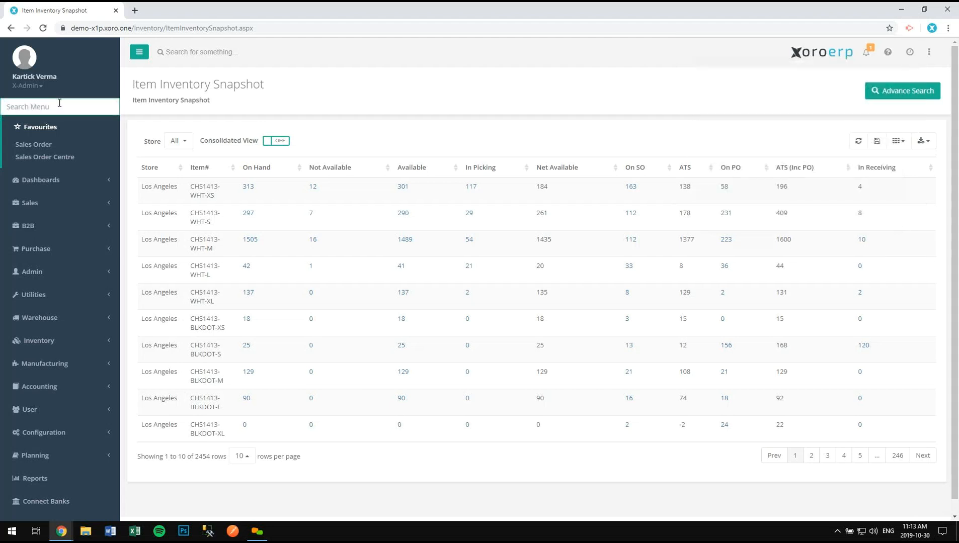
type("short inv")
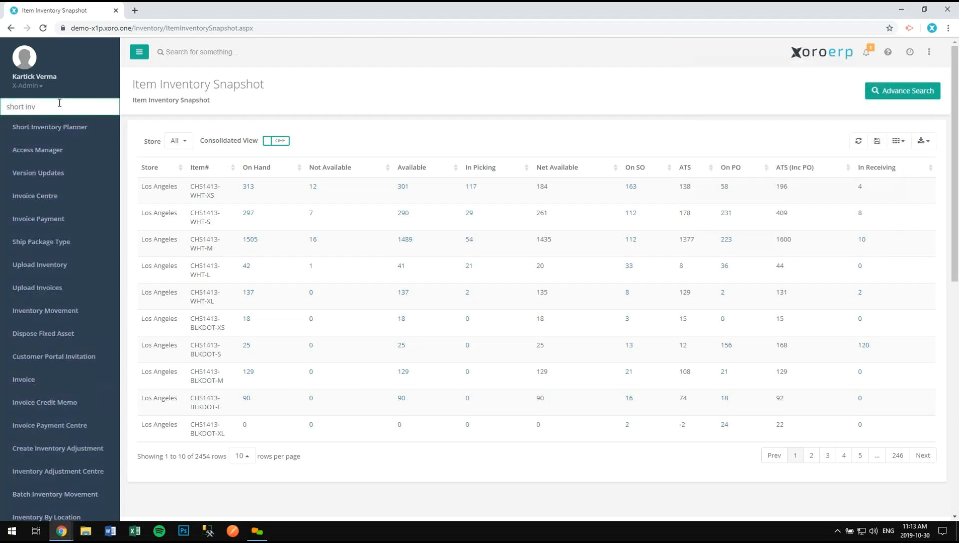
key("Return")
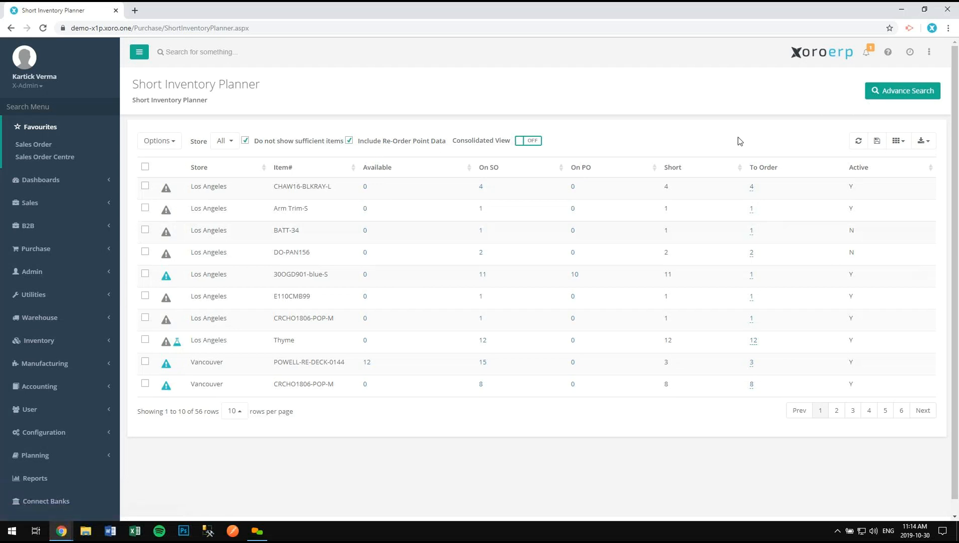
Step: Filter the planner with Advance Search to rows whose Item Number contains "chaw16"
left_click(875, 97)
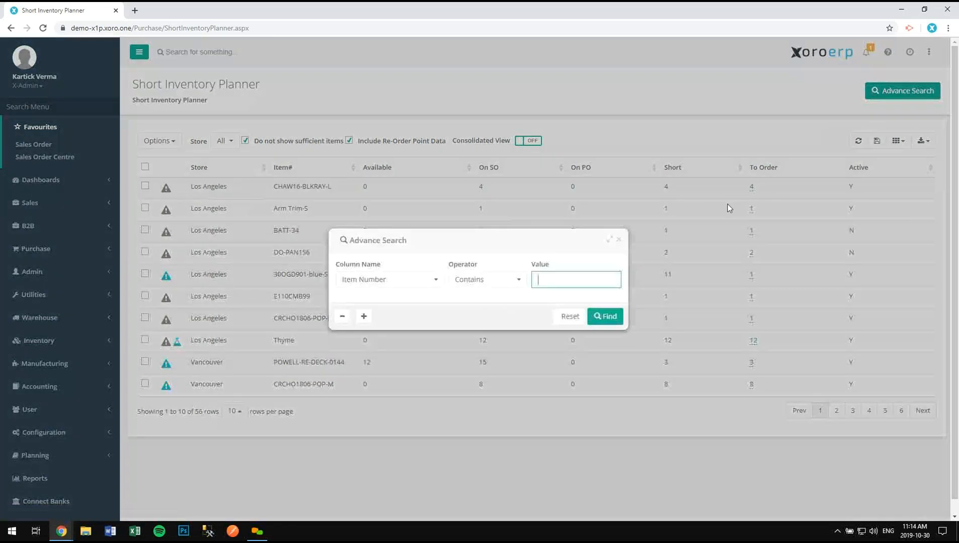
type("chaw16")
key("Return")
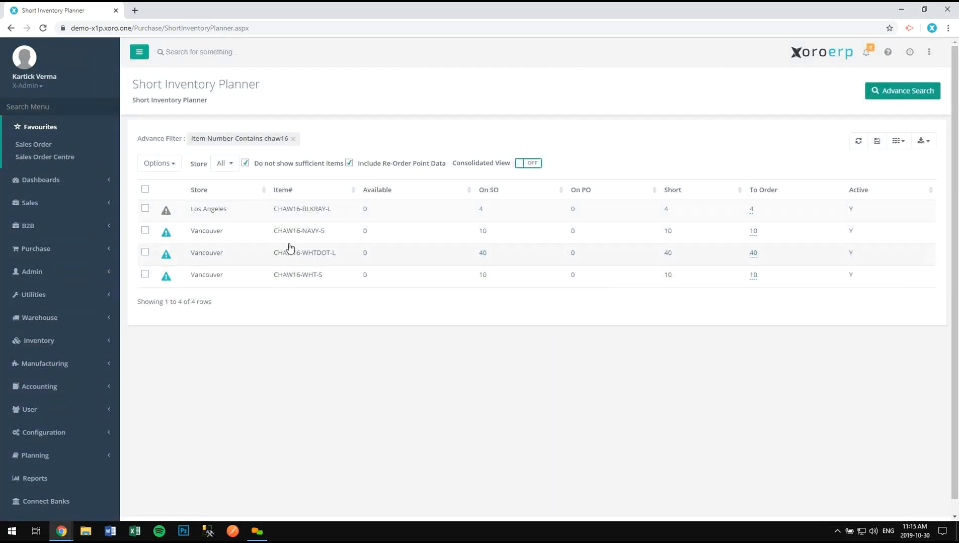
Step: Select the three Vancouver rows CHAW16-NAVY-S, CHAW16-WHTDOT-L and CHAW16-WHT-S
left_click(146, 231)
left_click(146, 254)
left_click(147, 275)
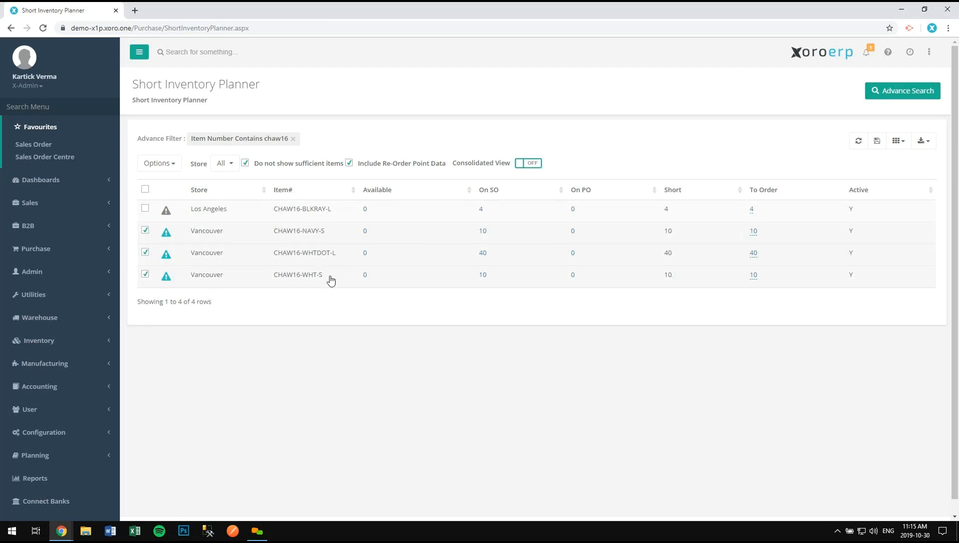
Step: Set the To Order quantity of CHAW16-NAVY-S in Vancouver to 5
left_click(753, 232)
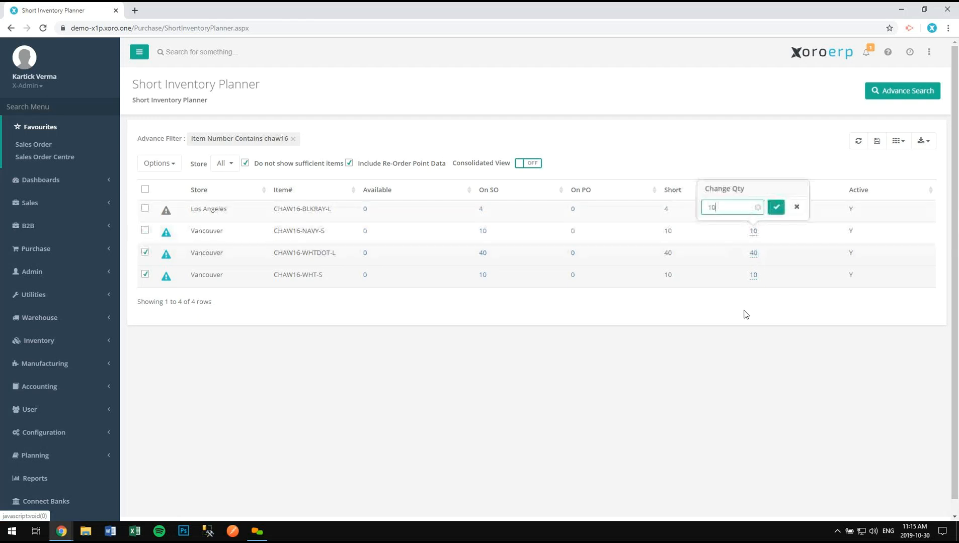
key("BackSpace")
type("5")
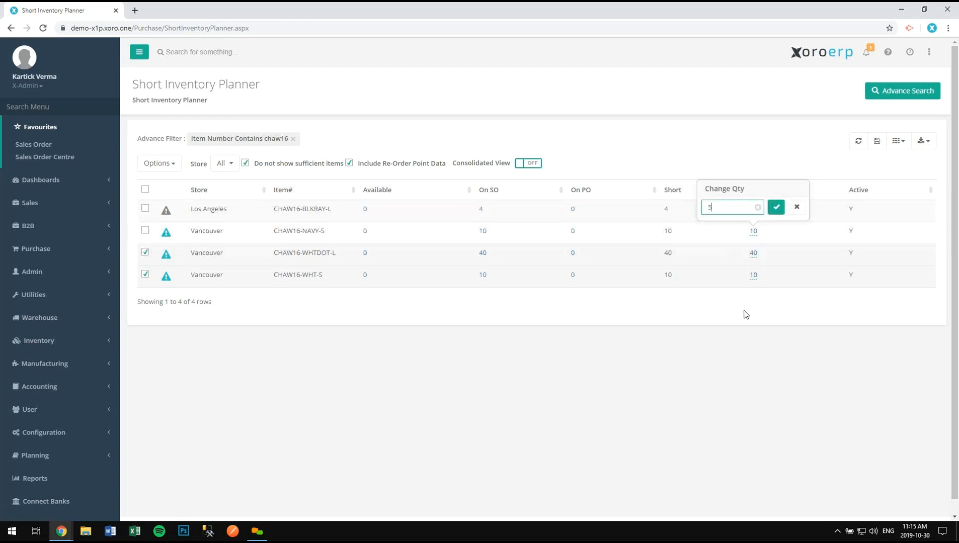
key("Return")
Step: Set the To Order quantity of CHAW16-WHTDOT-L in Vancouver to 20
left_click(753, 253)
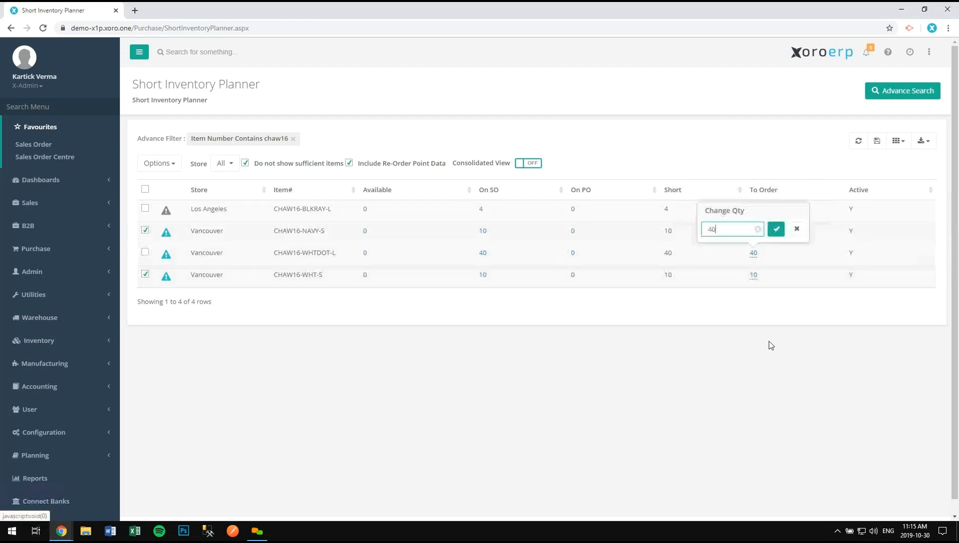
key("BackSpace")
key("BackSpace")
type("20")
key("Return")
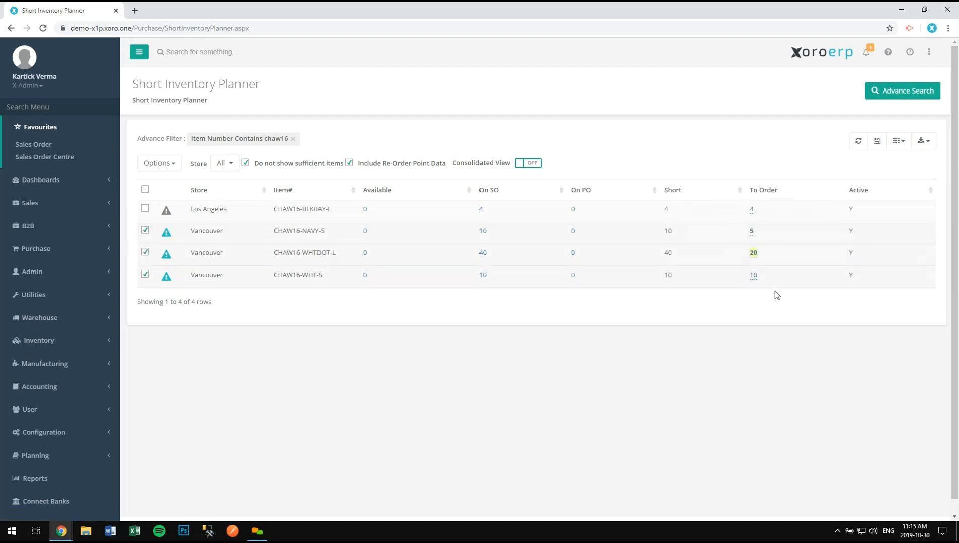
Step: Set the To Order quantity of CHAW16-WHT-S in Vancouver to 6
left_click(754, 274)
key("BackSpace")
key("BackSpace")
type("6")
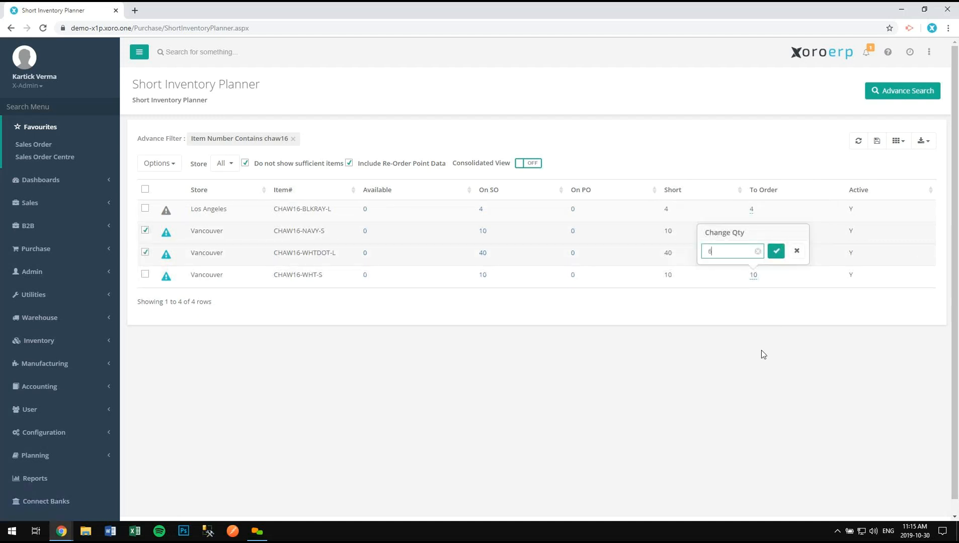
key("Return")
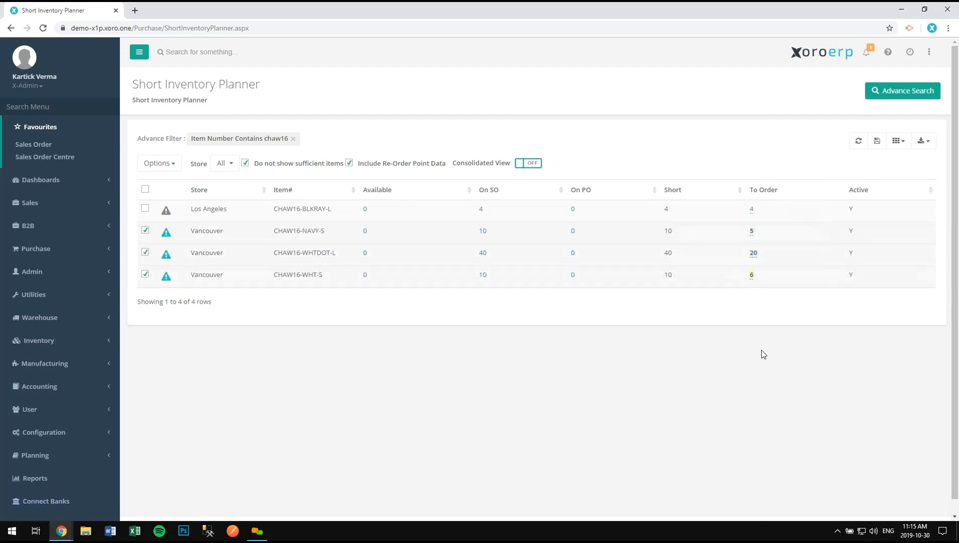
Step: Create a new purchase order from the three selected Vancouver rows with Fedex Canada as the vendor
left_click(166, 164)
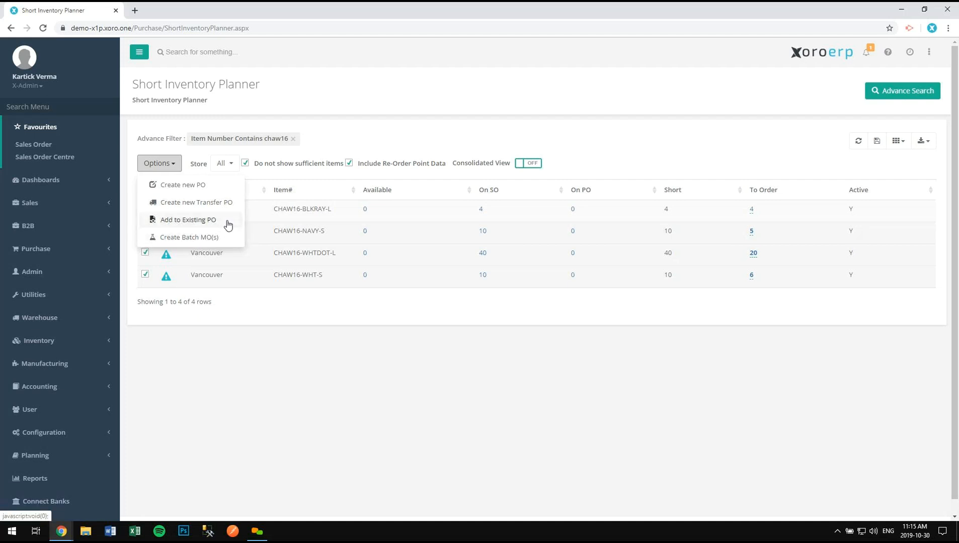
left_click(211, 187)
left_click(407, 287)
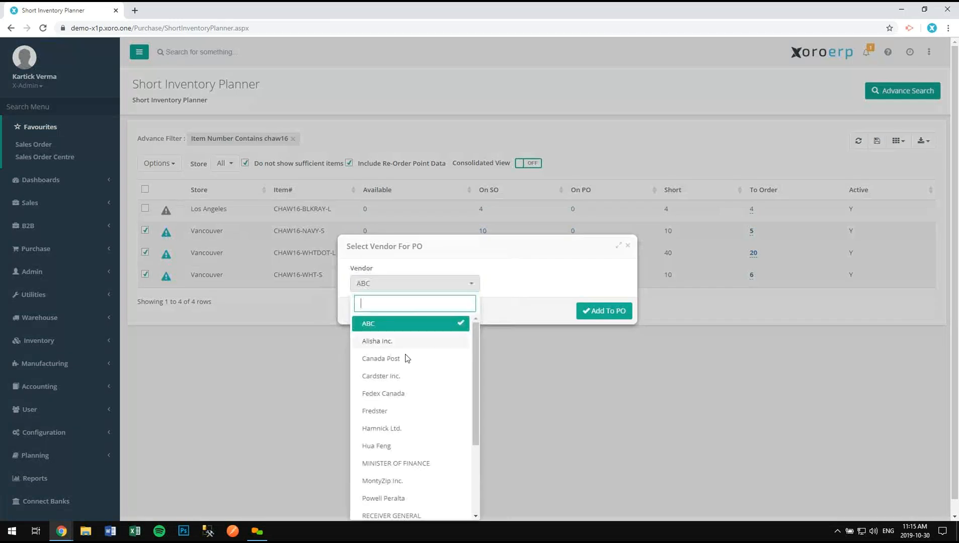
left_click(402, 393)
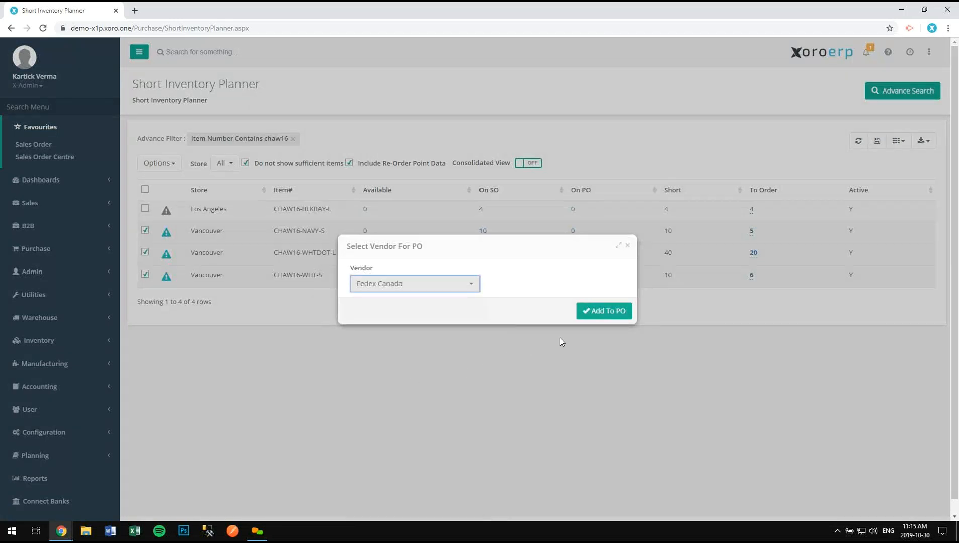
left_click(594, 313)
left_click(595, 313)
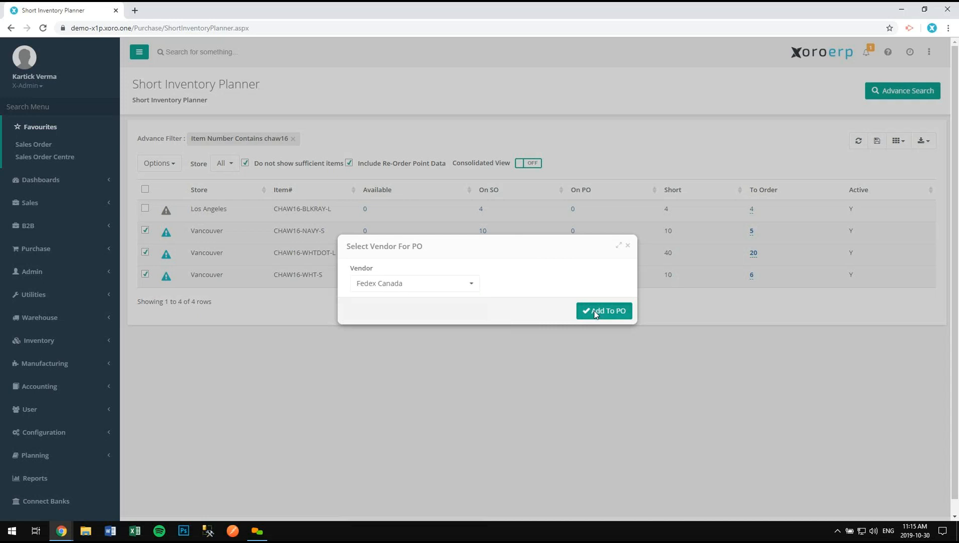
left_click(441, 342)
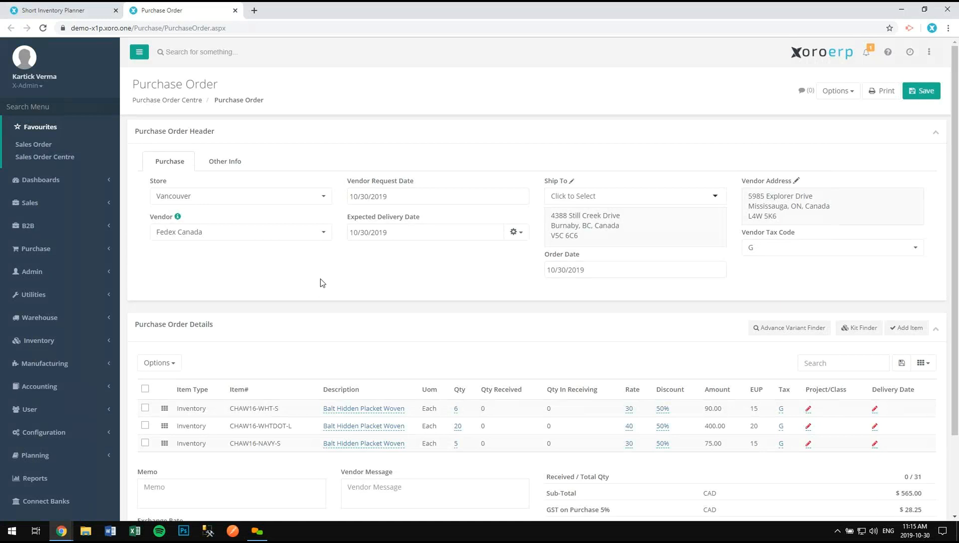
Step: Review the new purchase order's item lines, the vendor and store choices, and the Other Info fields
scroll(424, 321, "down", 1)
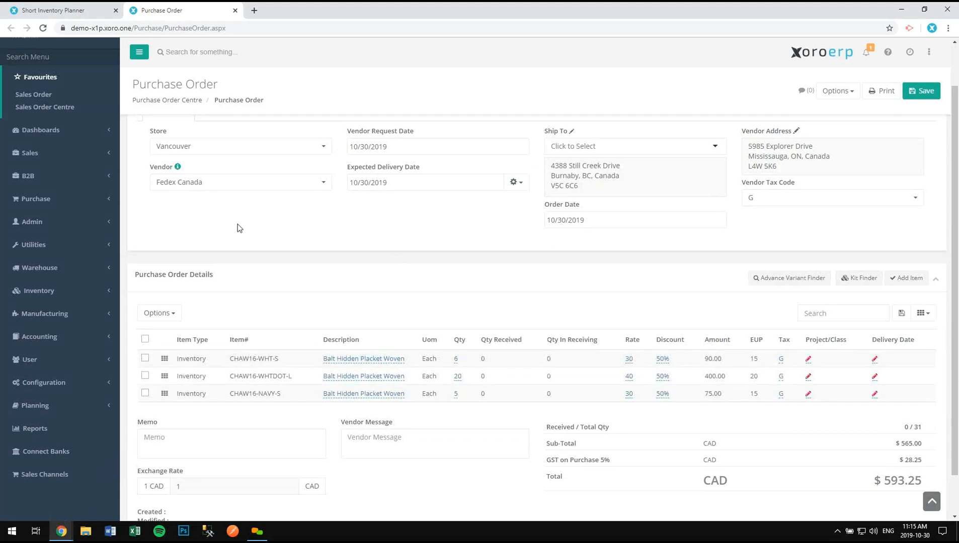
scroll(201, 245, "up", 1)
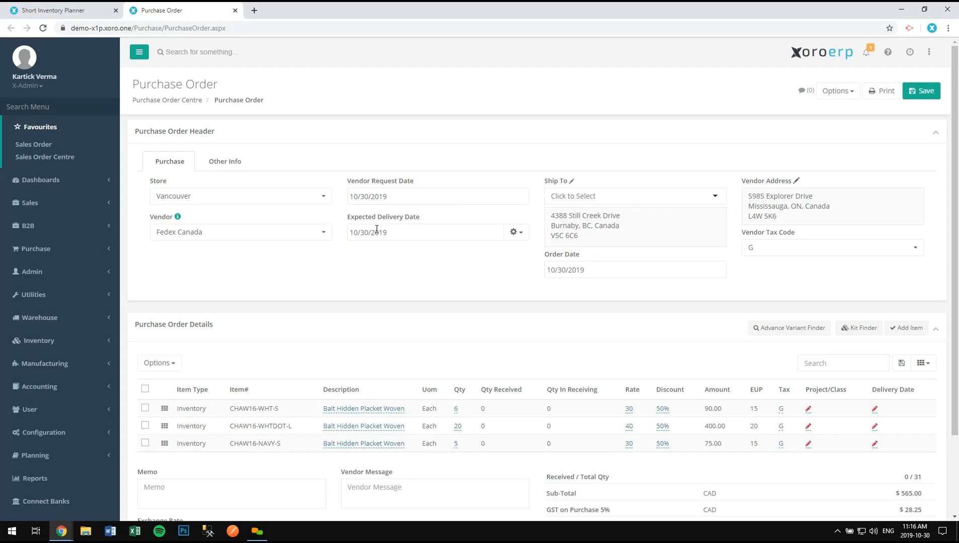
left_click(181, 230)
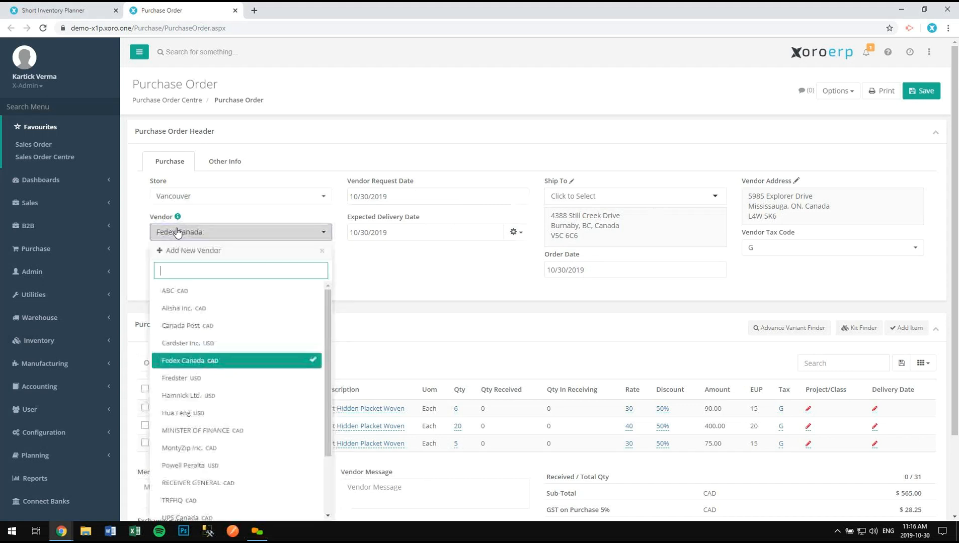
left_click(185, 197)
left_click(184, 196)
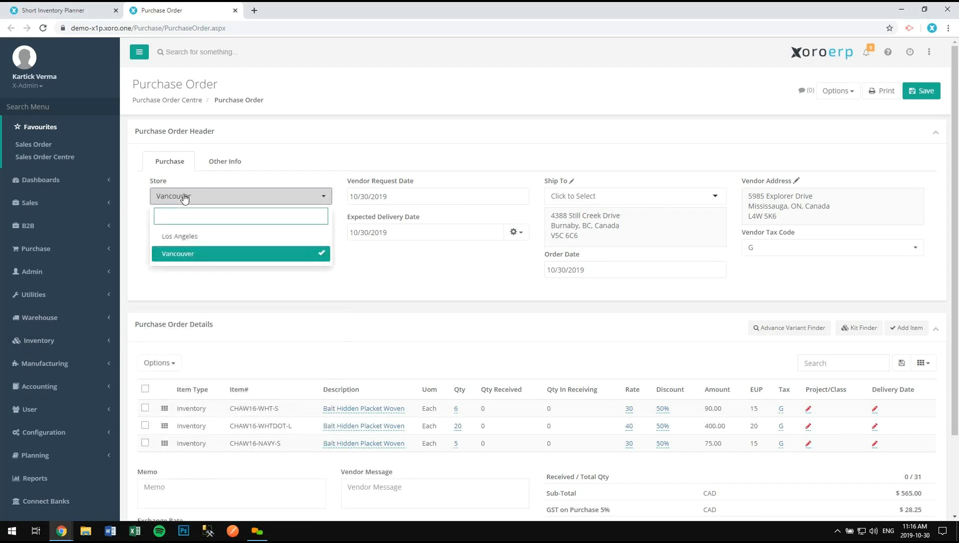
left_click(231, 164)
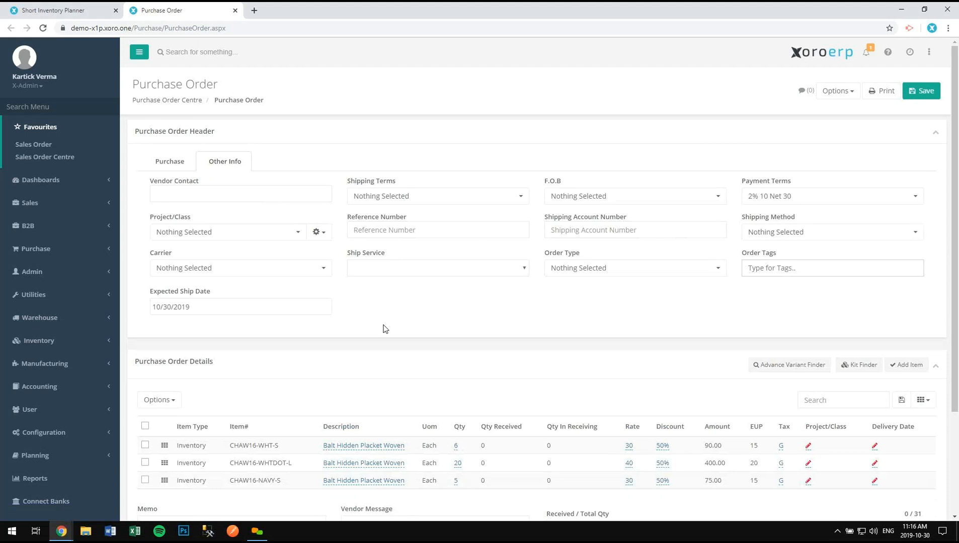
Step: Select all purchase order lines and look through their batch options, including the Batch Apply Custom Price choices
scroll(386, 329, "down", 3)
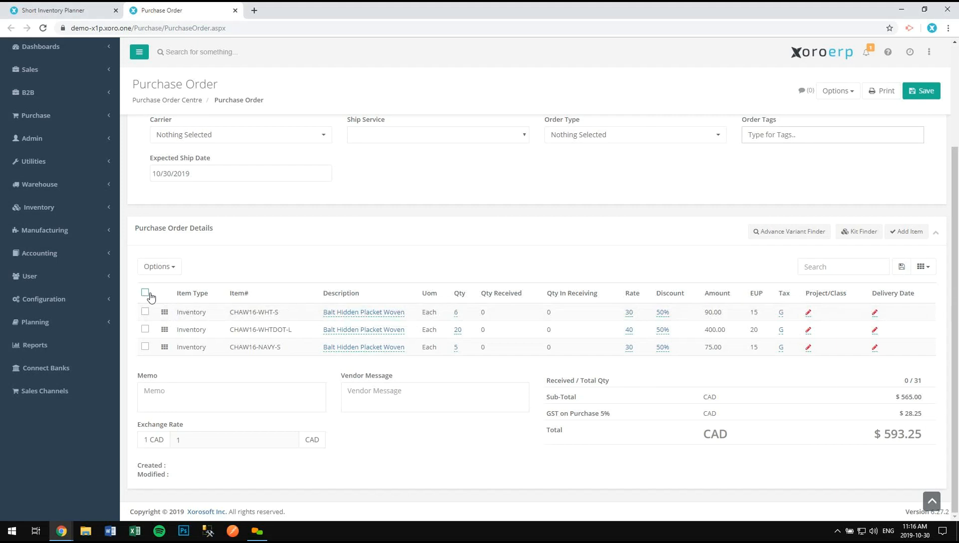
left_click(160, 267)
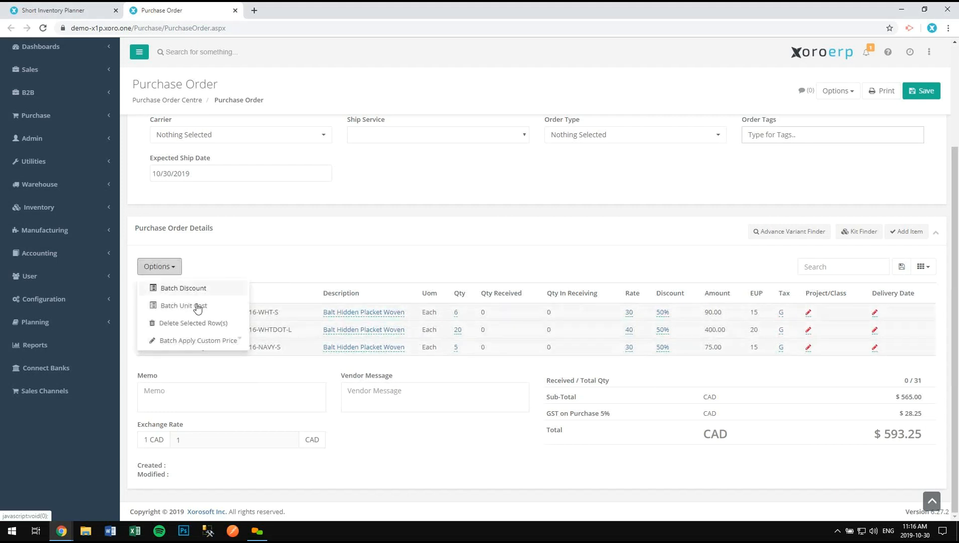
left_click(221, 346)
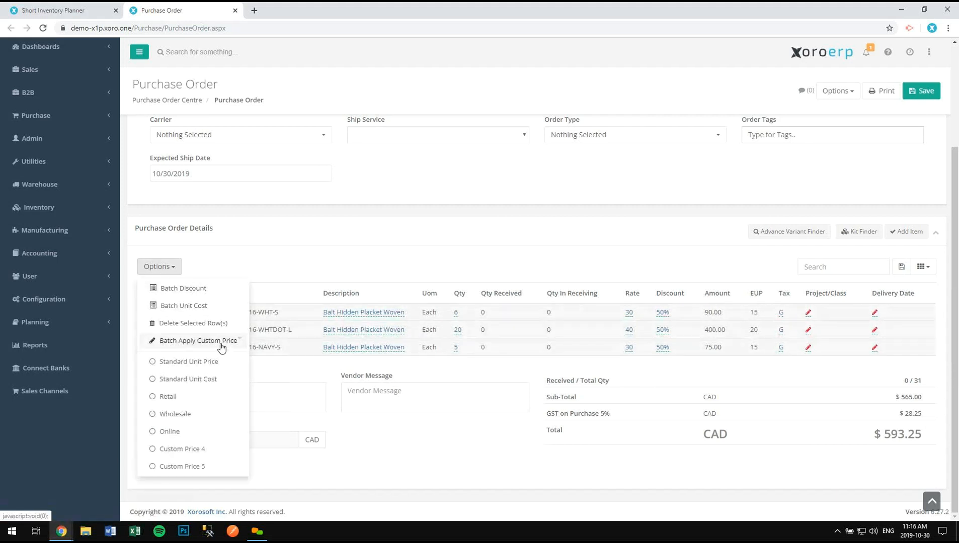
left_click(220, 341)
left_click(317, 265)
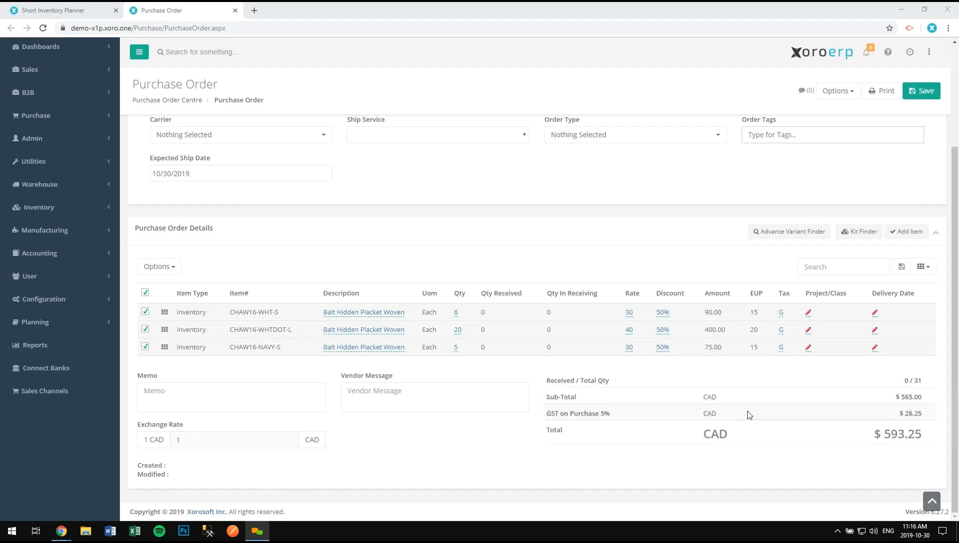
Step: Save the new Fedex Canada purchase order and confirm its creation
scroll(832, 385, "up", 1)
scroll(832, 384, "up", 2)
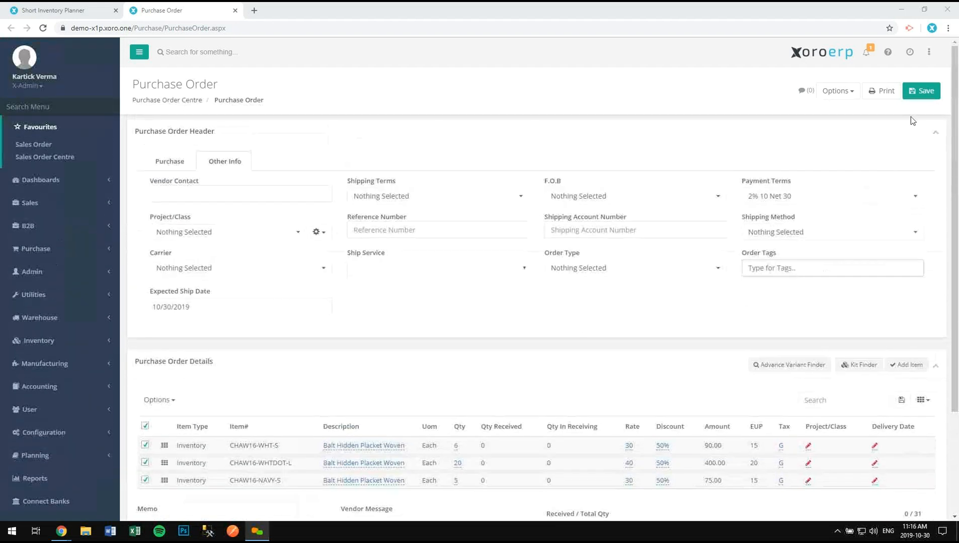
left_click(923, 90)
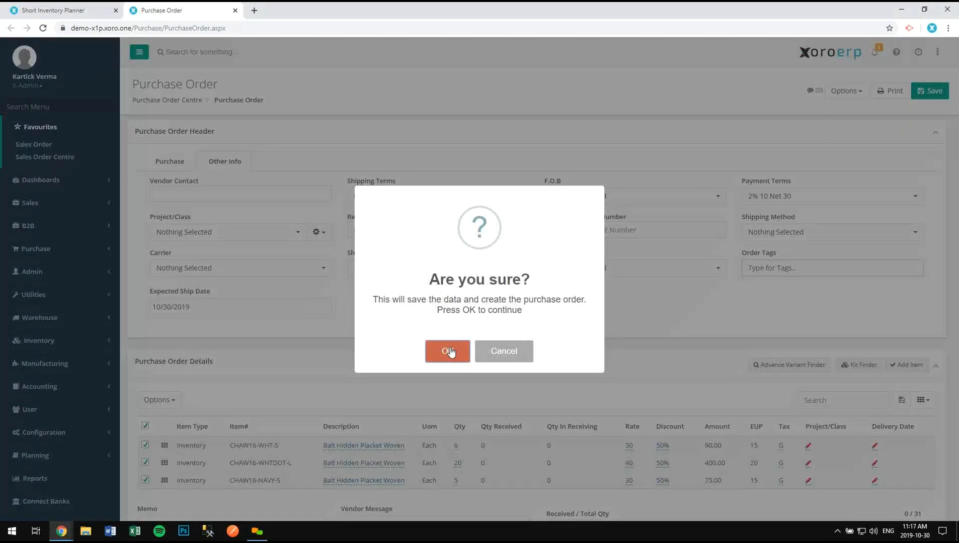
left_click(447, 350)
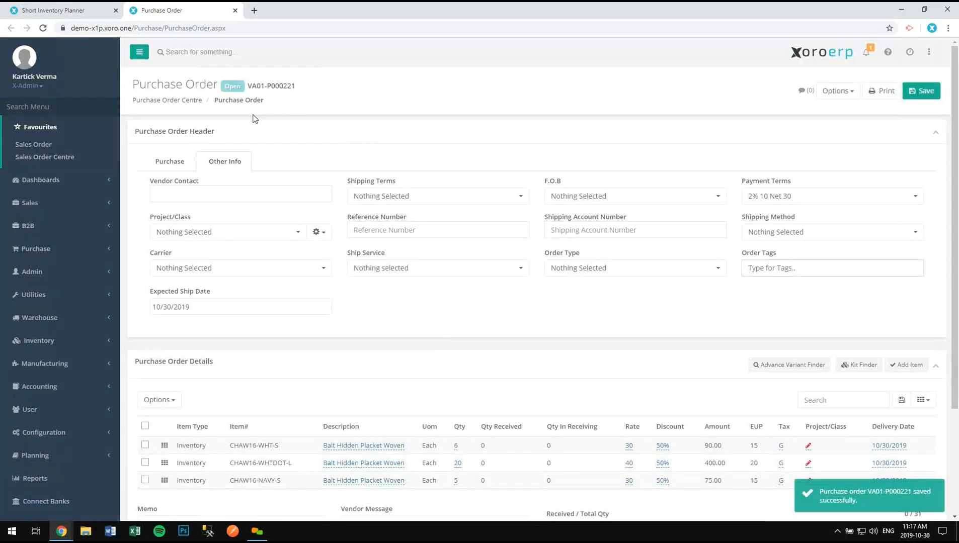
Step: In the Purchase Order Centre, save the updated table settings and open the new Fedex Canada order for editing in a new window
left_click(189, 106)
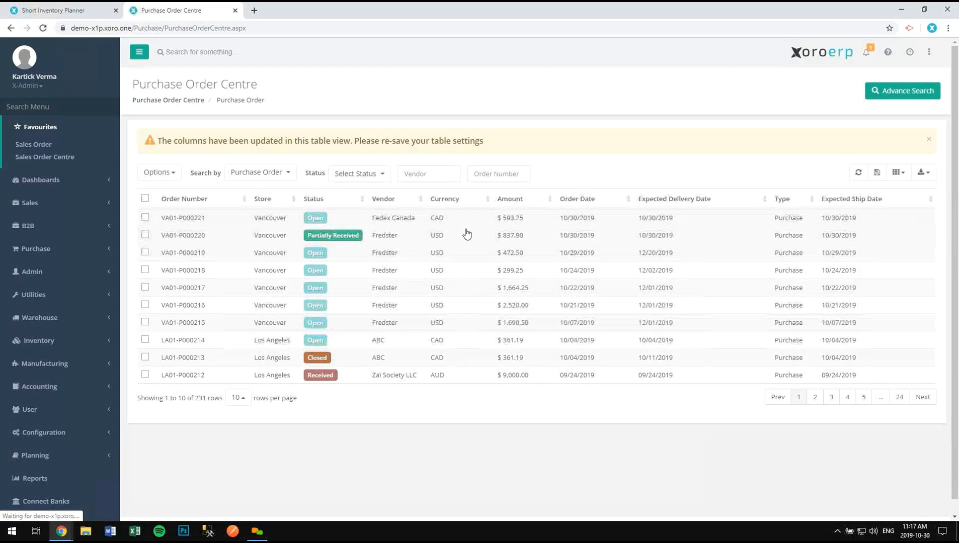
left_click(877, 173)
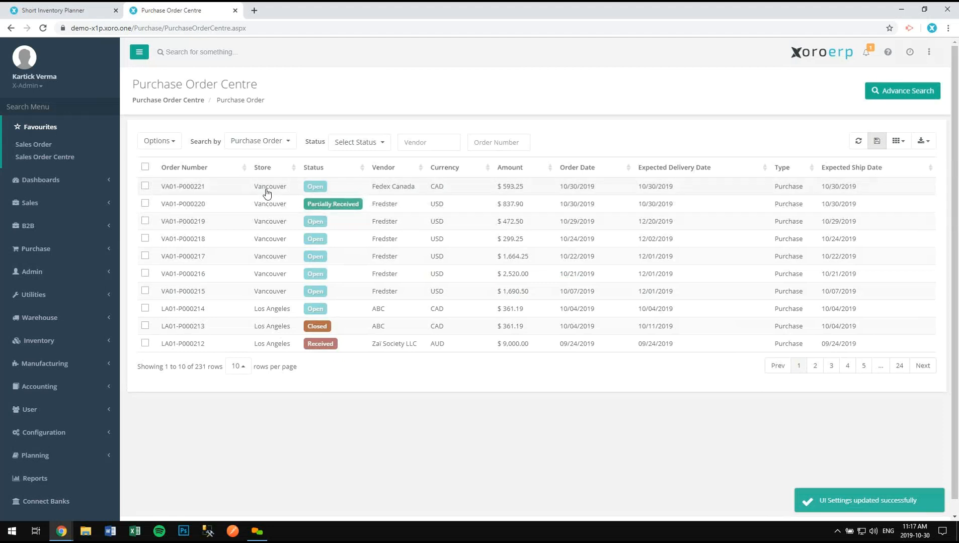
right_click(242, 192)
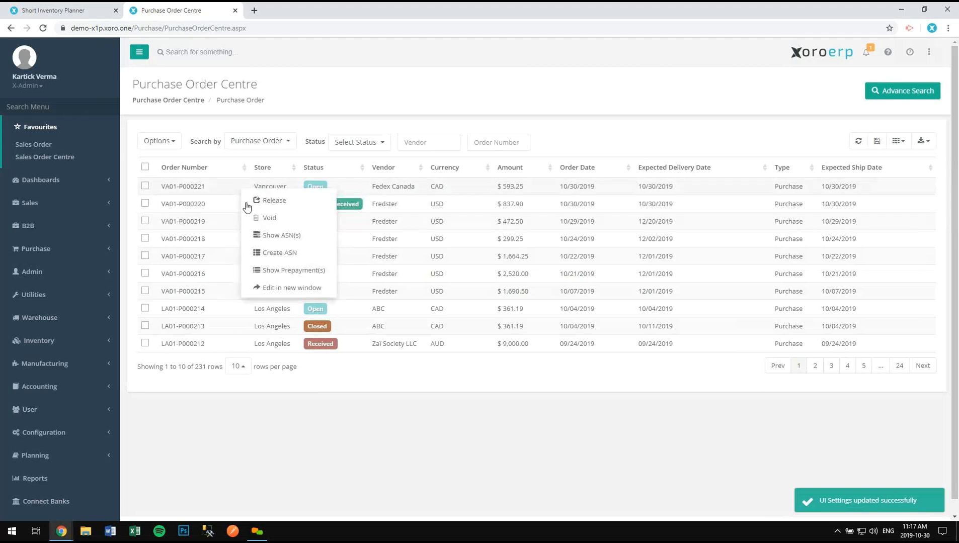
left_click(275, 289)
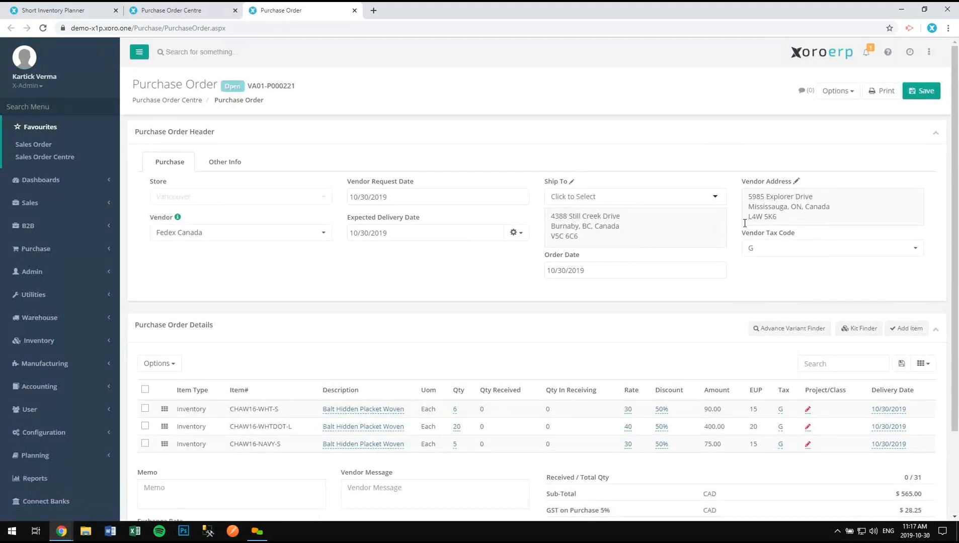
Step: View the reporting template and recipient settings for adding the purchase order to the email queue, then close them without sending
left_click(838, 92)
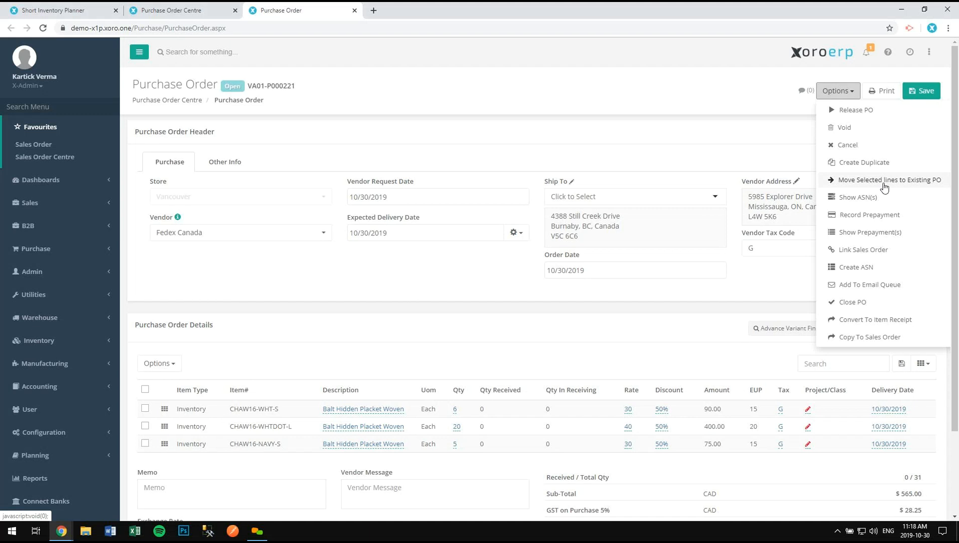
left_click(891, 287)
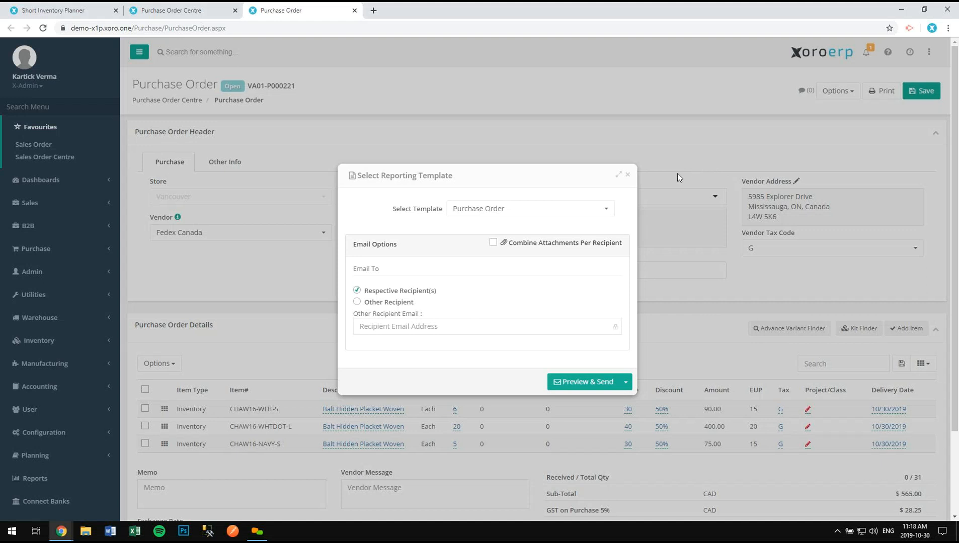
left_click(629, 177)
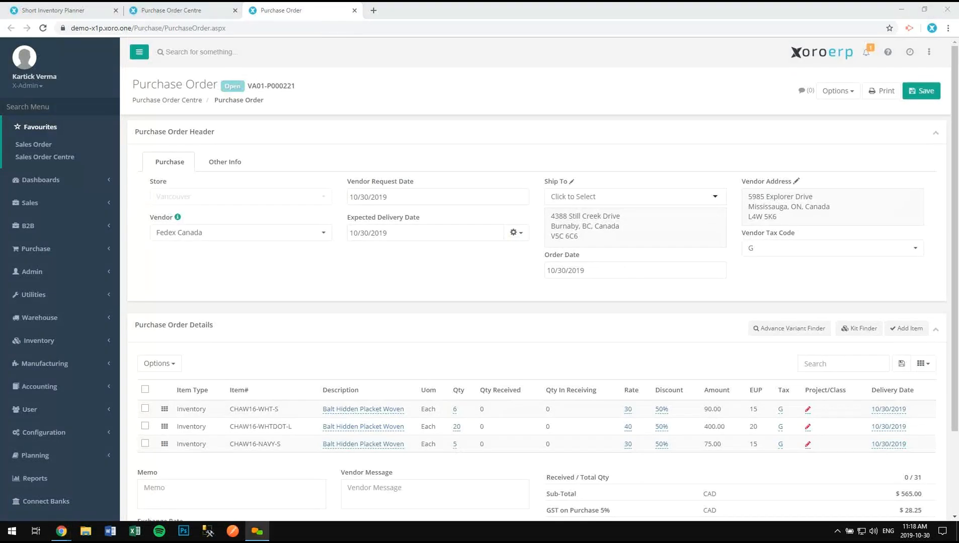
Step: Look over the purchase order's available actions and its internal comments and attachments, without posting anything
left_click(838, 91)
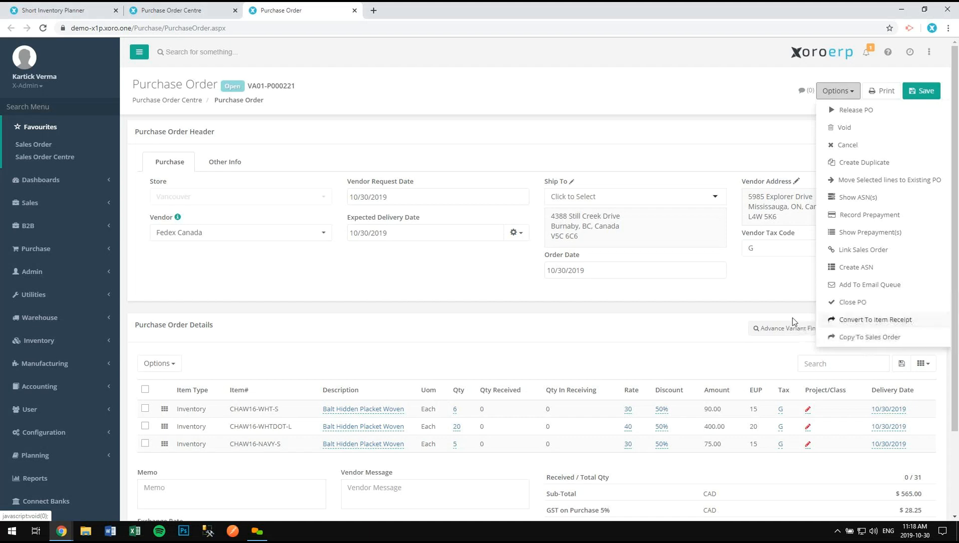
left_click(793, 128)
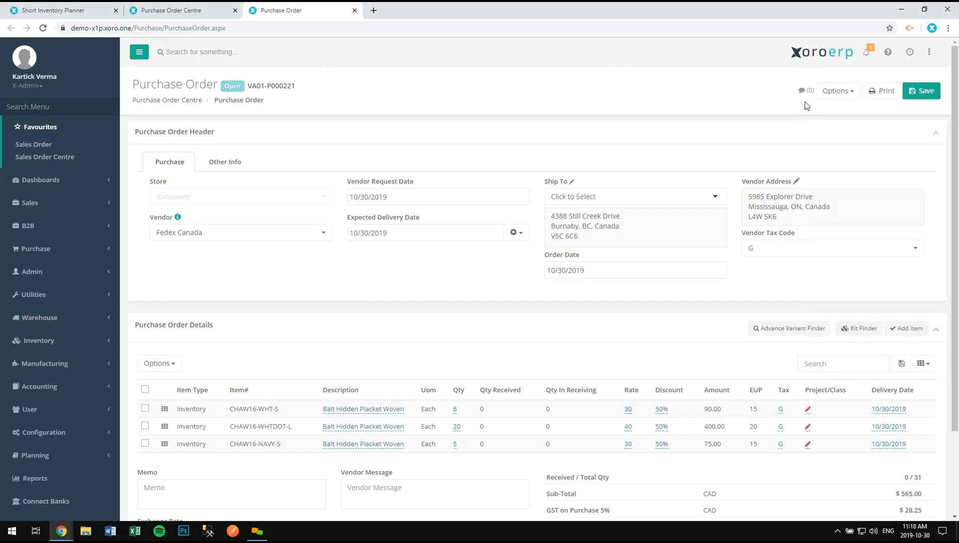
left_click(810, 92)
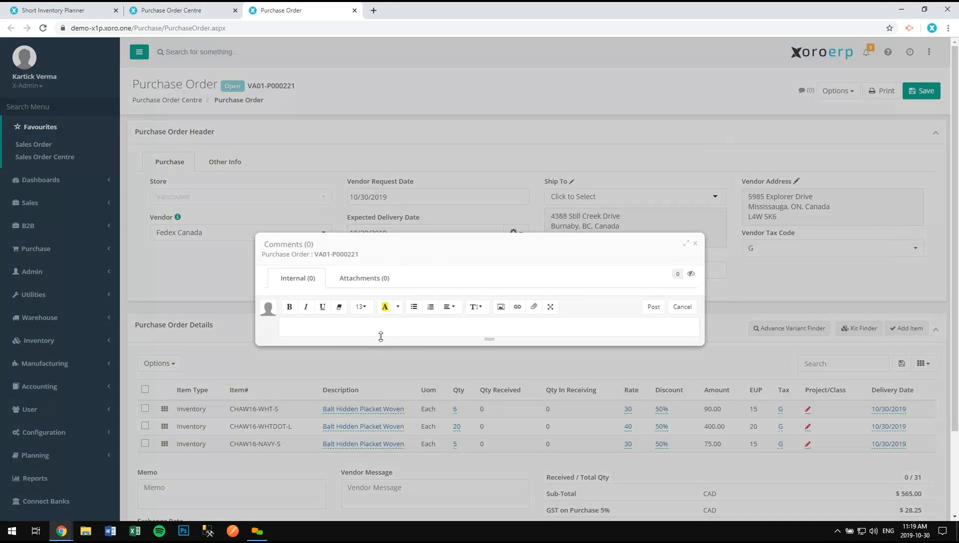
left_click(362, 287)
left_click(695, 244)
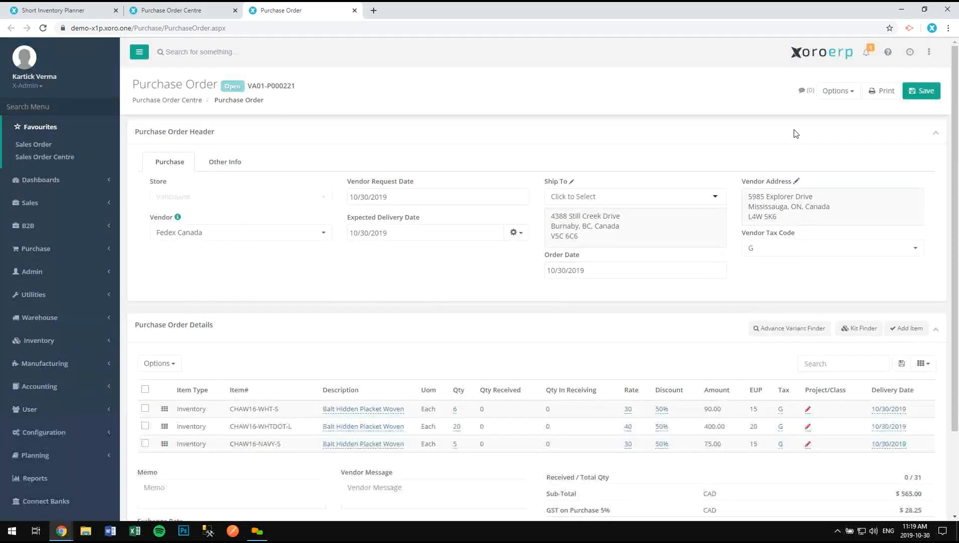
Step: Release the Fedex Canada purchase order and confirm the release
left_click(831, 95)
left_click(834, 107)
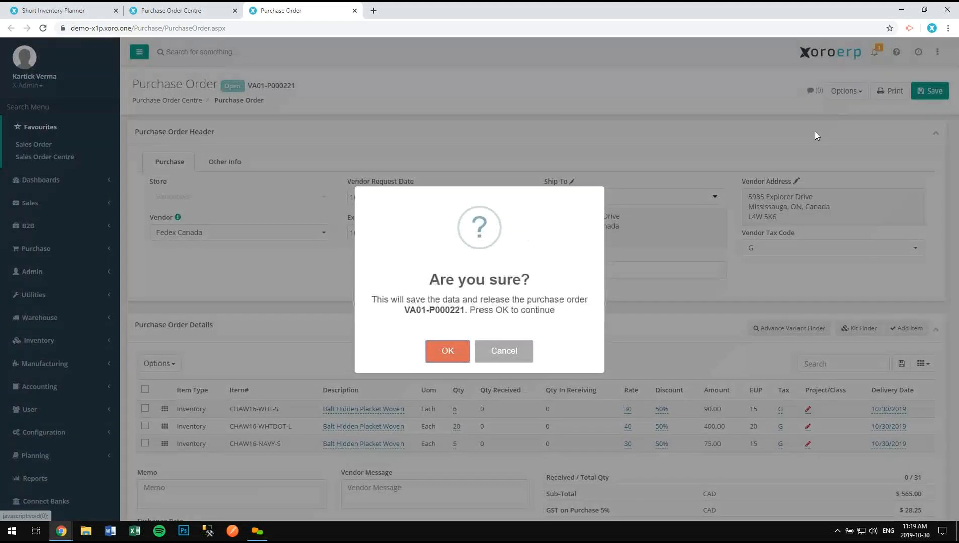
left_click(447, 351)
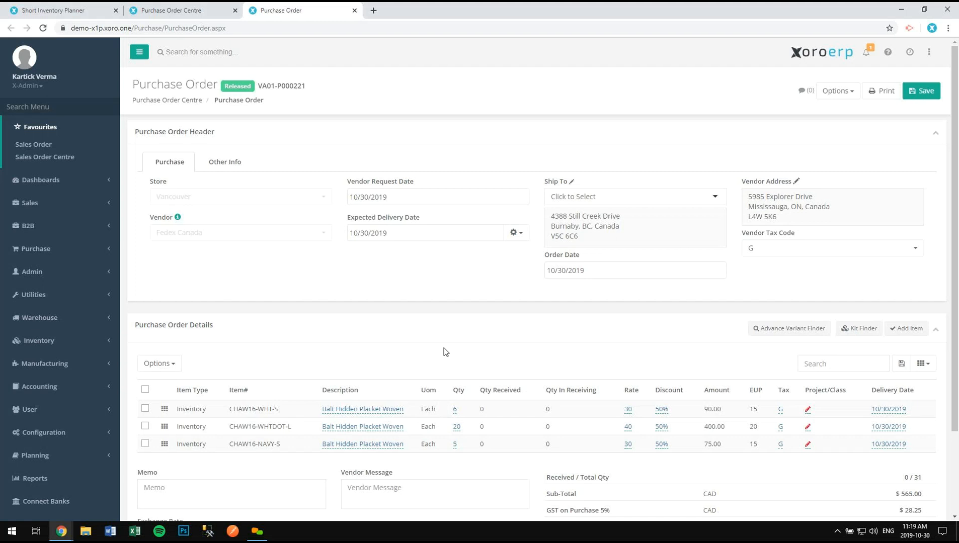
Step: Open the Create ASN form for the released purchase order and go to its order and ASN line sections
left_click(839, 94)
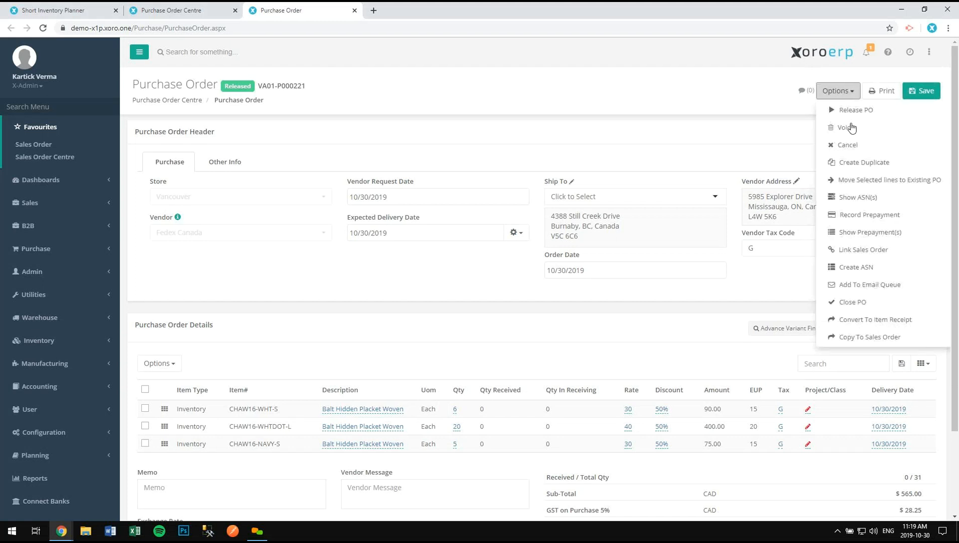
left_click(856, 267)
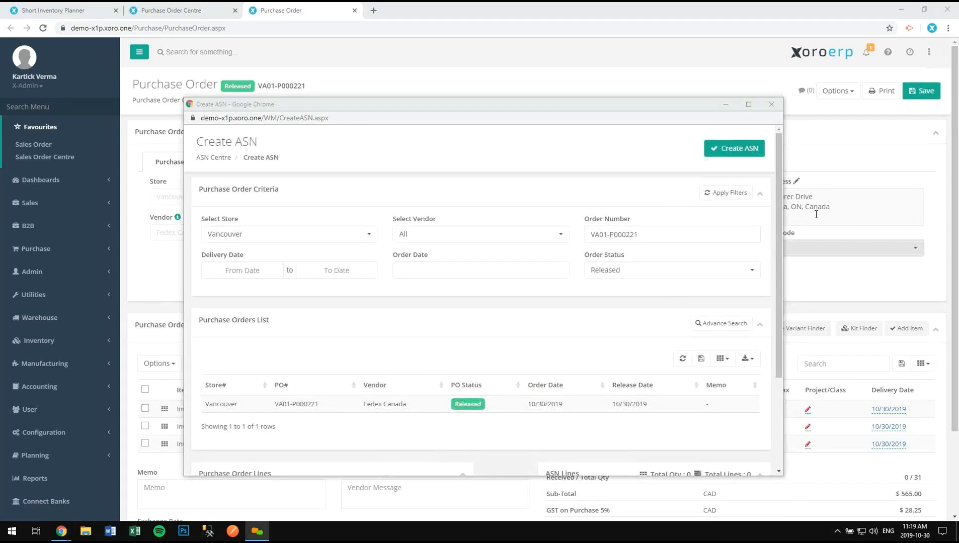
left_click_drag(778, 208, 768, 292)
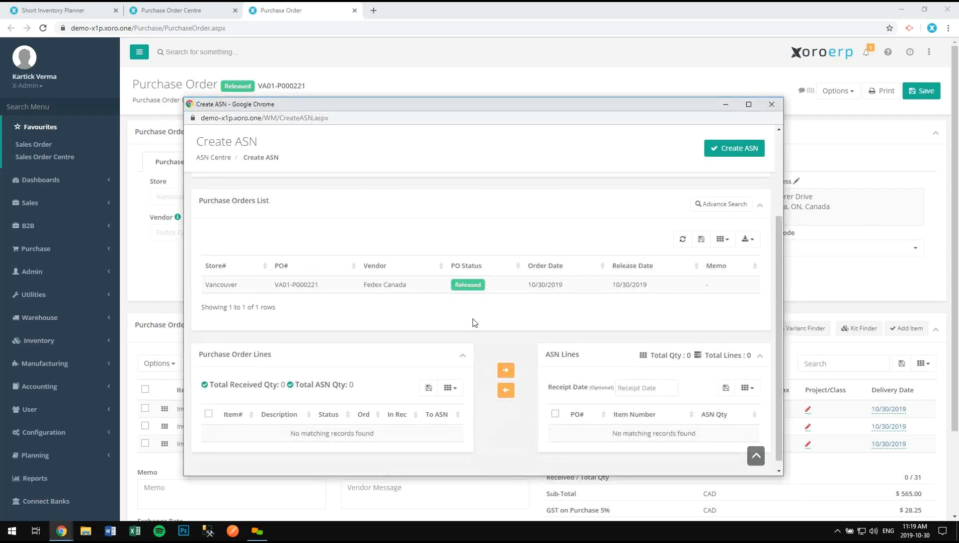
Step: Select the released Fedex Canada purchase order and add its CHAW16-WHT-S and CHAW16-WHTDOT-L lines to the ASN
left_click(480, 290)
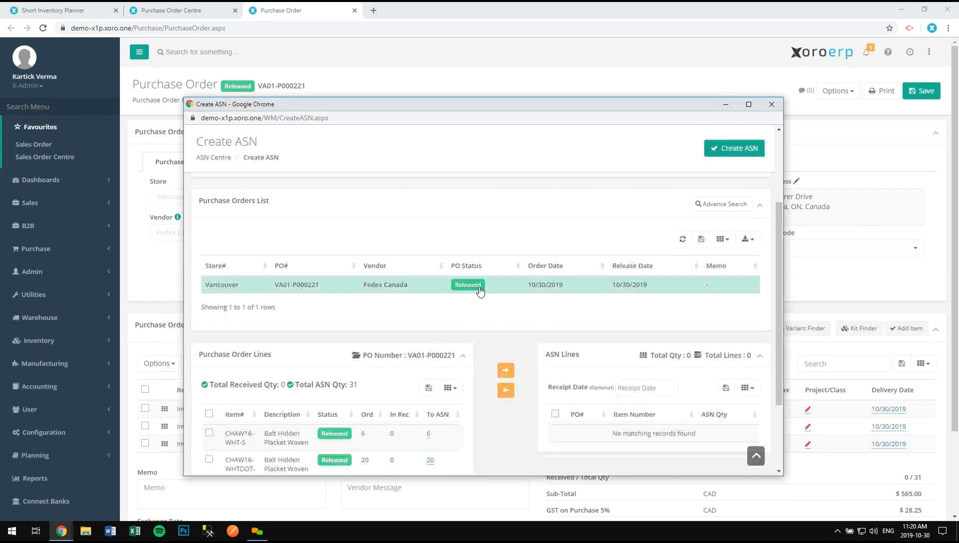
scroll(464, 304, "down", 2)
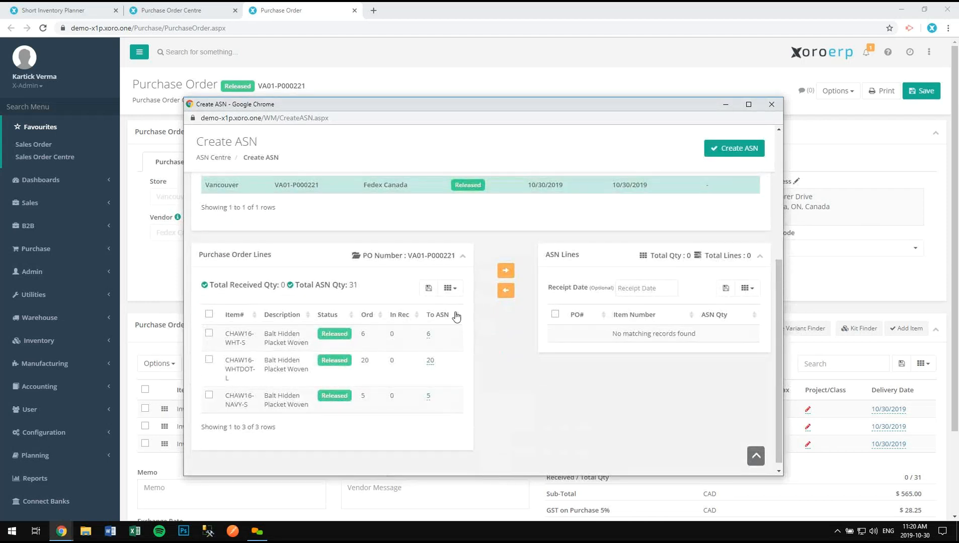
left_click(209, 334)
left_click(209, 359)
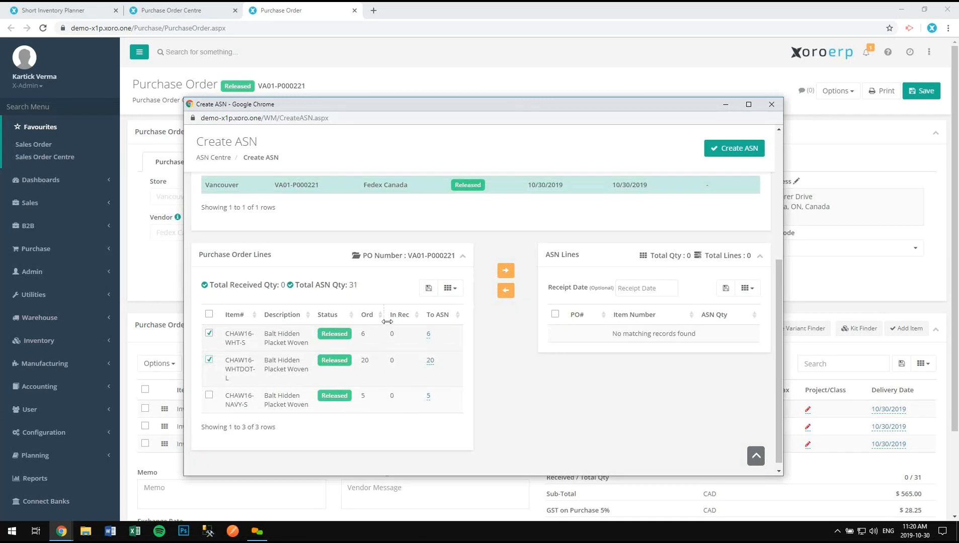
left_click(505, 272)
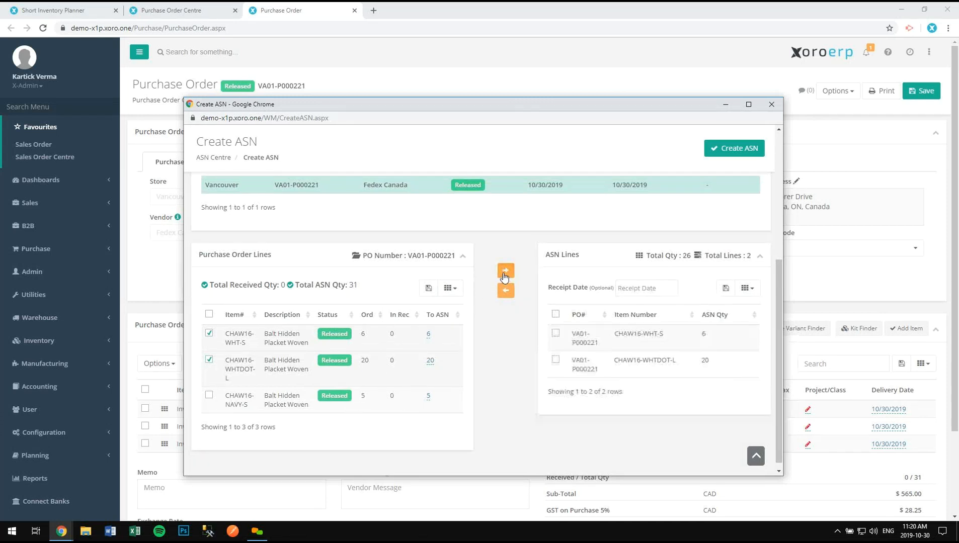
Step: Create the ASN without a reference number, confirm its creation, and proceed to the Receive ASN screen
left_click(734, 149)
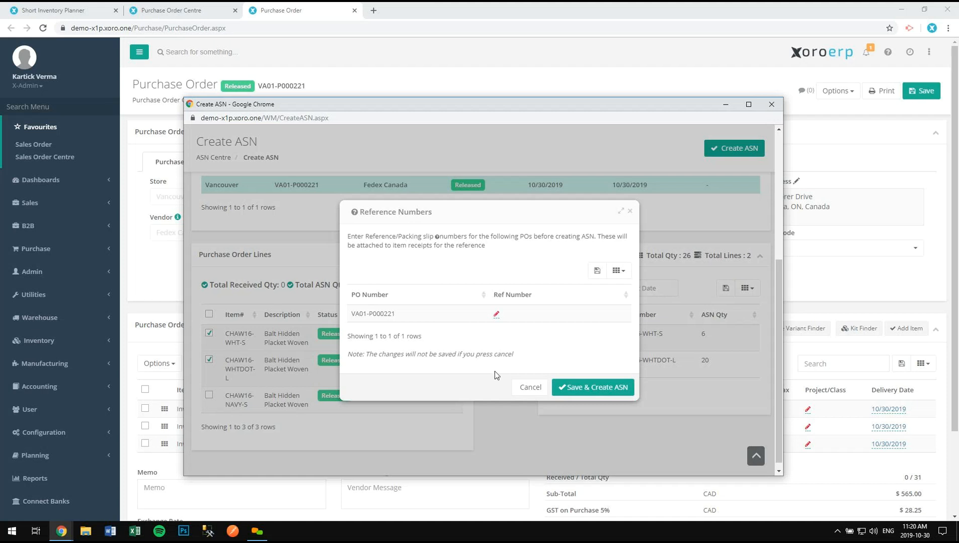
left_click(570, 390)
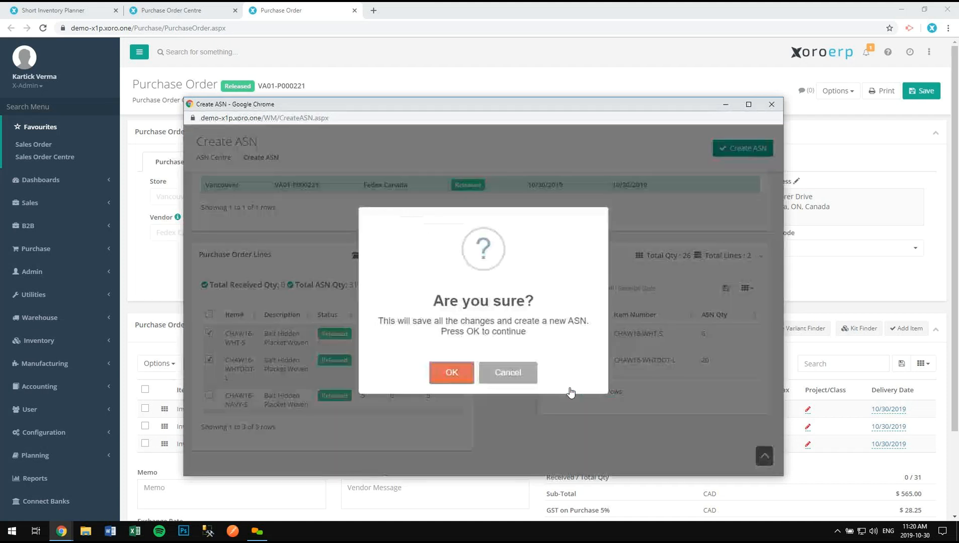
left_click(450, 375)
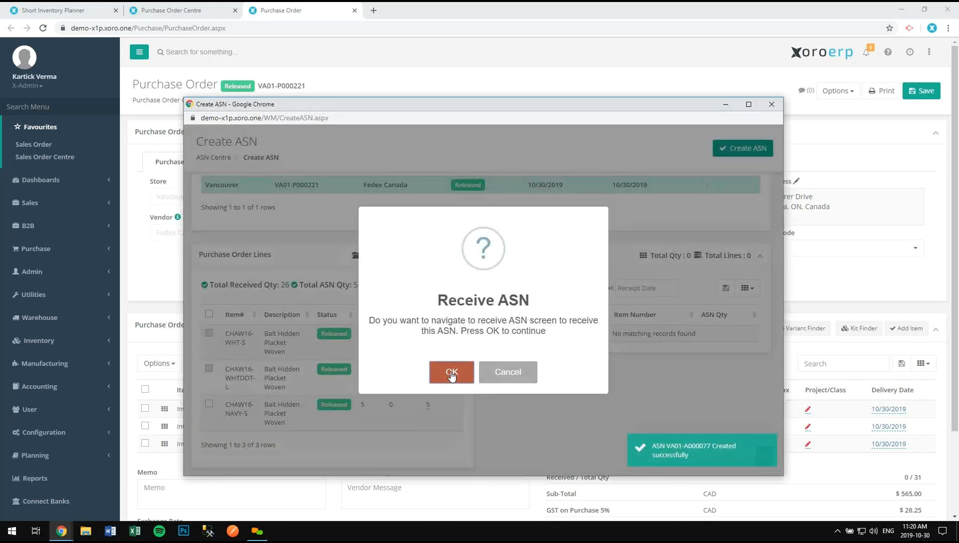
left_click(451, 373)
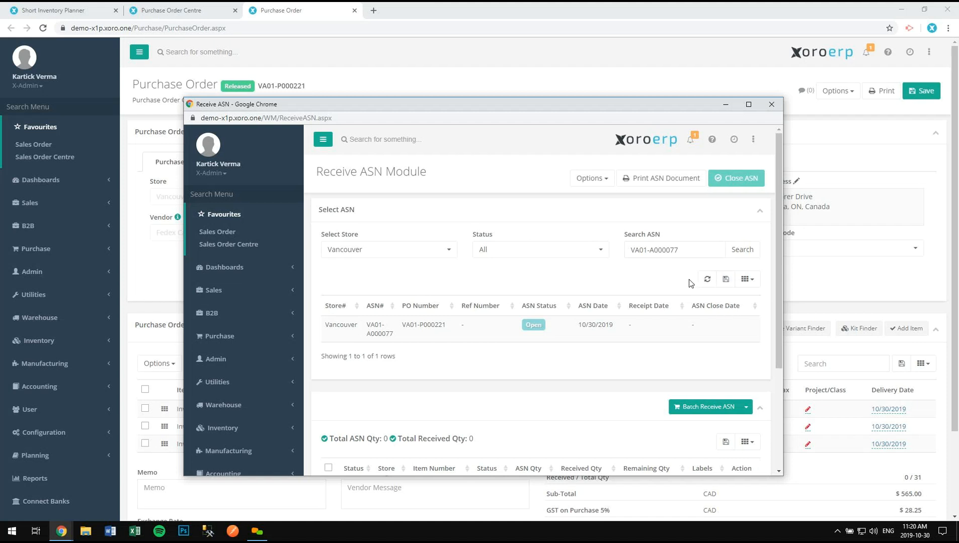
Step: Select the new open ASN, review its item lines, and open its printable receiving document
left_click(451, 328)
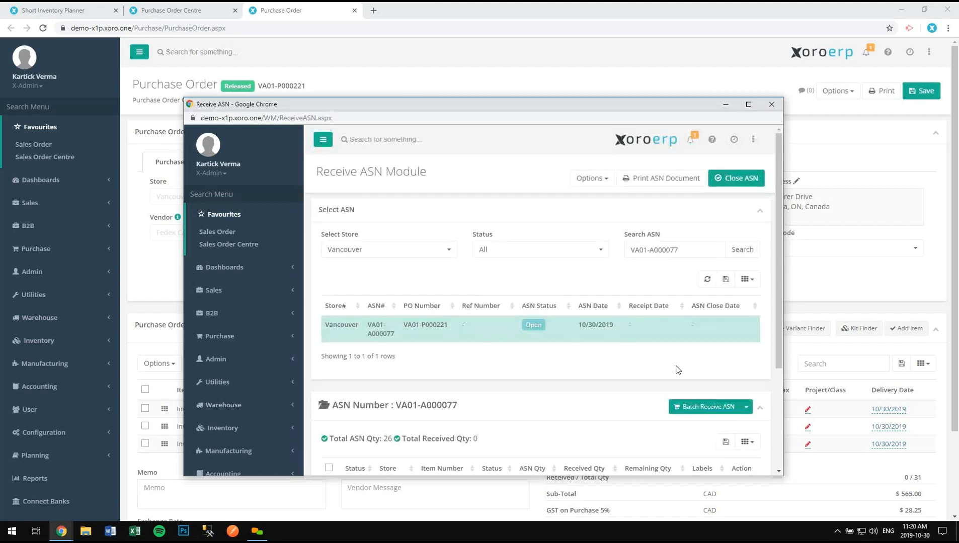
scroll(628, 342, "down", 3)
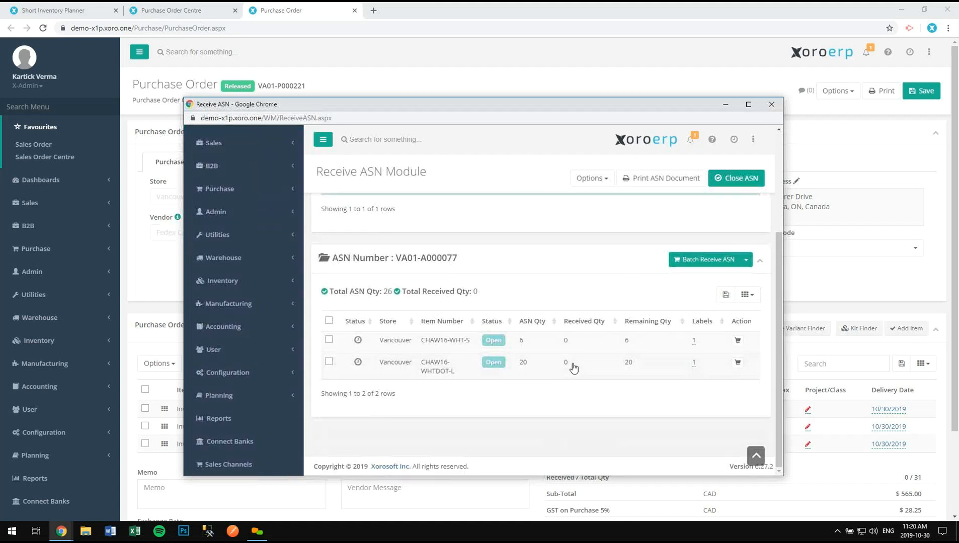
scroll(588, 337, "up", 1)
scroll(588, 336, "up", 3)
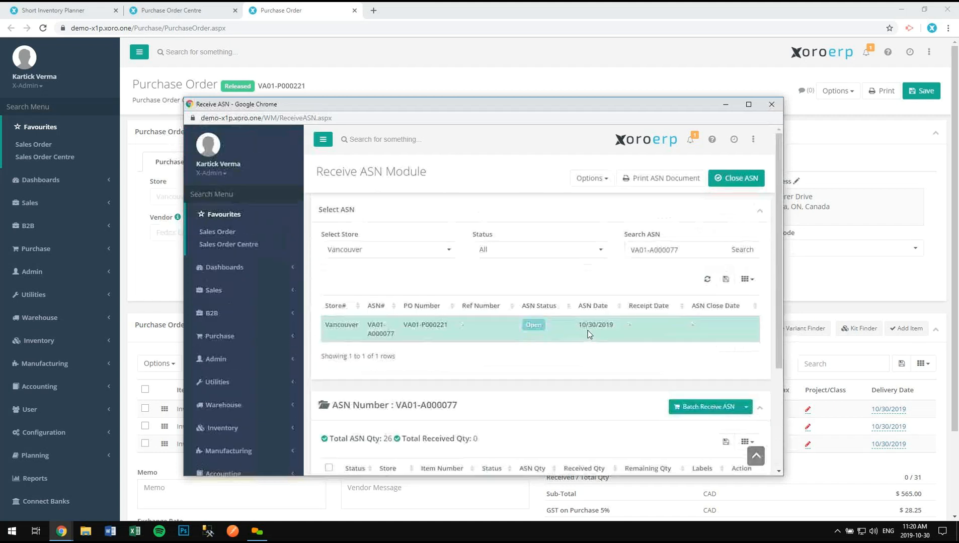
left_click(635, 180)
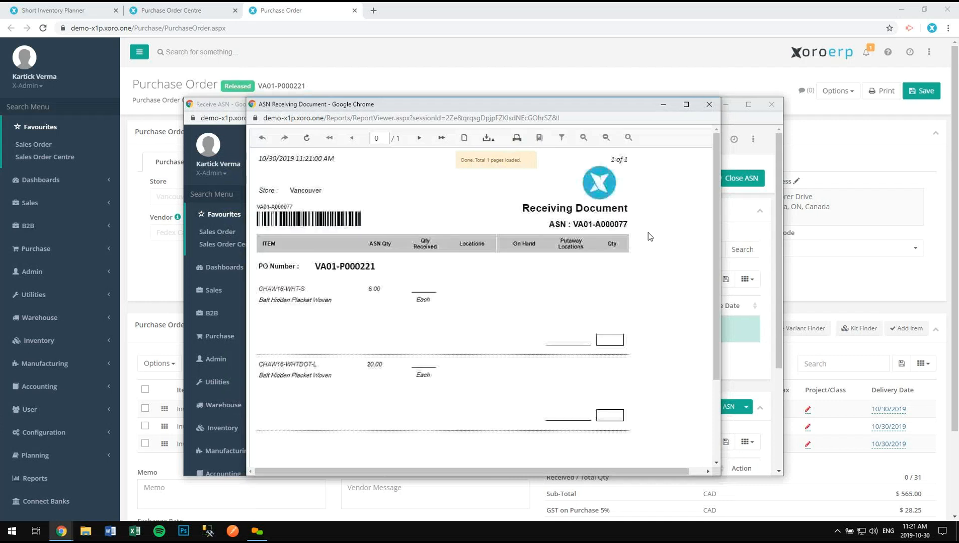
Step: Return to the purchase order, preview it with the Purchase Order (Apparel) template, and close the preview
left_click(851, 140)
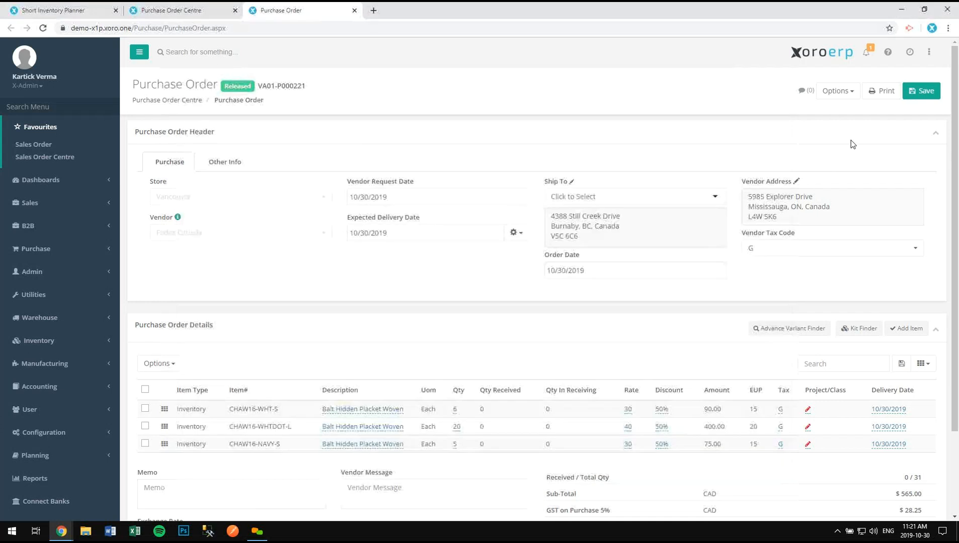
left_click(882, 96)
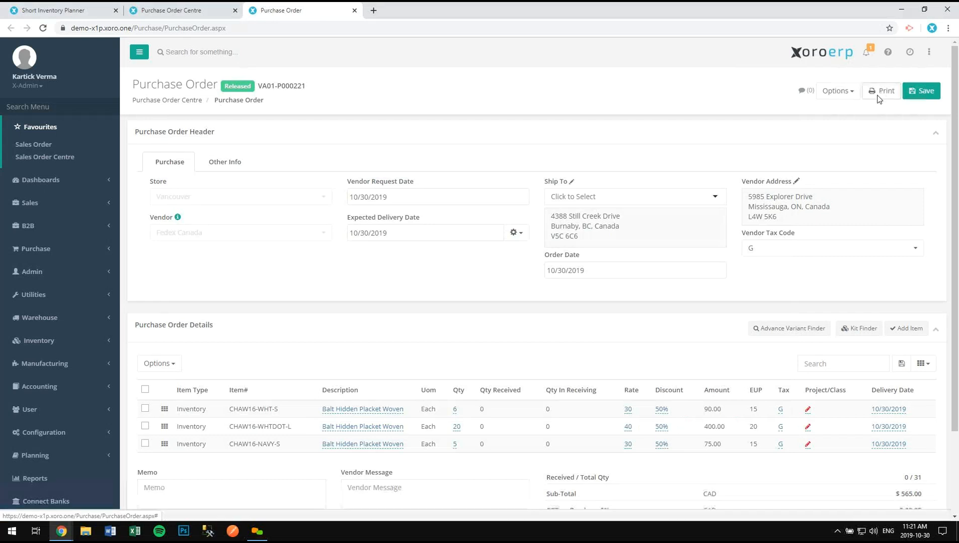
left_click(522, 285)
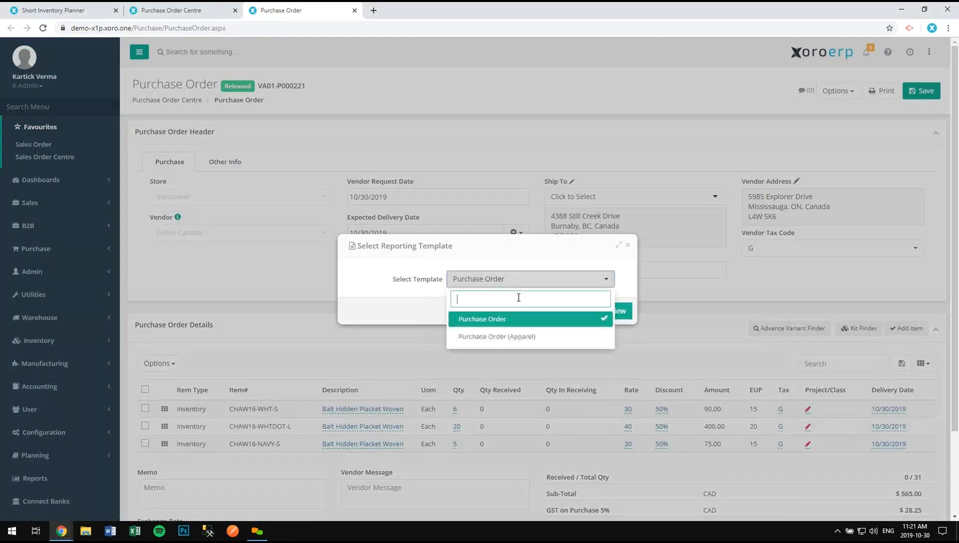
left_click(518, 336)
left_click(587, 311)
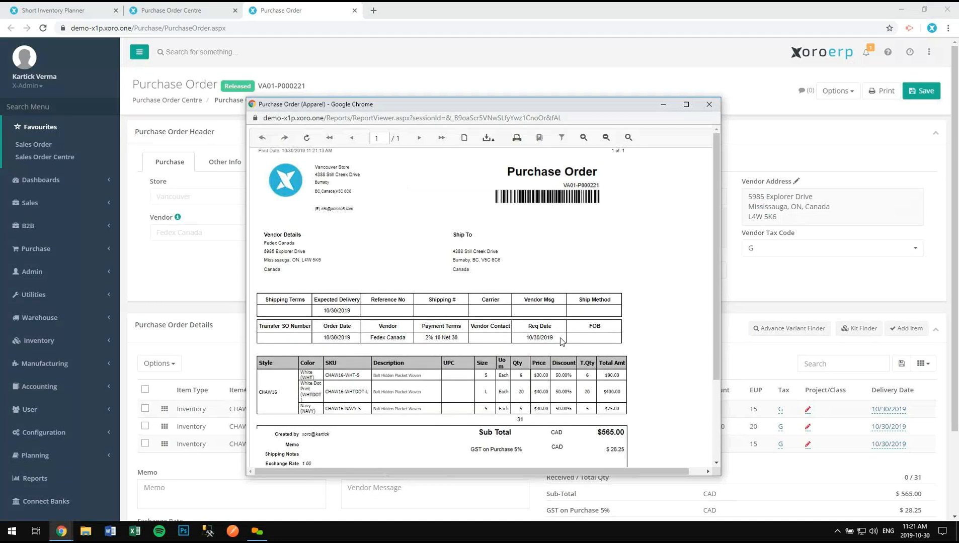
scroll(558, 342, "down", 3)
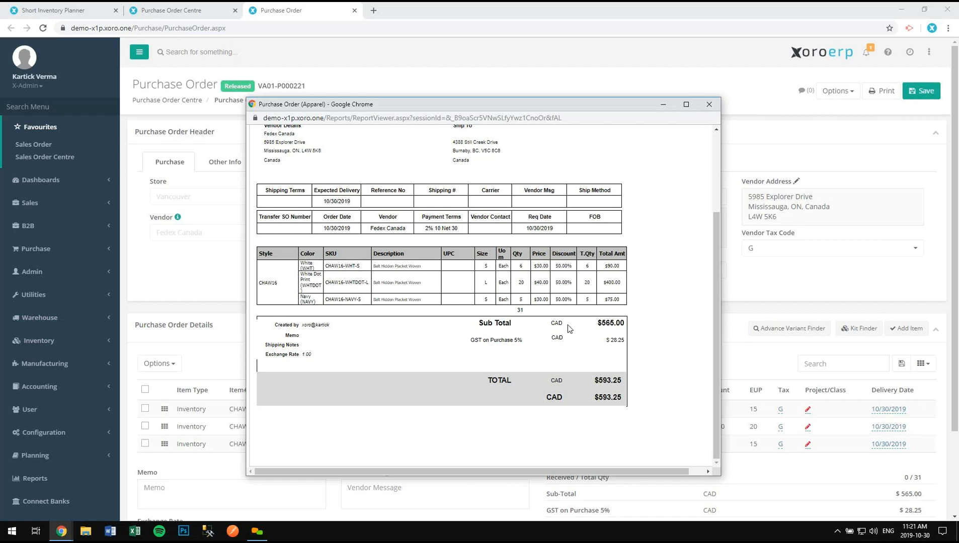
left_click(708, 105)
Step: Bring back the ASN receiving document, review its quantity and putaway location fields, and close it
mouse_move(61, 531)
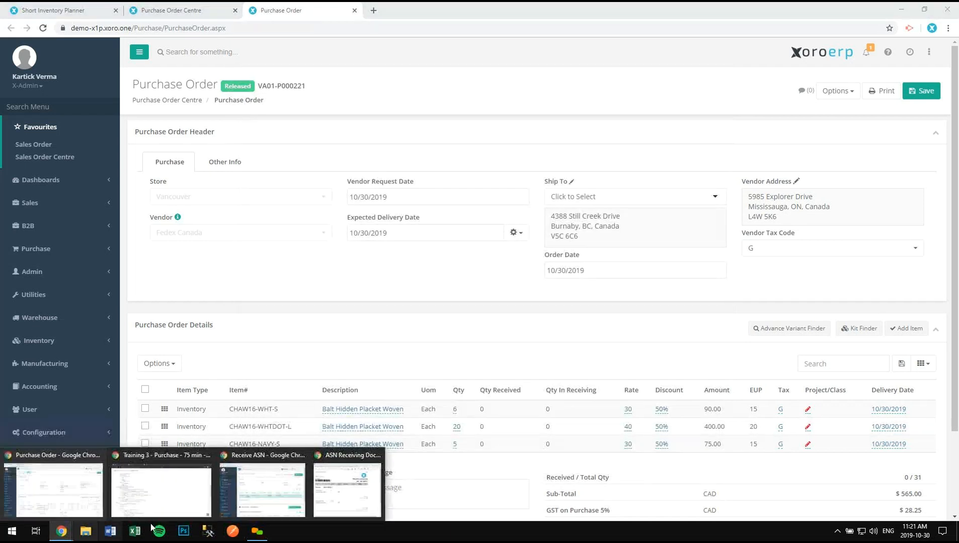
left_click(297, 498)
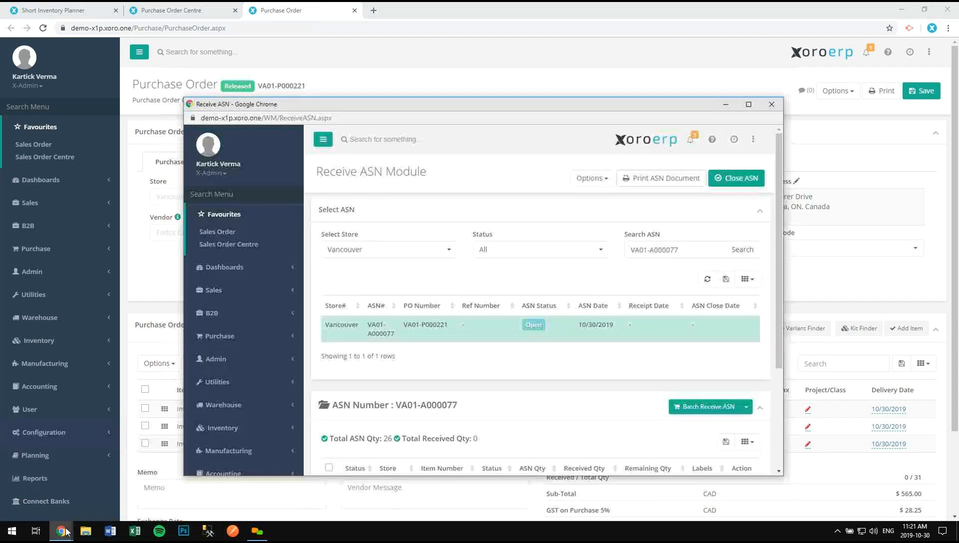
left_click(353, 494)
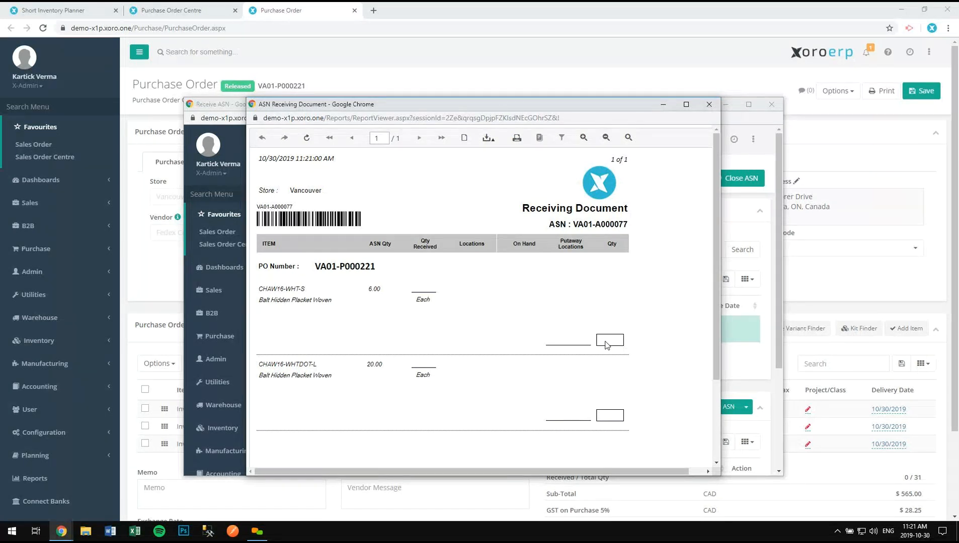
left_click(708, 106)
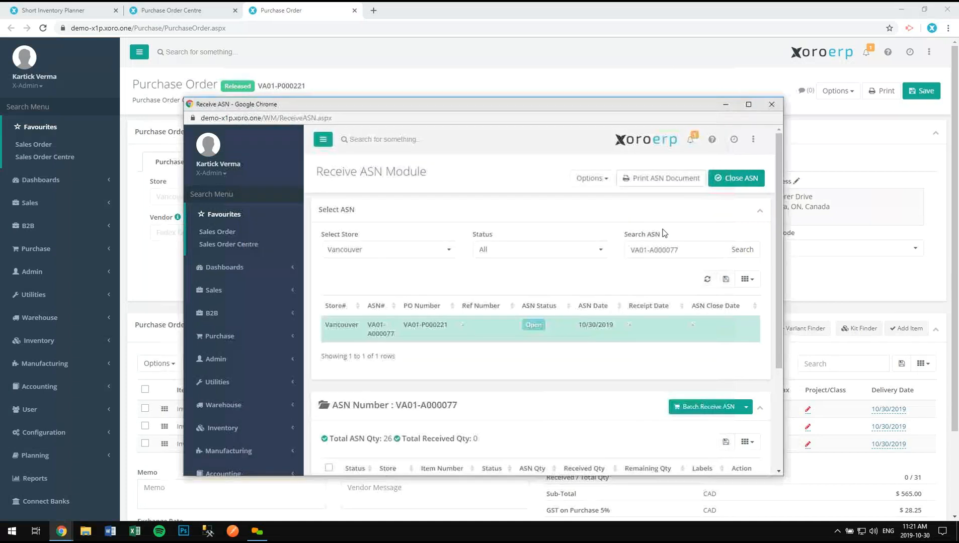
scroll(610, 424, "down", 3)
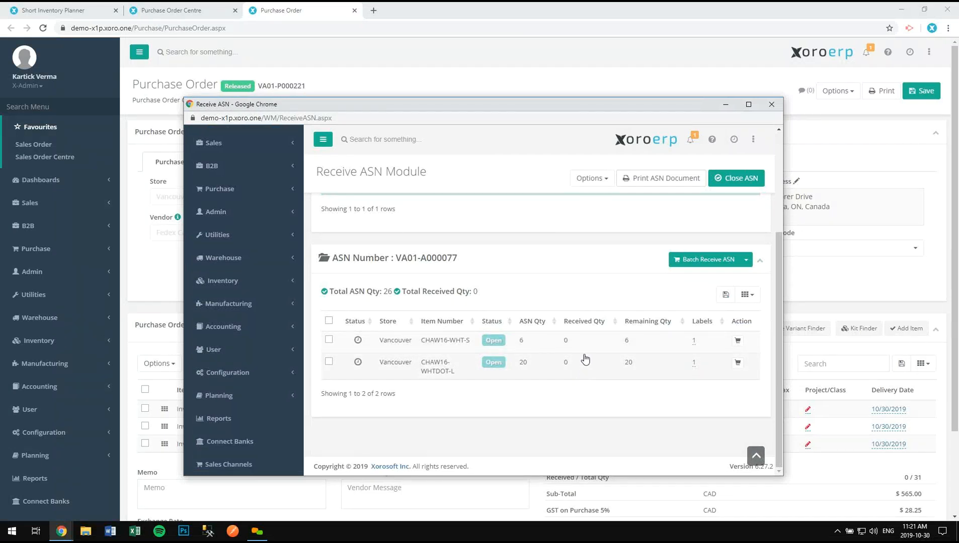
left_click(700, 260)
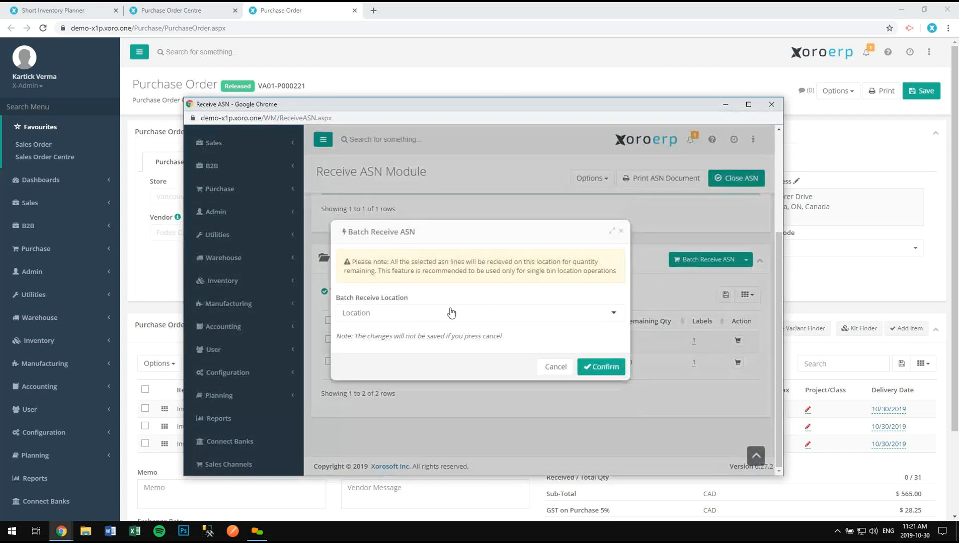
left_click(389, 313)
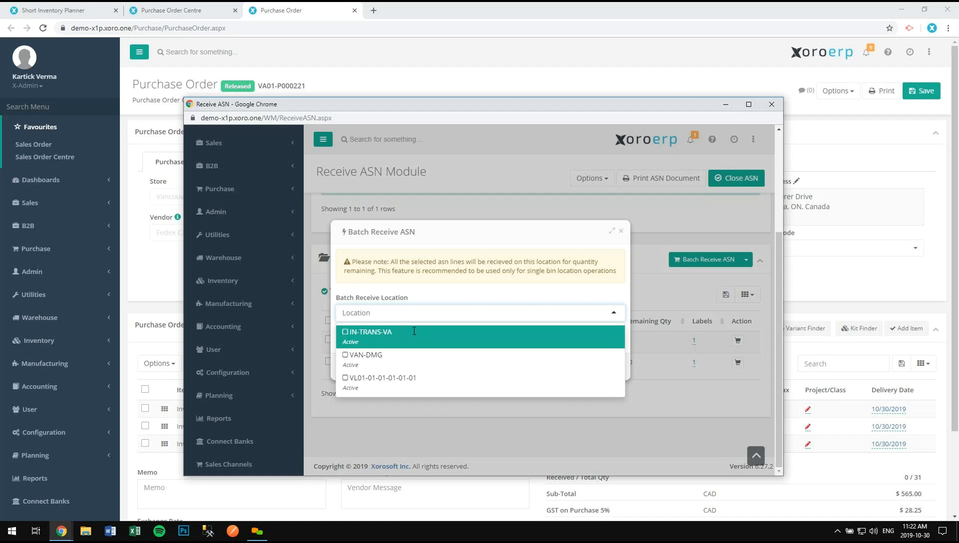
left_click(427, 381)
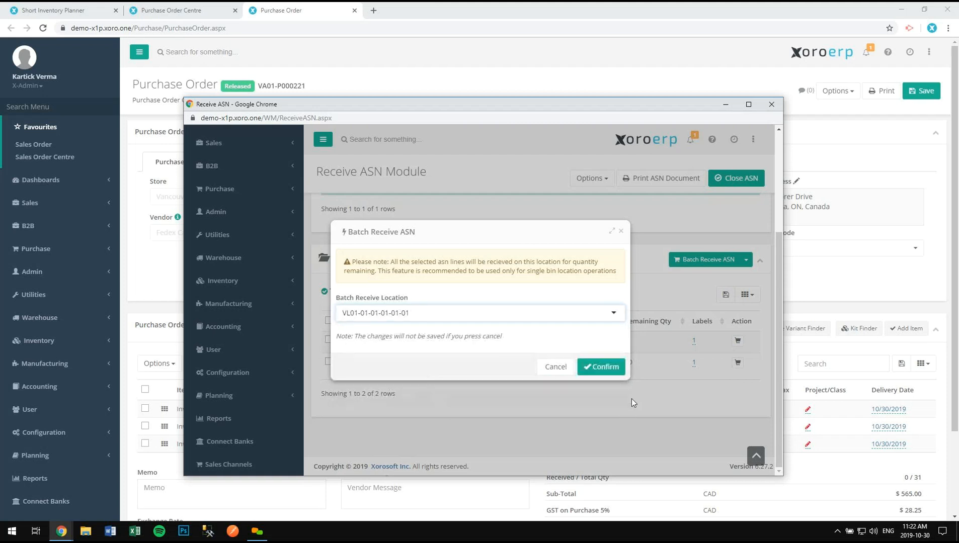
left_click(610, 376)
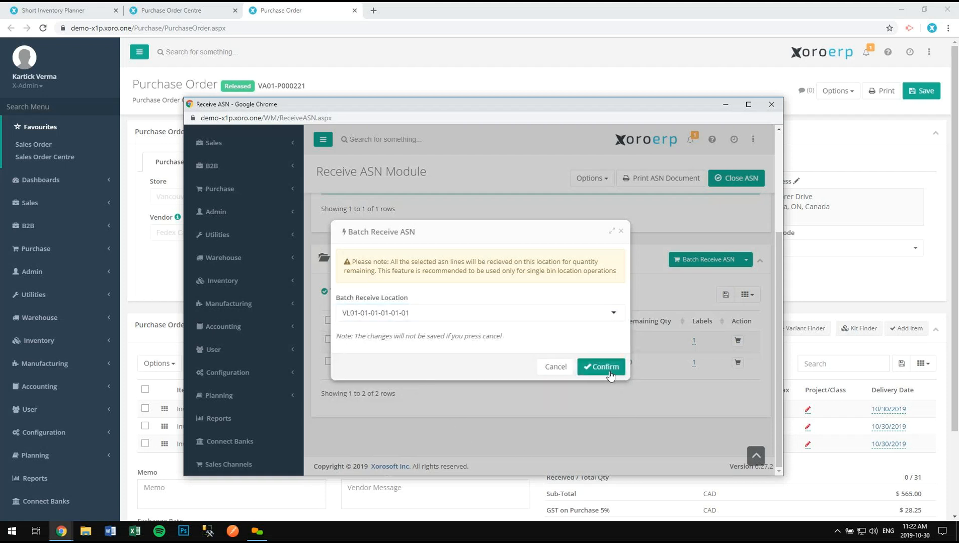
left_click_drag(520, 235, 484, 146)
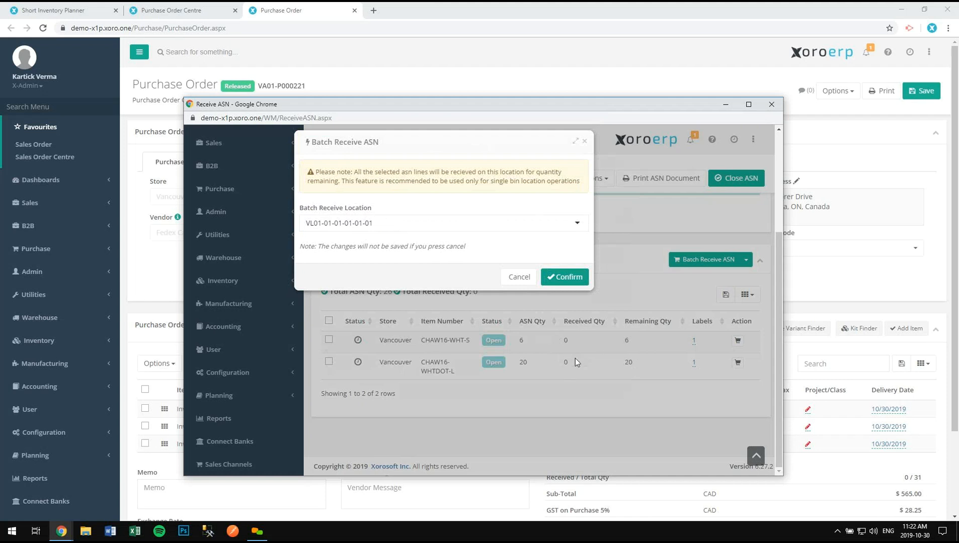
left_click(572, 278)
left_click(456, 373)
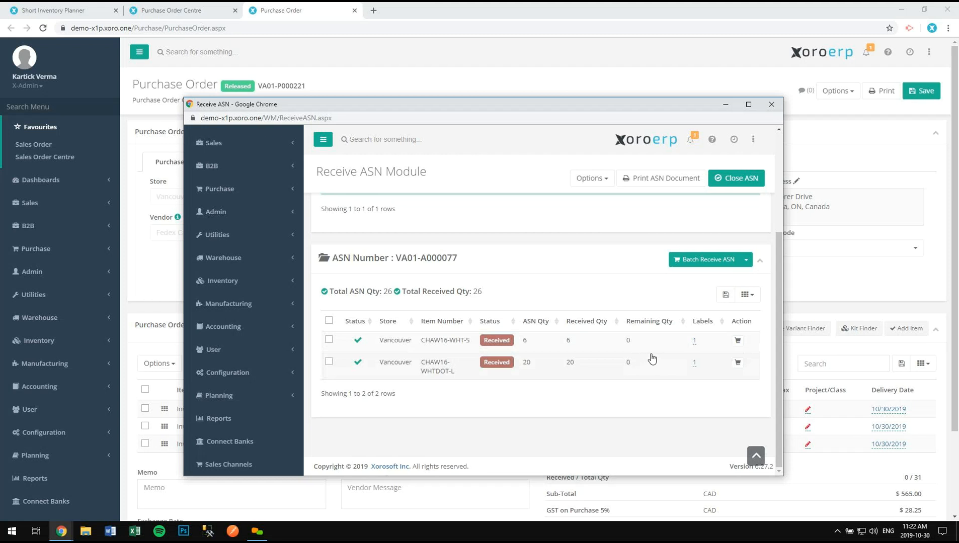
left_click(737, 343)
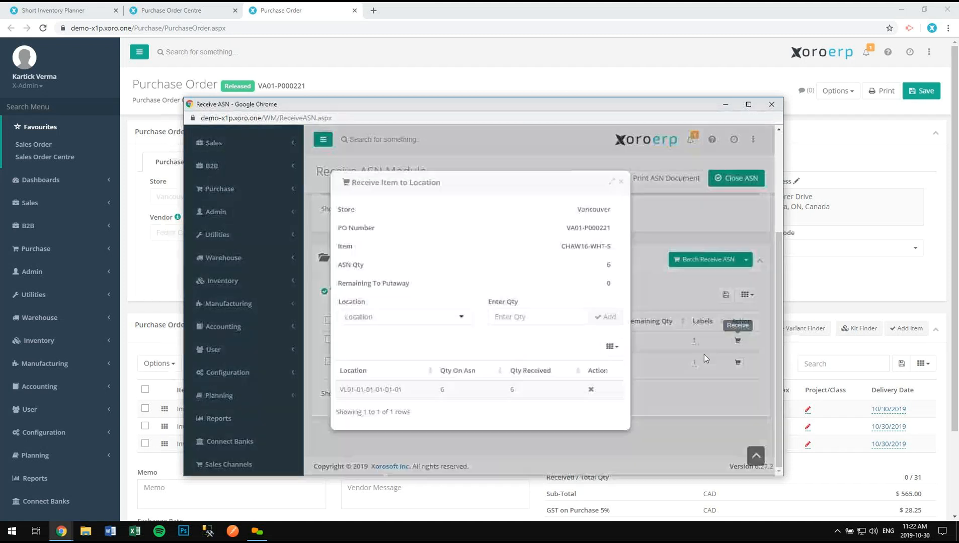
left_click(590, 392)
left_click(459, 375)
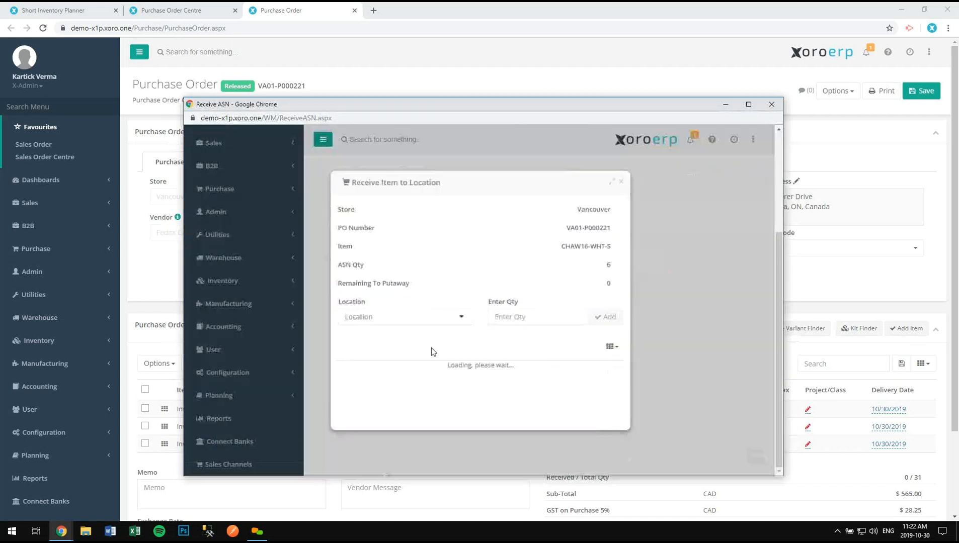
left_click(408, 315)
left_click(410, 384)
left_click(508, 318)
type("4")
left_click(607, 317)
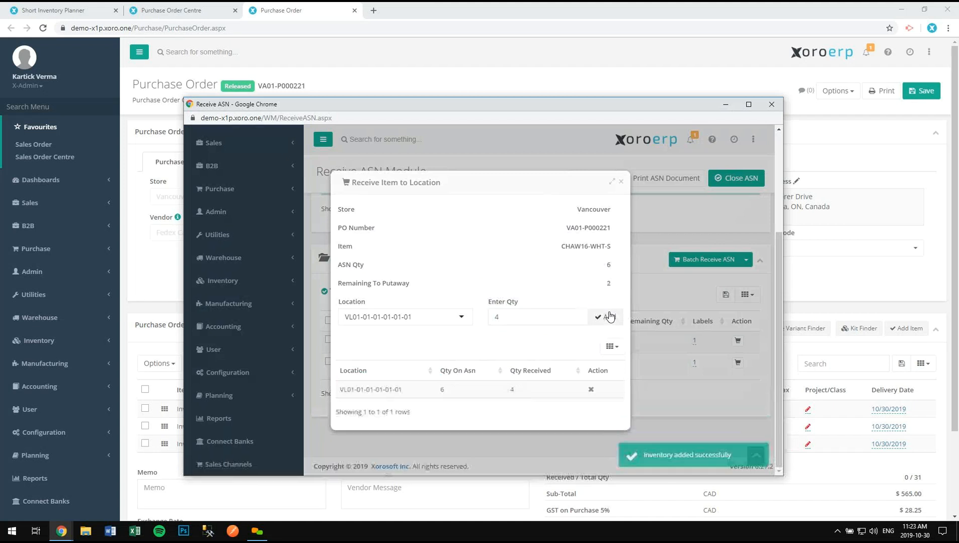
left_click(621, 181)
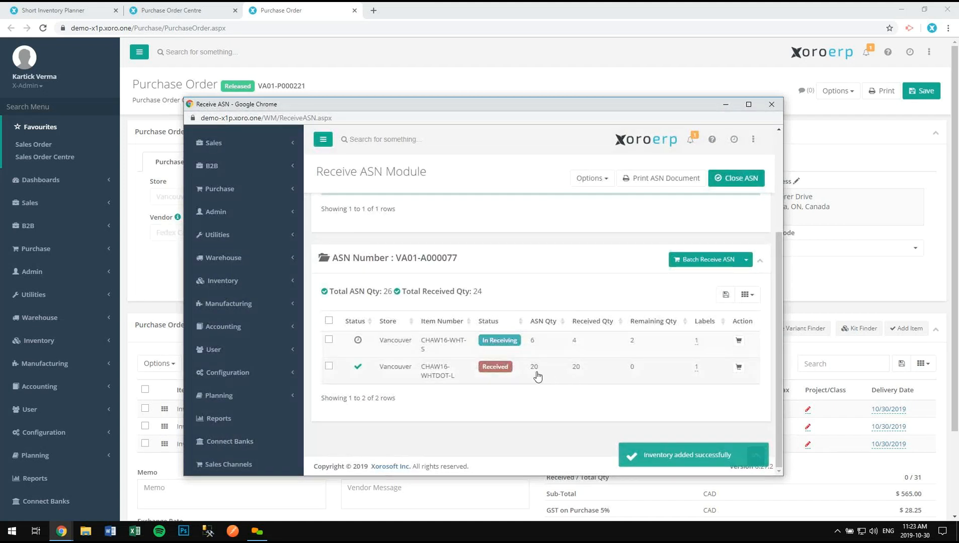
left_click(739, 367)
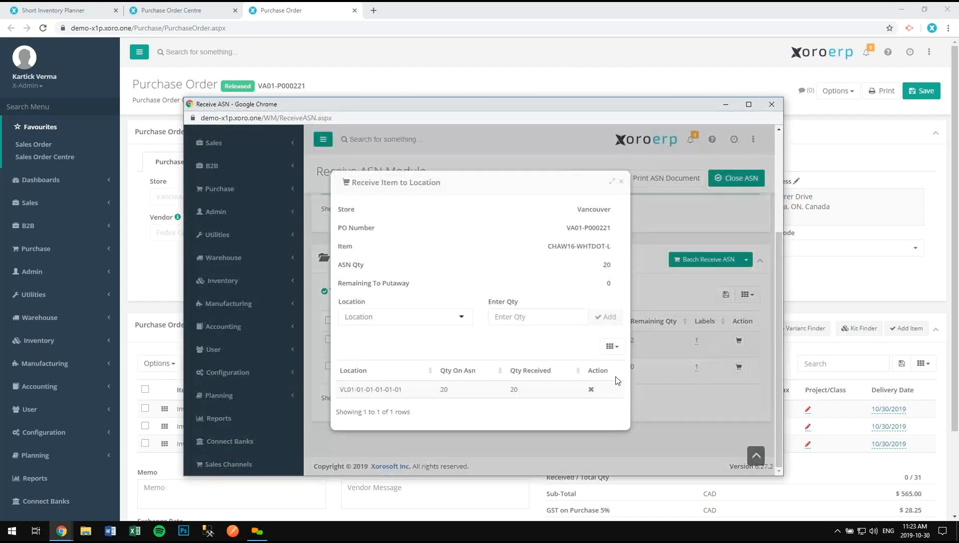
left_click(591, 390)
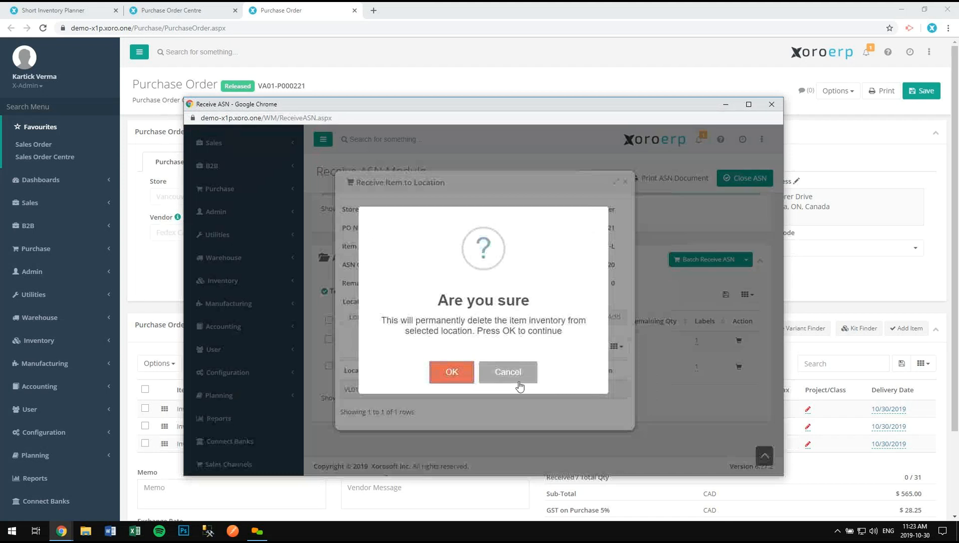
left_click(449, 372)
left_click(420, 320)
left_click(418, 386)
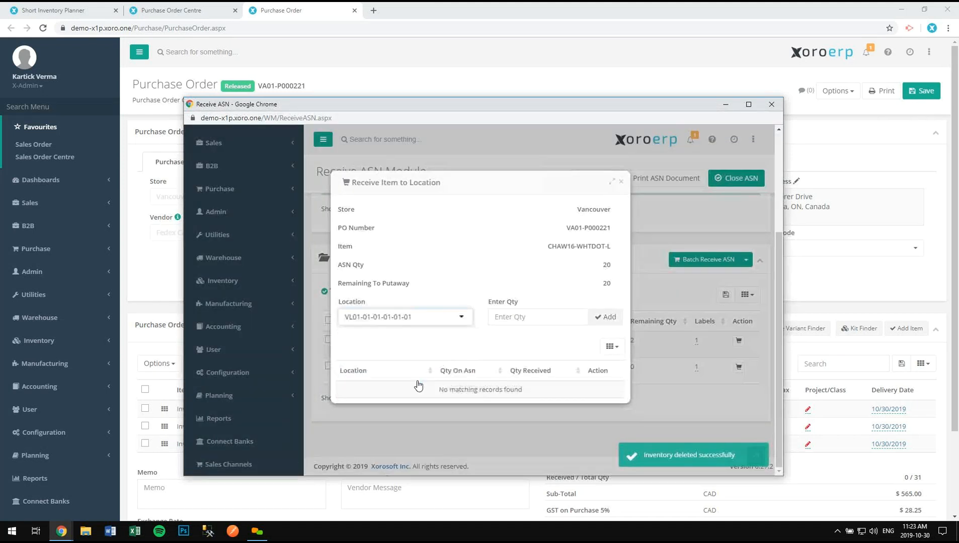
left_click(531, 318)
type("25")
left_click(605, 317)
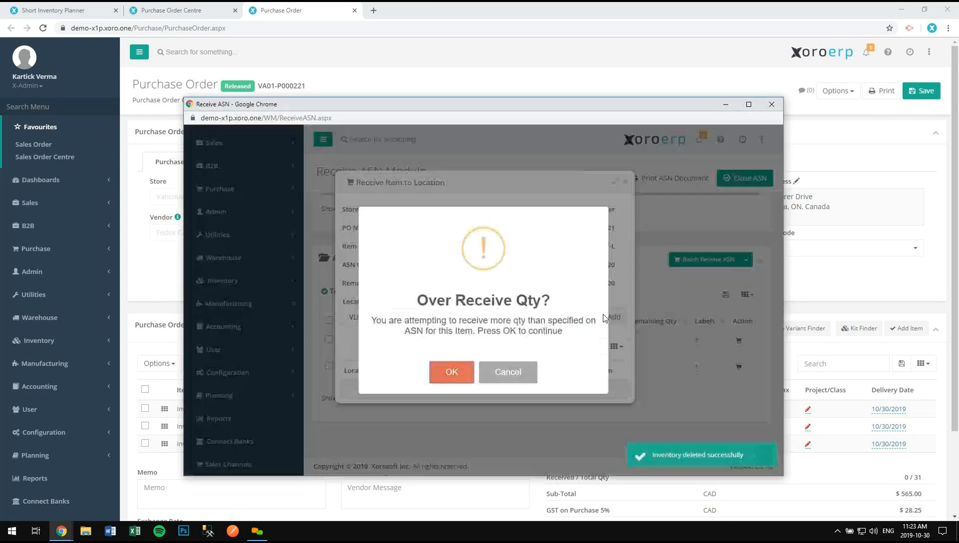
left_click(452, 373)
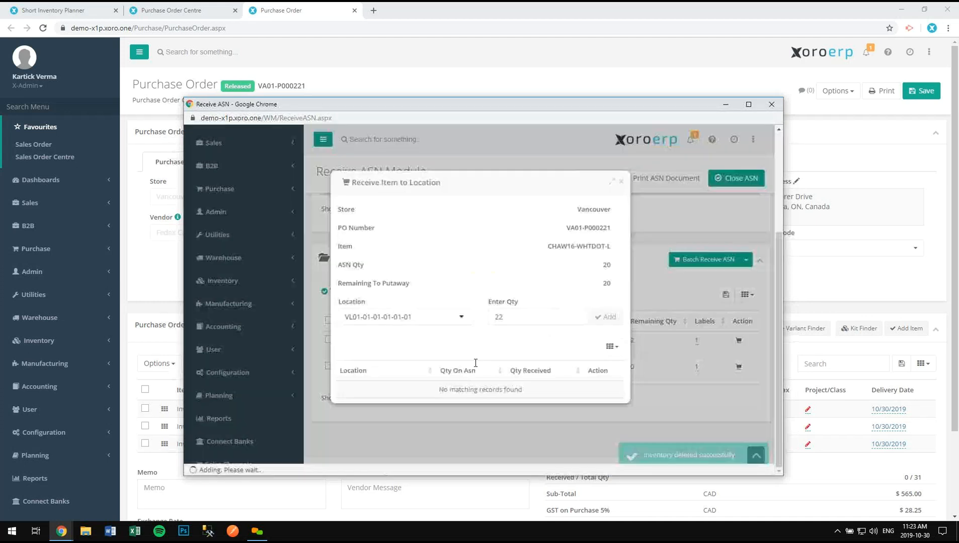
left_click(621, 182)
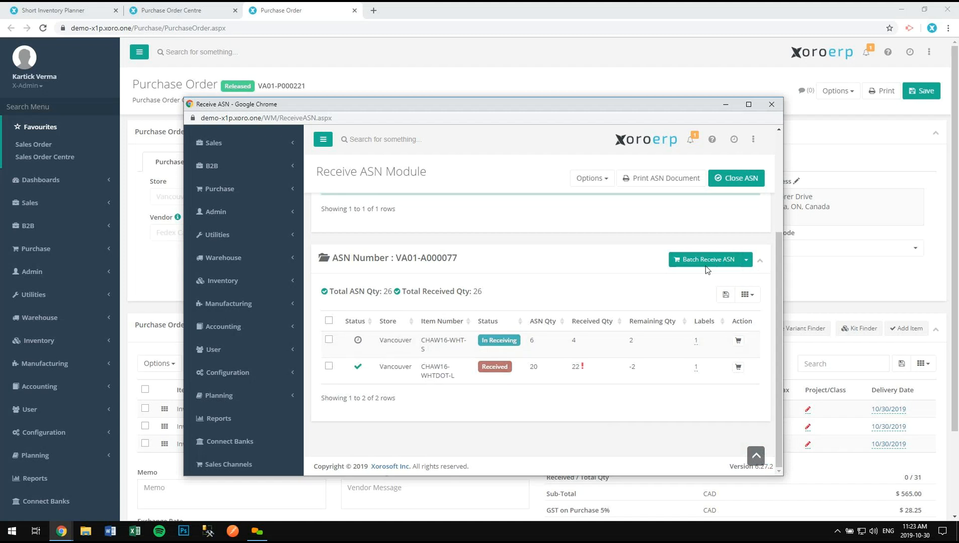
Step: Close the incomplete ASN, accepting that the remaining quantities are closed short, and exit the receiving window
scroll(514, 327, "up", 3)
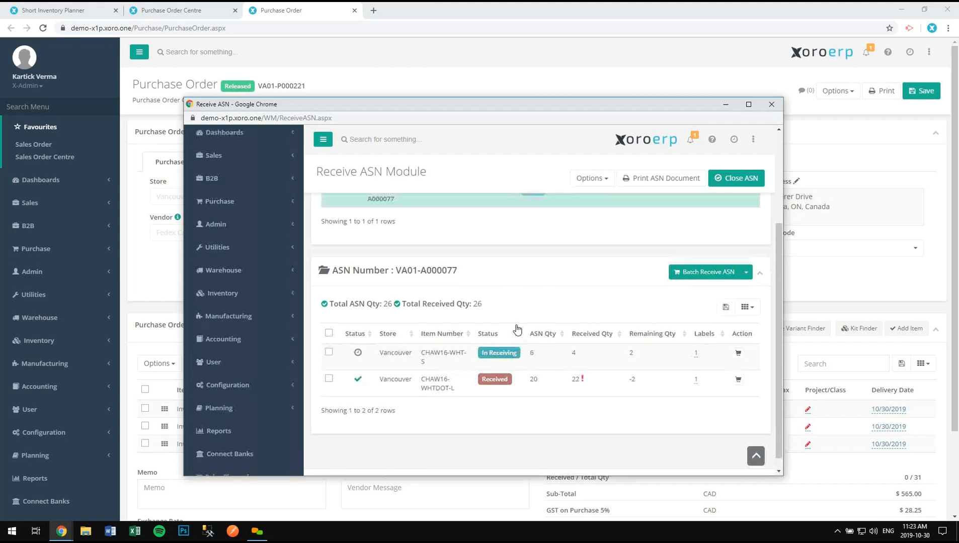
scroll(514, 327, "down", 3)
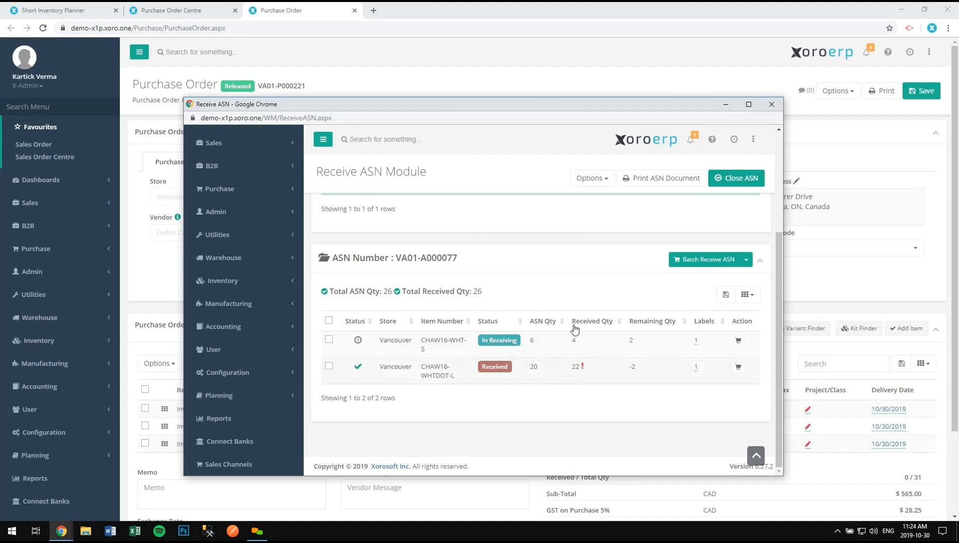
left_click(730, 182)
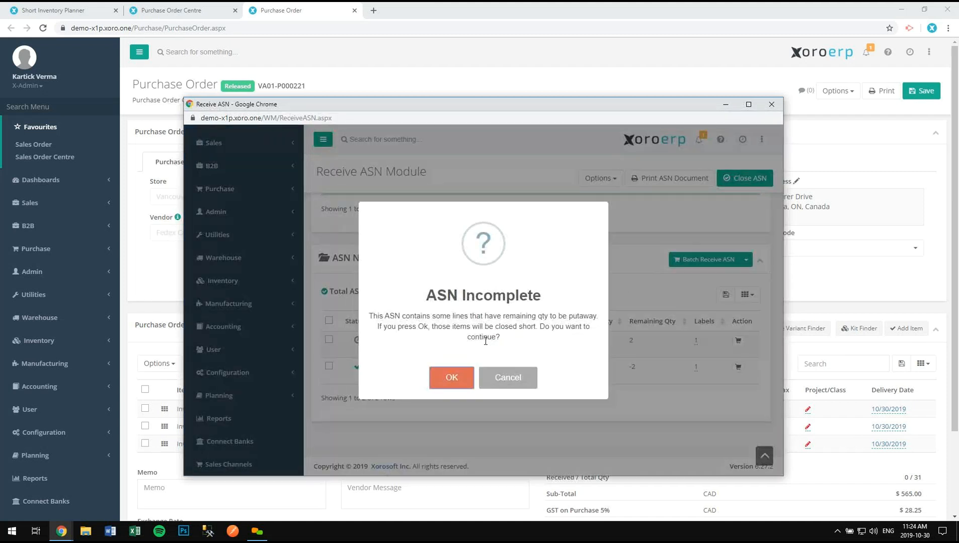
left_click(451, 379)
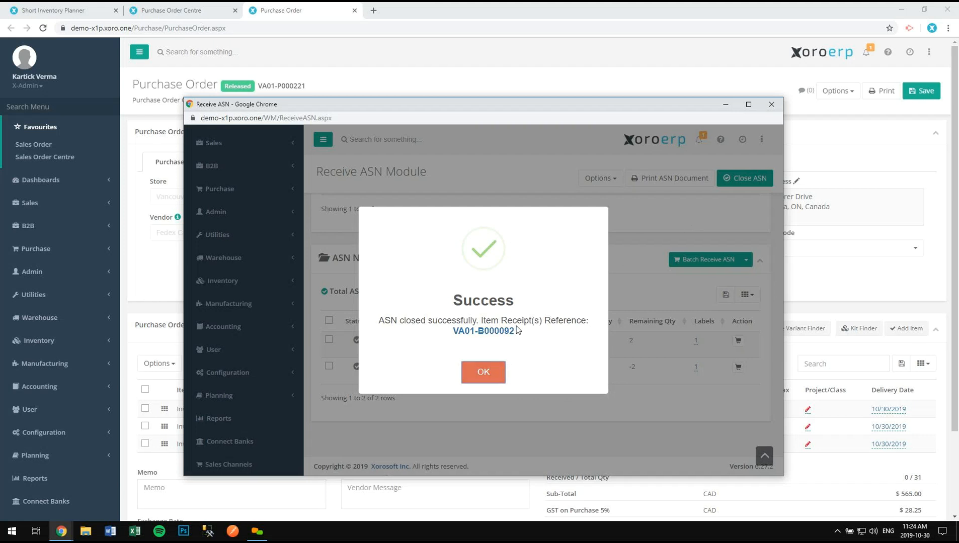
left_click(771, 104)
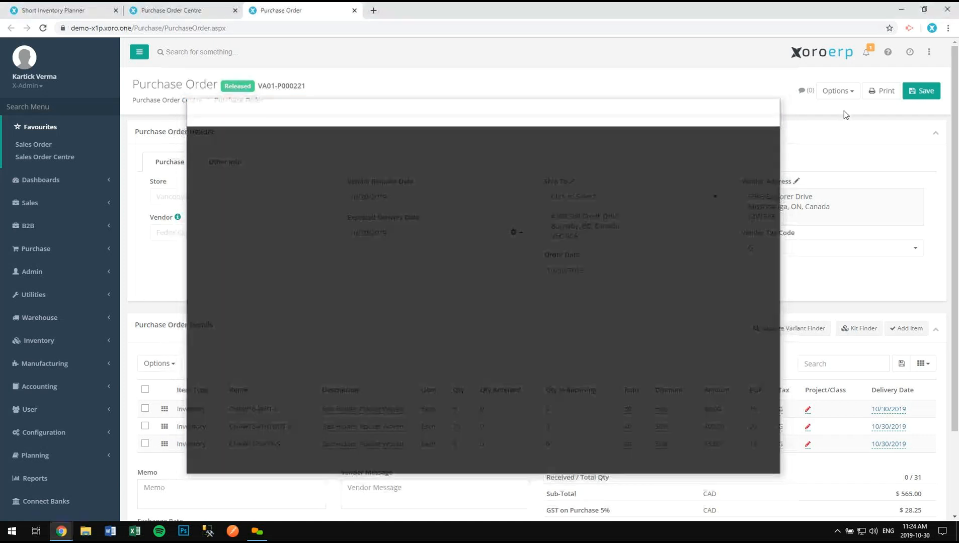
Step: Save the purchase order to refresh it and review the received quantities of its lines
left_click(921, 91)
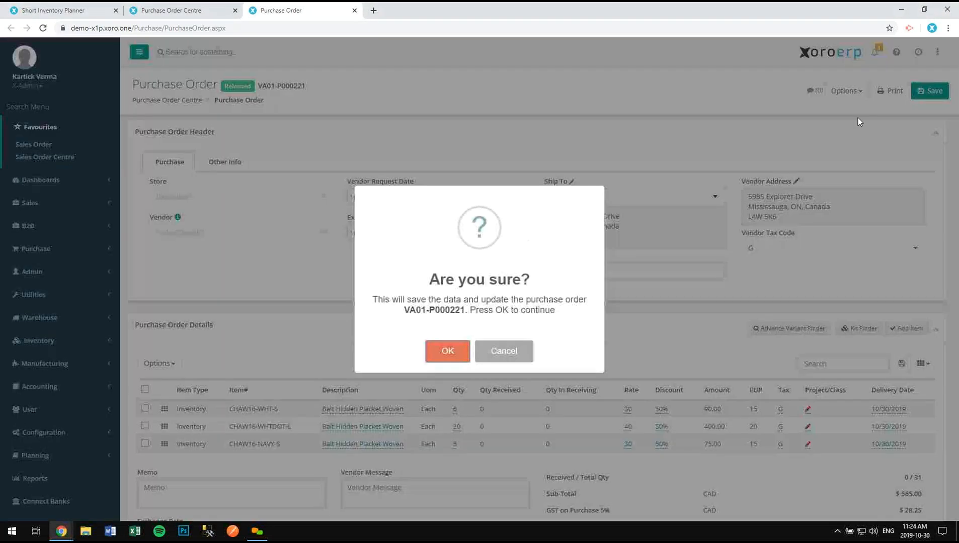
left_click(445, 351)
scroll(506, 438, "down", 2)
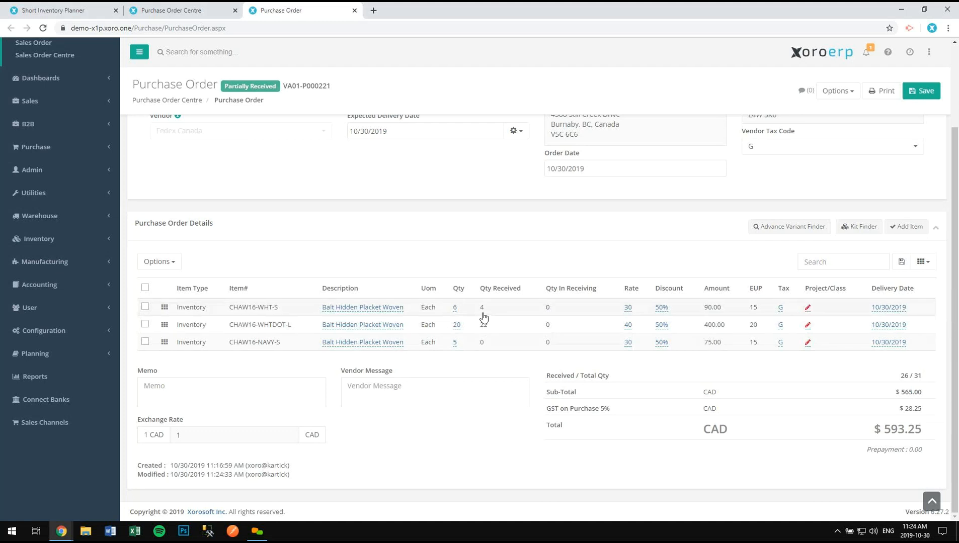
Step: Start another ASN from the purchase order and move all of its remaining lines, CHAW16-WHT-S and CHAW16-NAVY-S, to the ASN lines
left_click(837, 92)
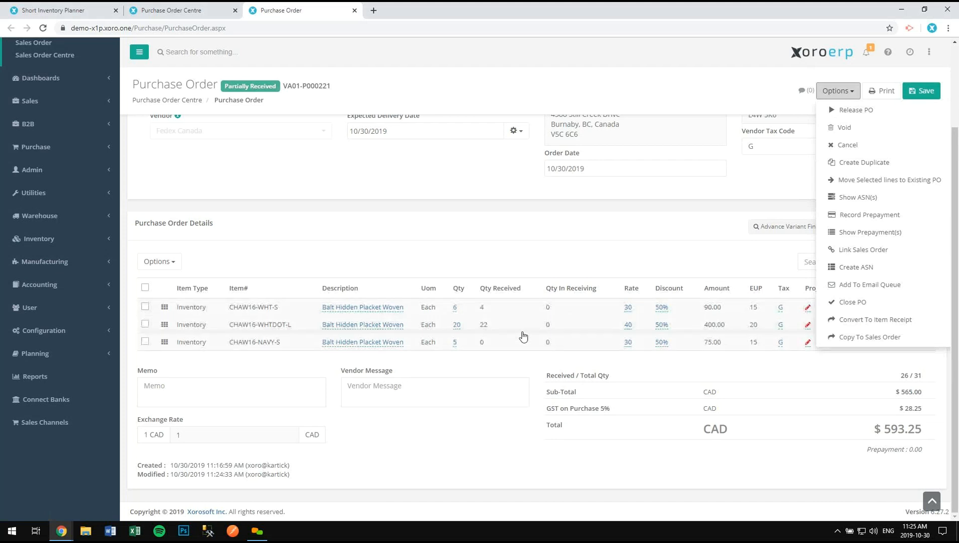
left_click(835, 268)
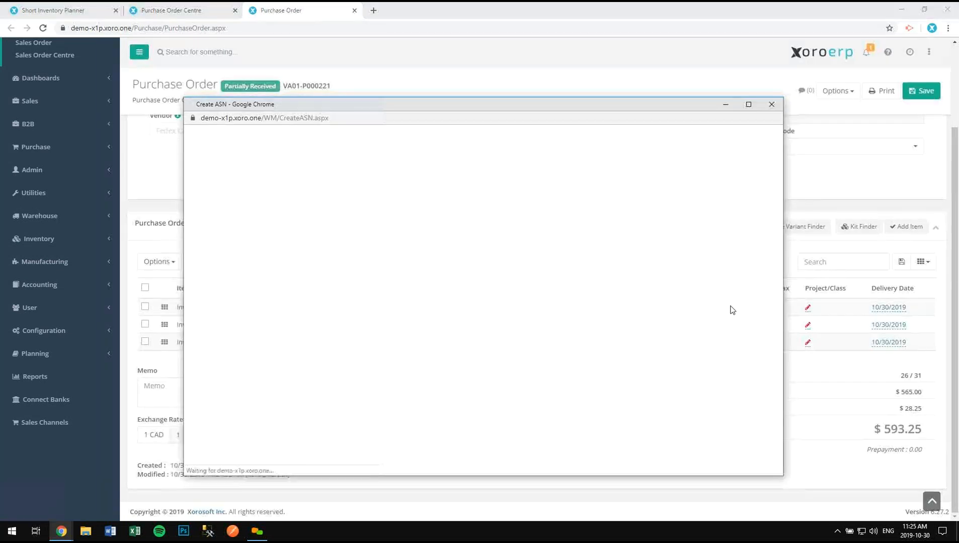
left_click(454, 408)
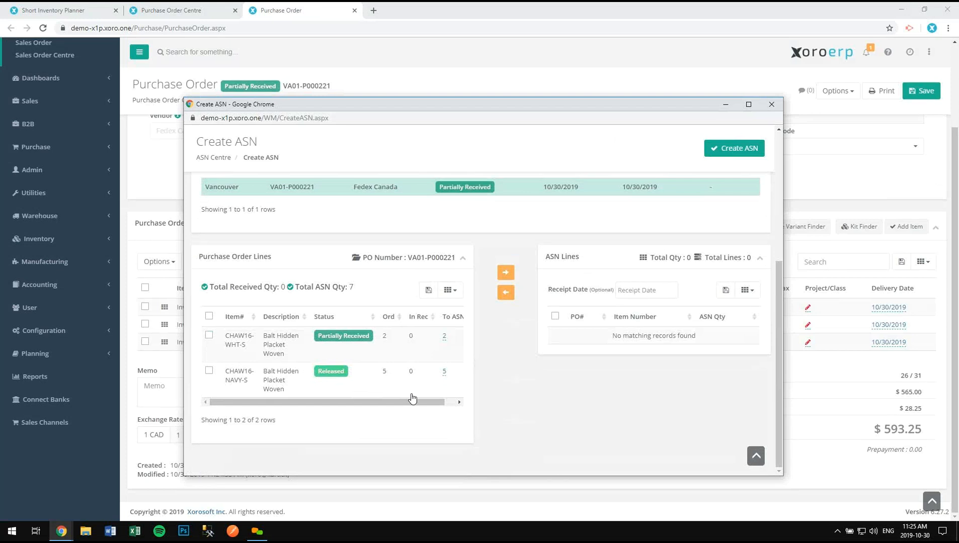
mouse_move(525, 108)
left_mouse_down()
mouse_move(506, 278)
mouse_move(510, 363)
mouse_move(505, 126)
mouse_move(517, 108)
left_mouse_up()
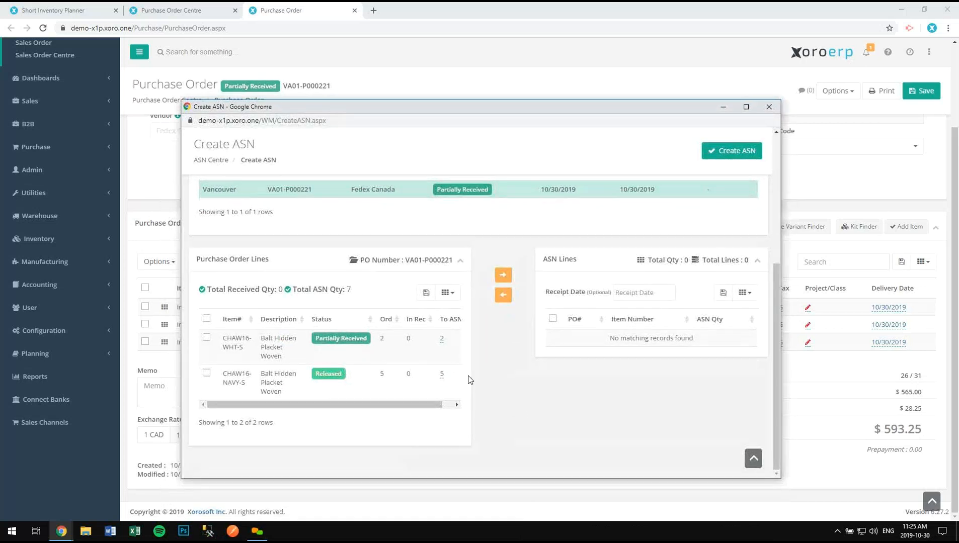
left_click(206, 321)
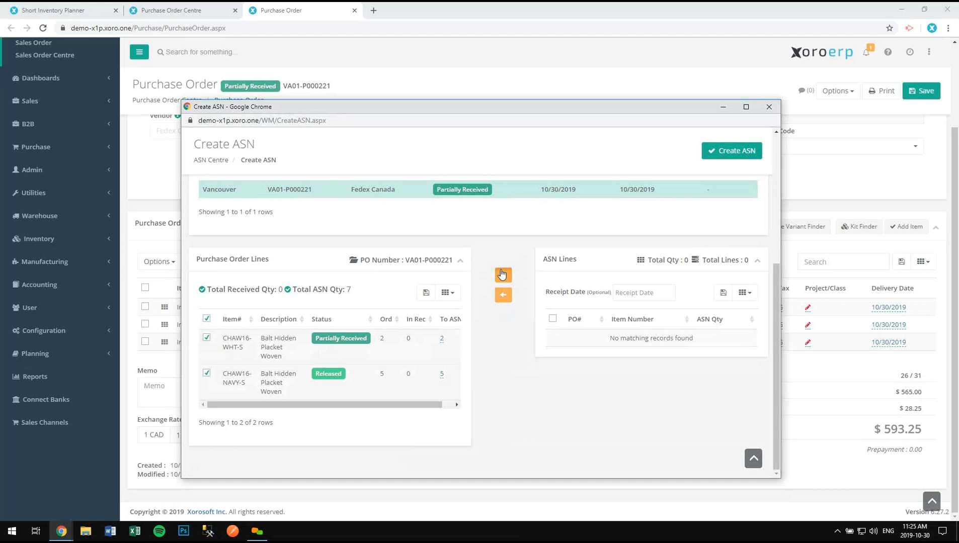
left_click(502, 274)
Step: Create the ASN without a reference number and close its window without going on to receiving
left_click(727, 153)
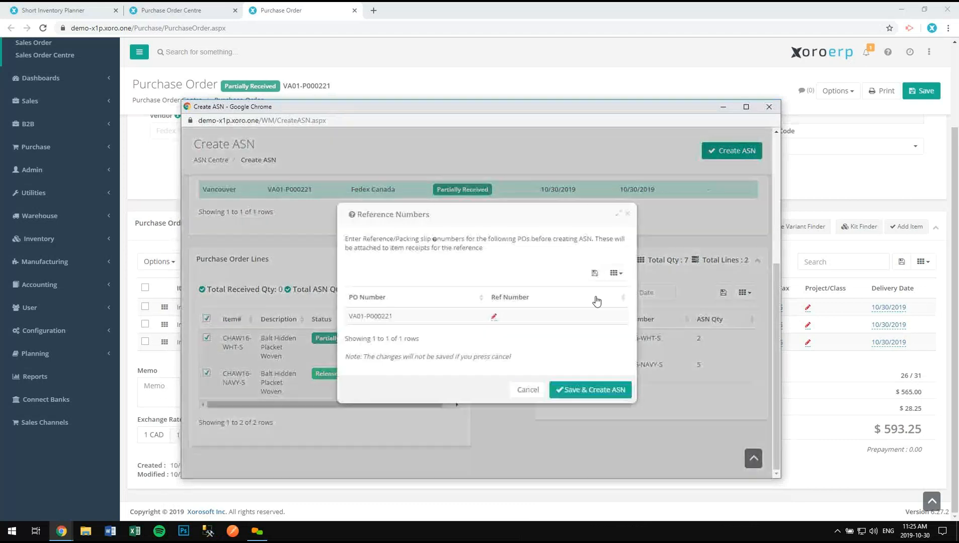
left_click(584, 382)
left_click(453, 377)
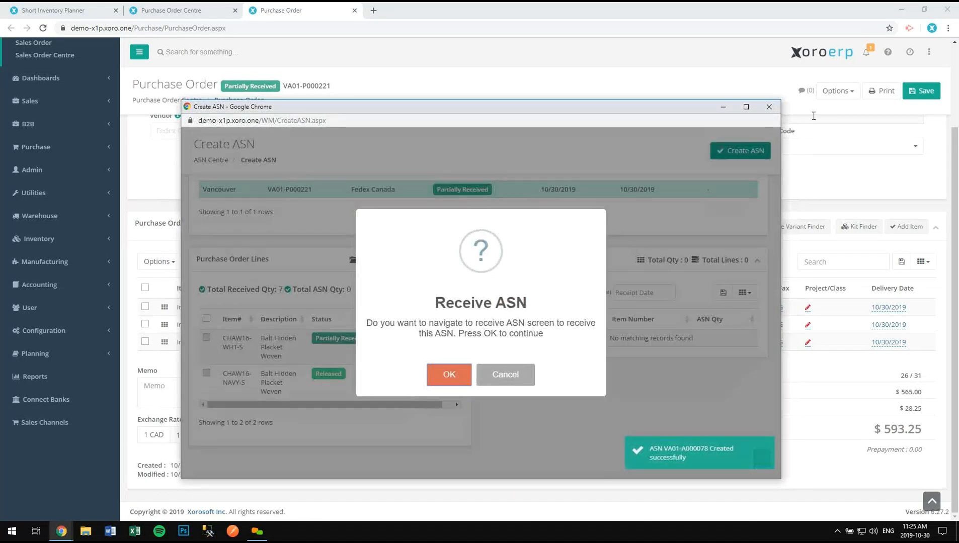
left_click(773, 106)
Step: Save the purchase order again and check the in-receiving quantities of its lines
left_click(923, 91)
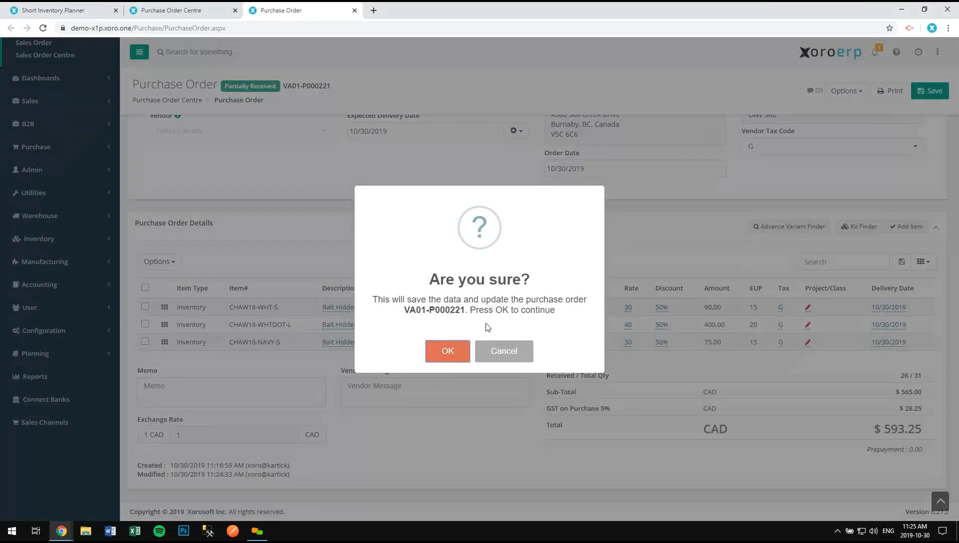
left_click(447, 351)
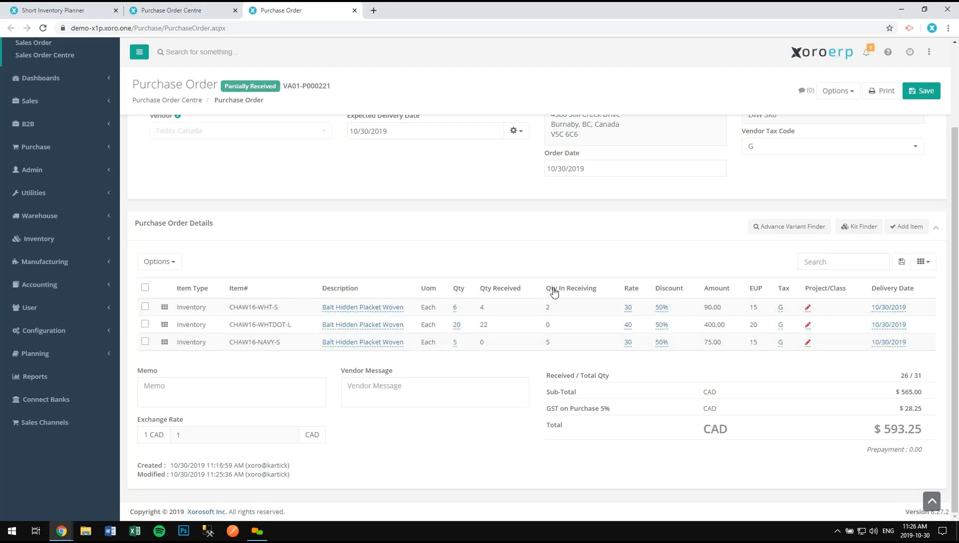
scroll(216, 212, "up", 3)
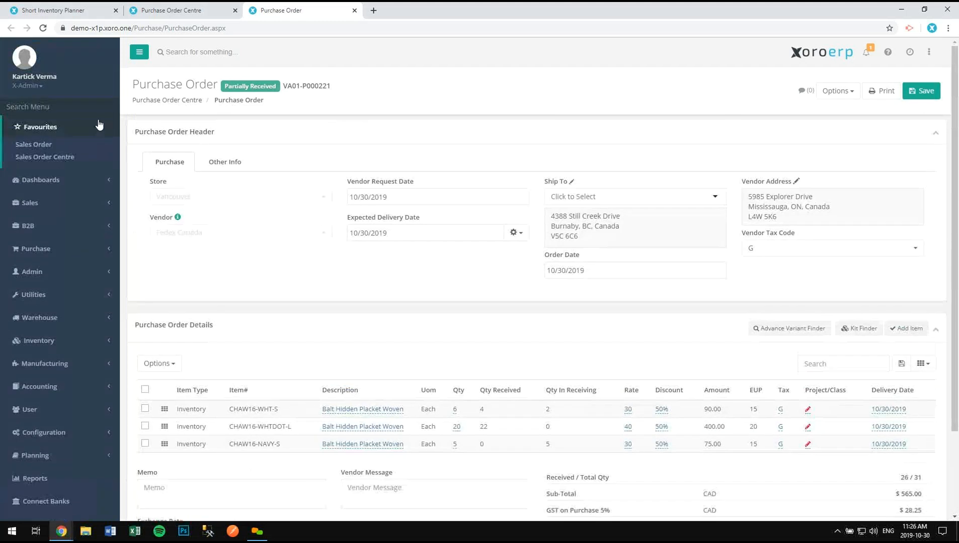
Step: Find the ASN Centre and open the details of the open Vancouver ASN dated 10/30/2019
left_click(93, 107)
type("asn ce")
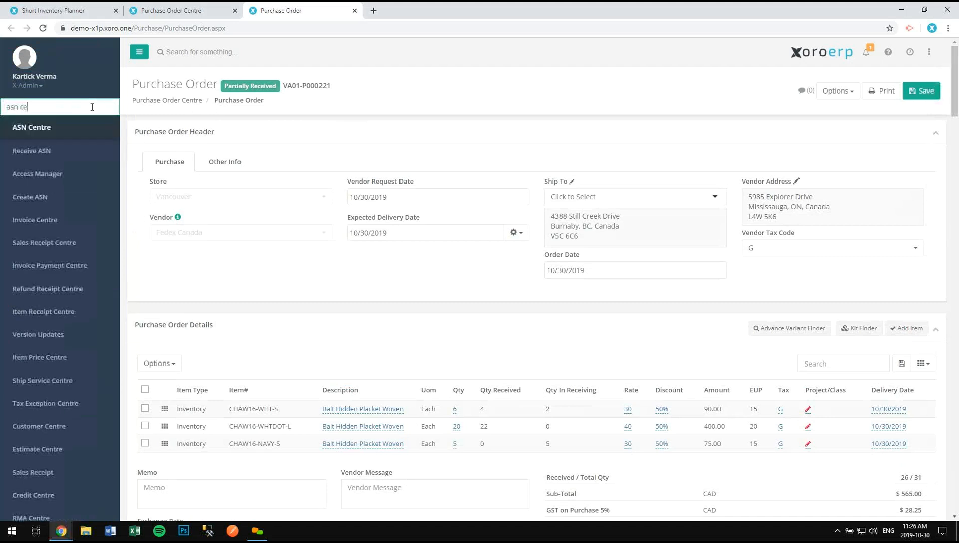
key("Return")
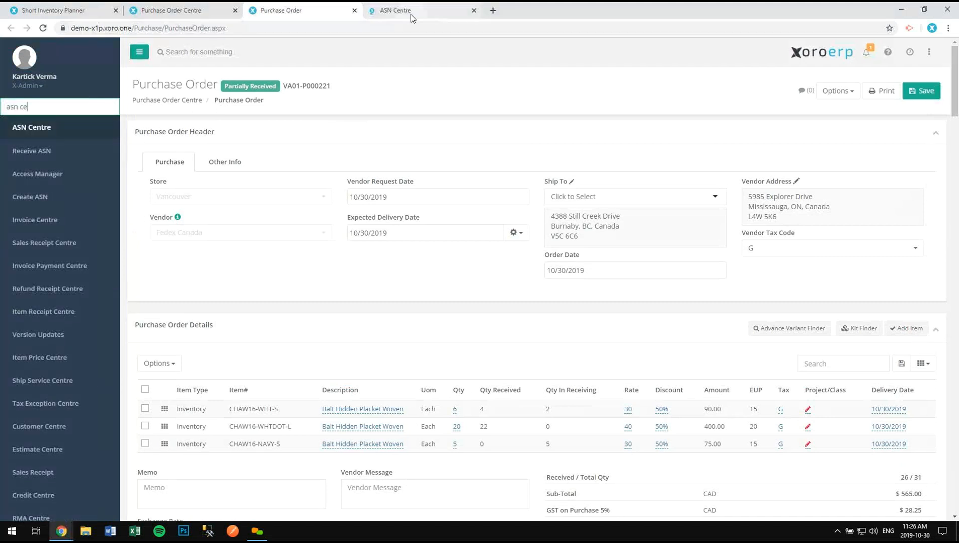
left_click(410, 14)
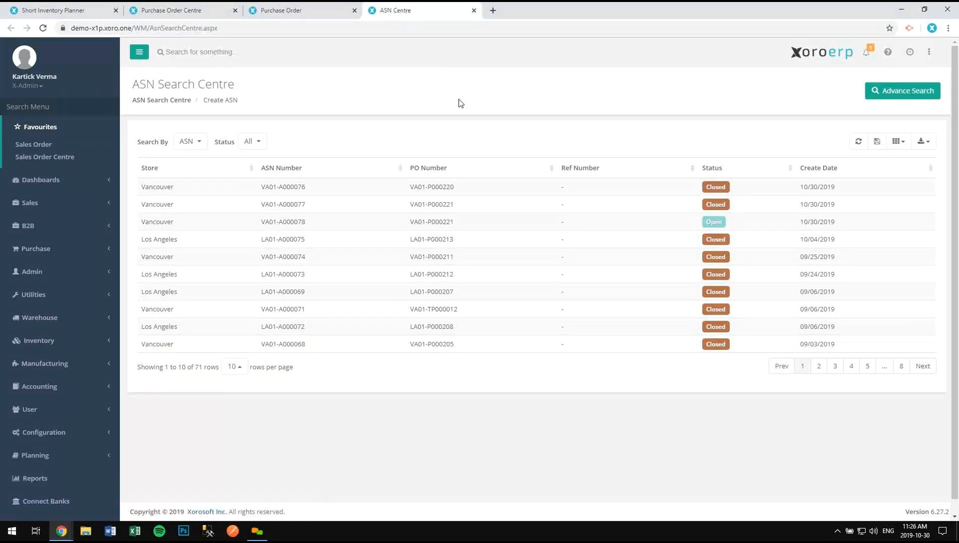
left_click(376, 224)
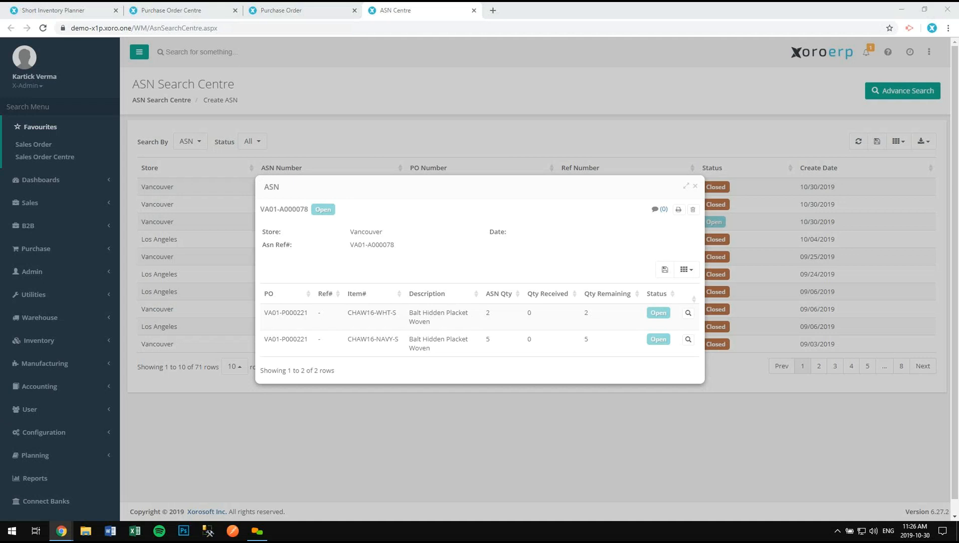
Step: Return to the purchase order and search from there for the Item Receipt Centre, opening it in its own tab
left_click(305, 9)
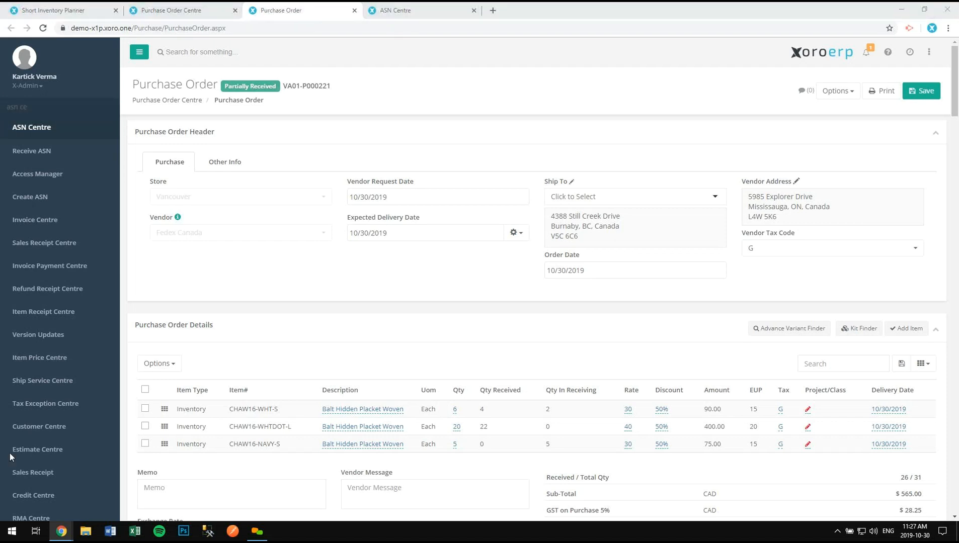
left_click(60, 104)
left_click(60, 104)
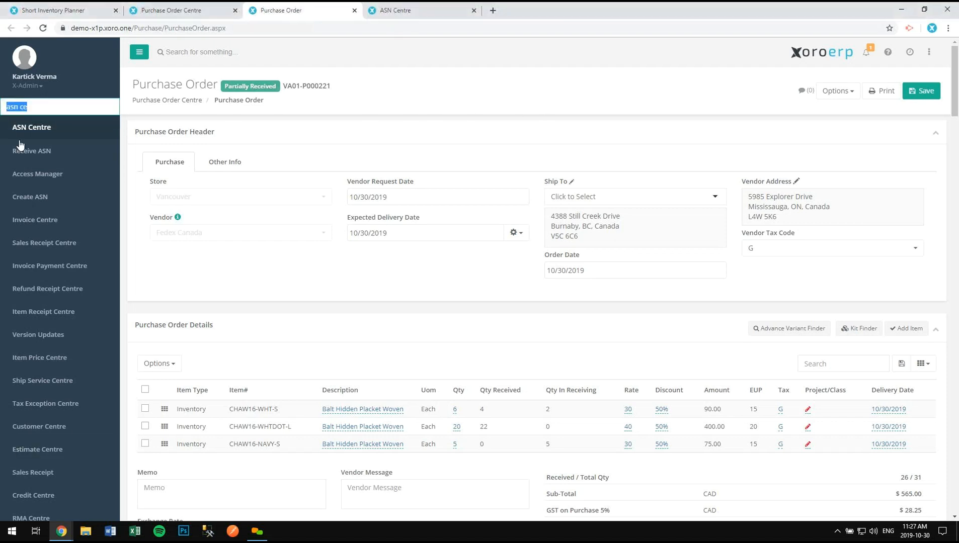
type("item rec")
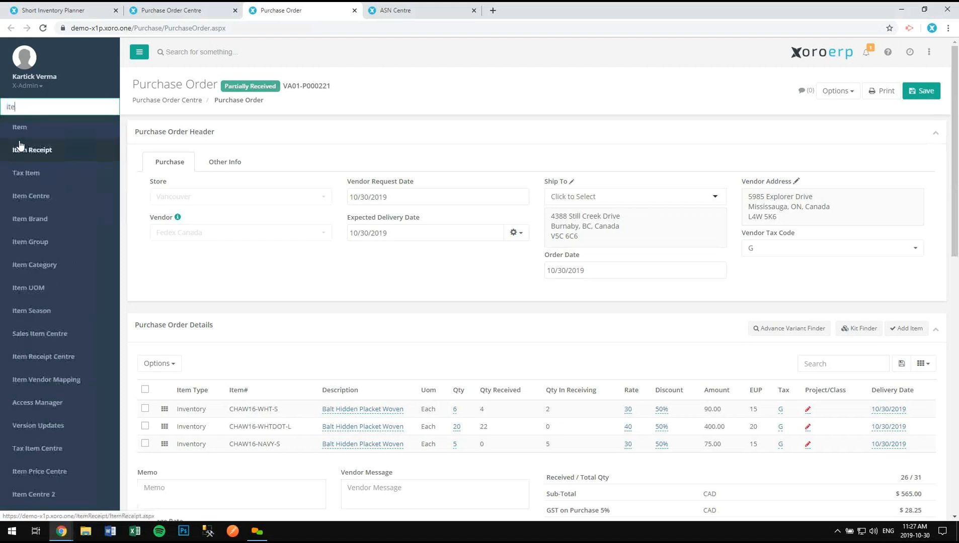
middle_click(20, 144)
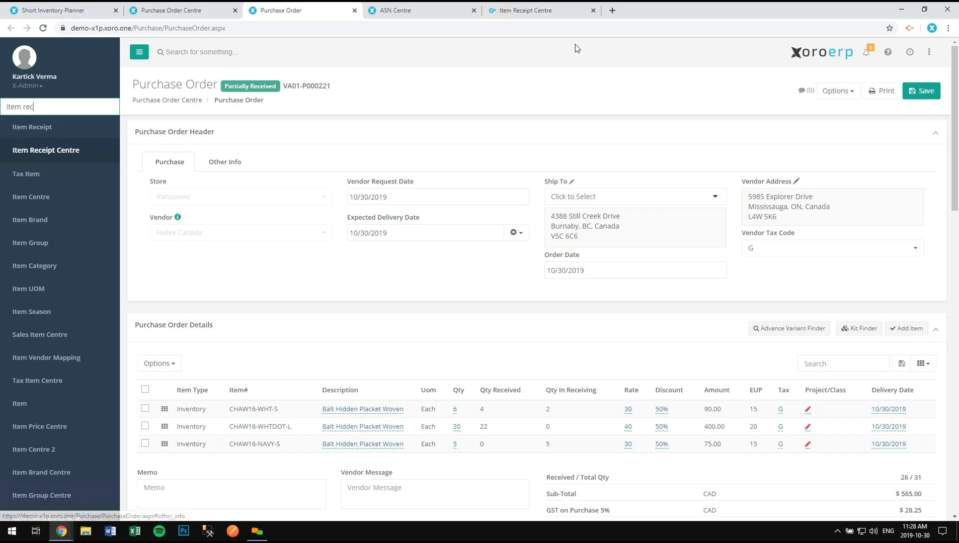
left_click(560, 13)
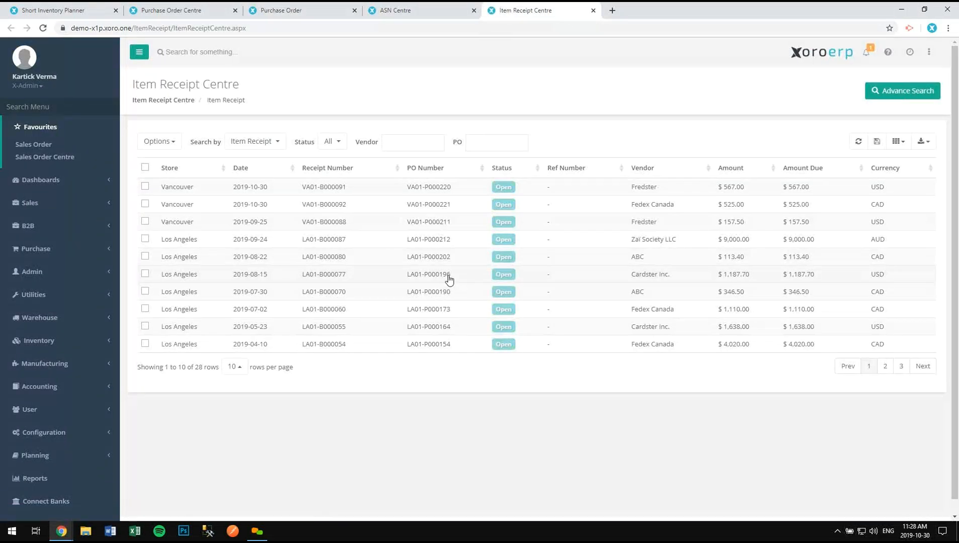
Step: Review the Fedex Canada item receipt dated 2019-10-30, including its items and quantities, and close it
left_click(418, 206)
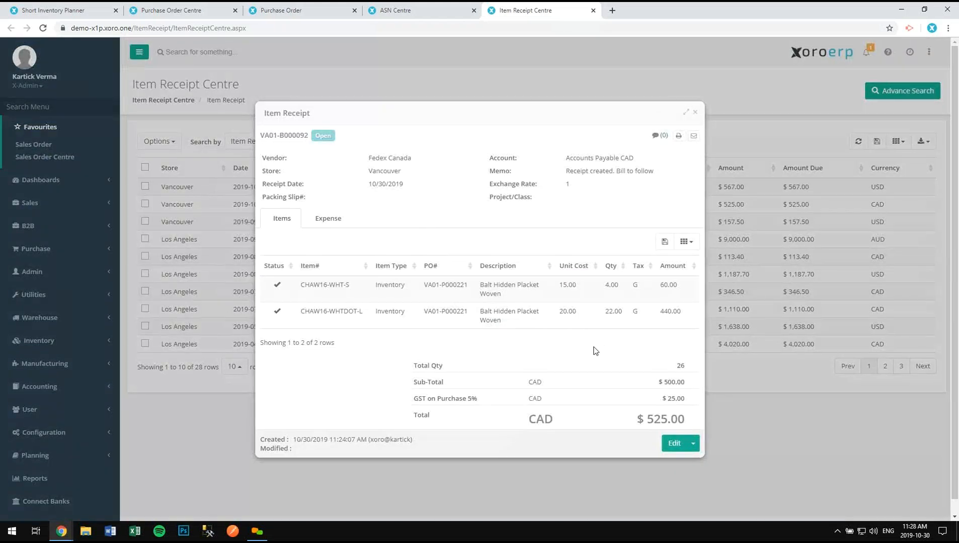
left_click(695, 111)
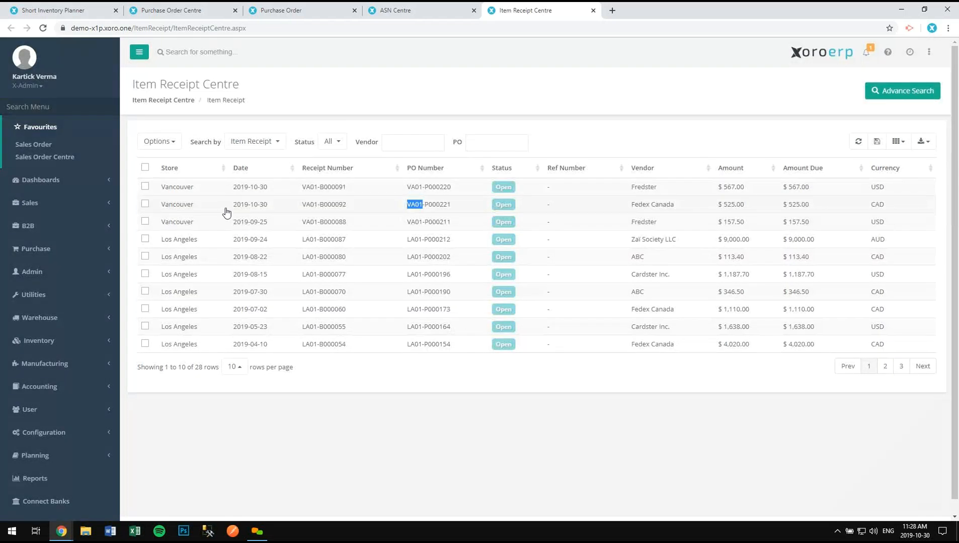
left_click(226, 212)
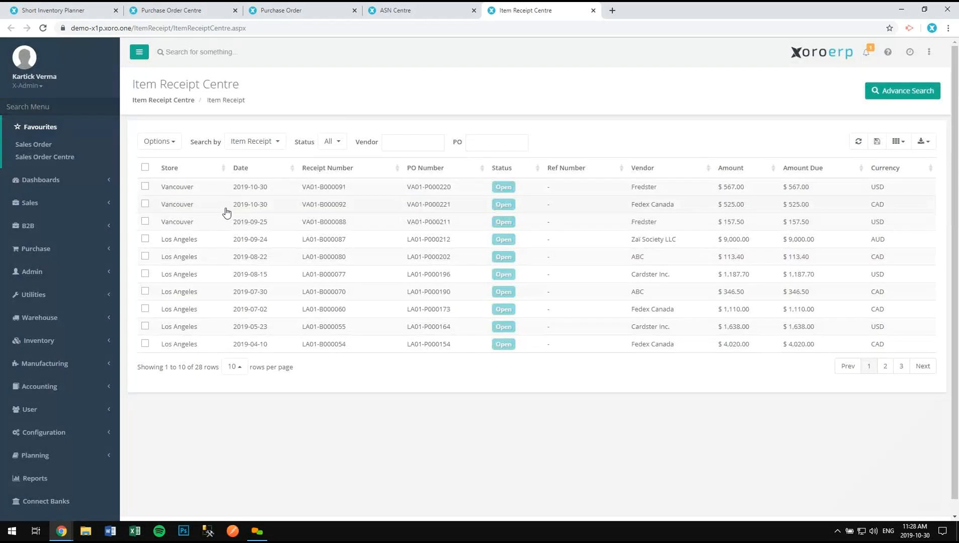
Step: Select the July Fedex Canada receipt alongside the October one and view the options for merging them
left_click(190, 314)
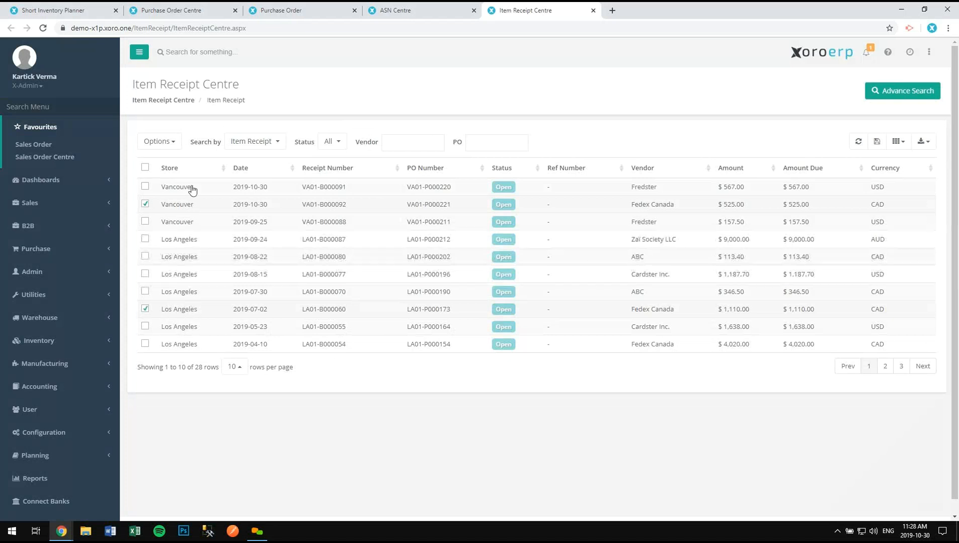
left_click(174, 144)
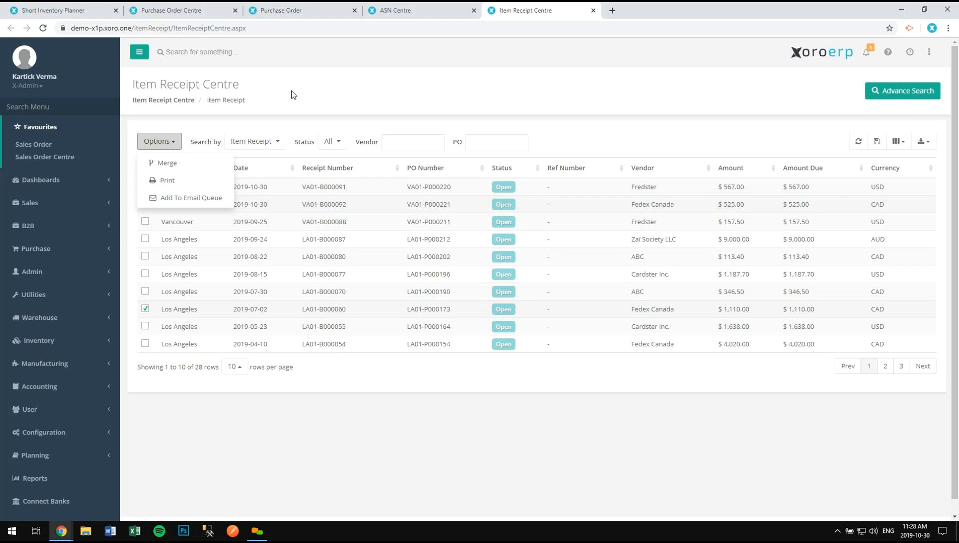
left_click(381, 128)
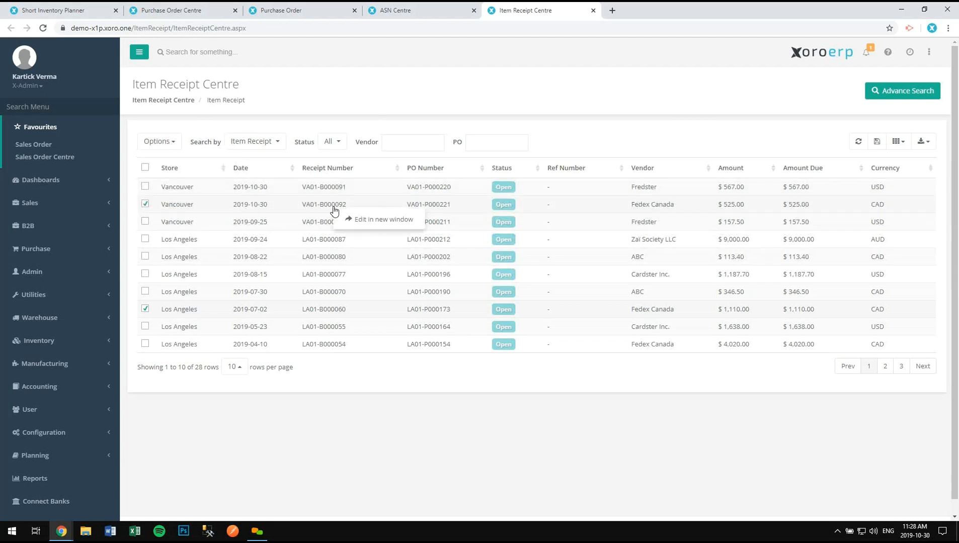
Step: Open the Fedex Canada item receipt dated 2019-10-30 in a new window and start reconciling both of its CHAW16 items
left_click(349, 222)
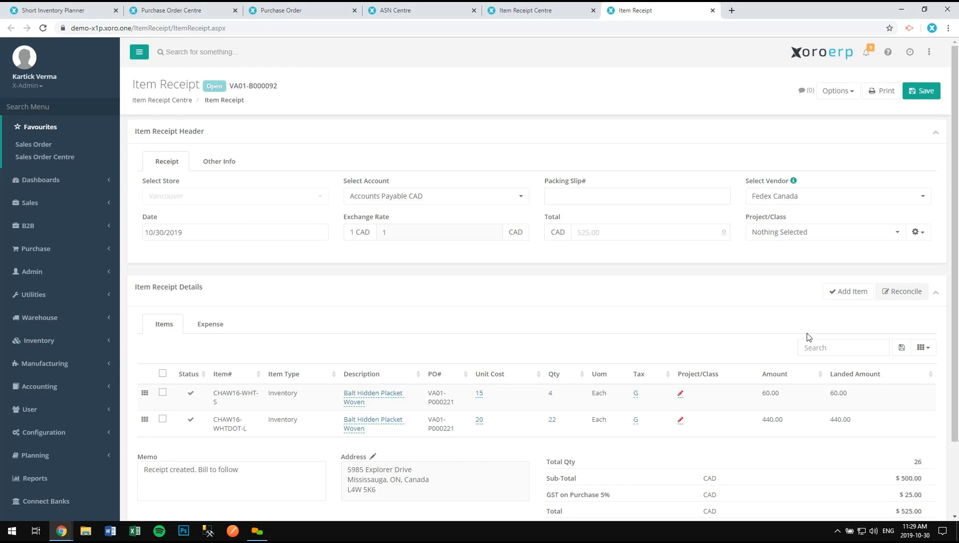
scroll(682, 304, "down", 3)
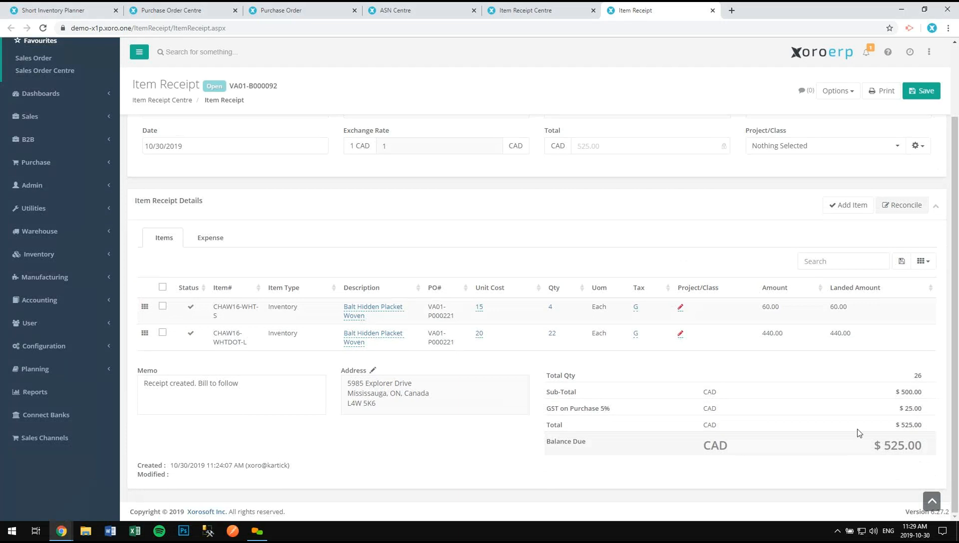
left_click(896, 207)
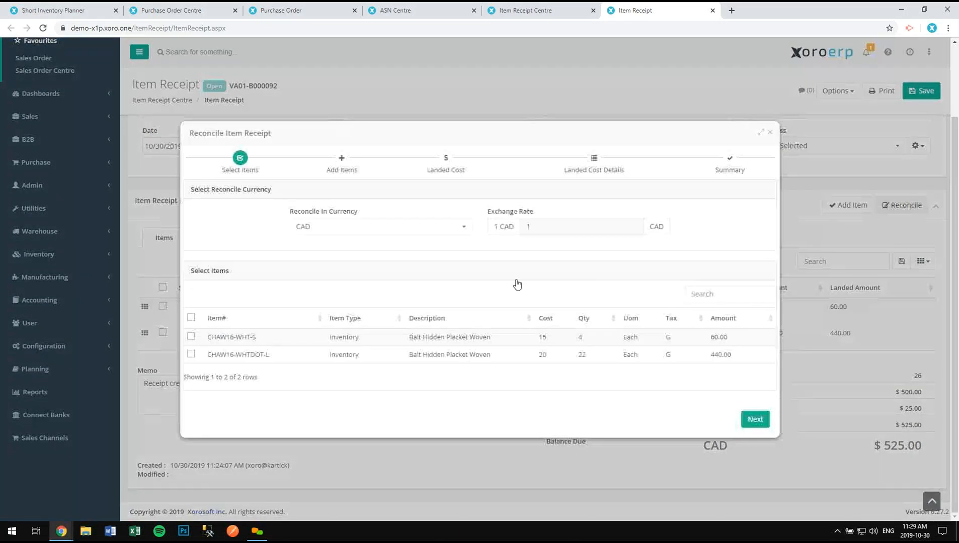
left_click_drag(406, 132, 431, 115)
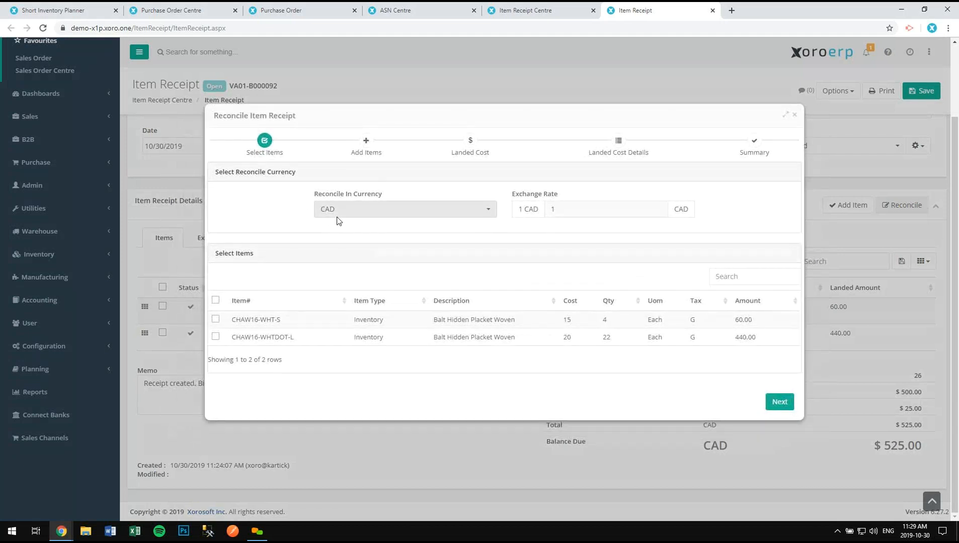
left_click(216, 301)
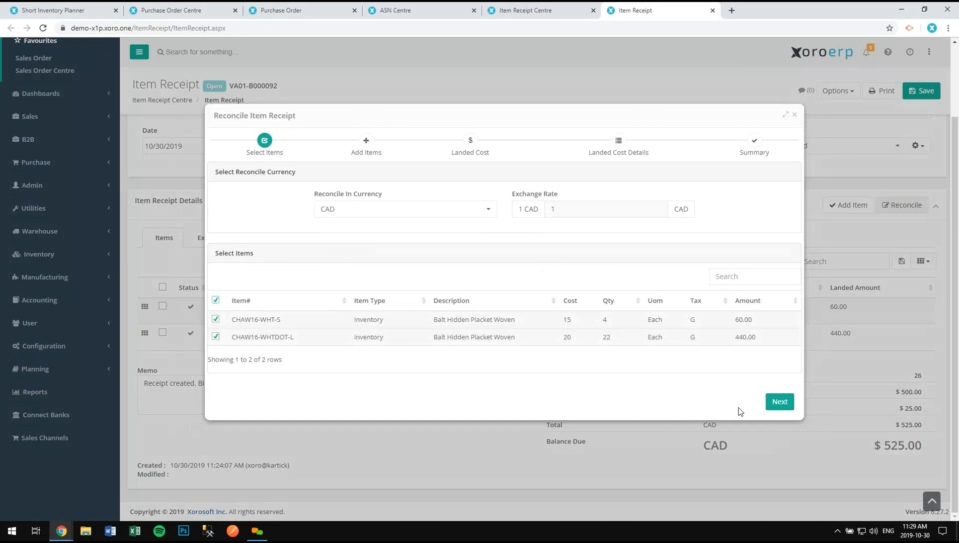
left_click(780, 402)
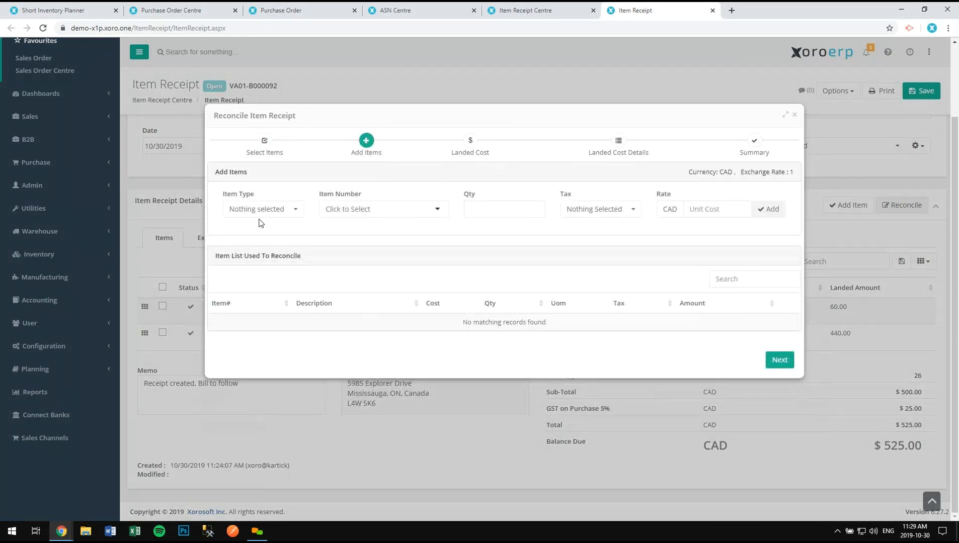
Step: Add the service item SHIPPING with quantity 1 and a rate of 75 CAD to the reconciliation and proceed to the landed cost
left_click(261, 216)
left_click(261, 251)
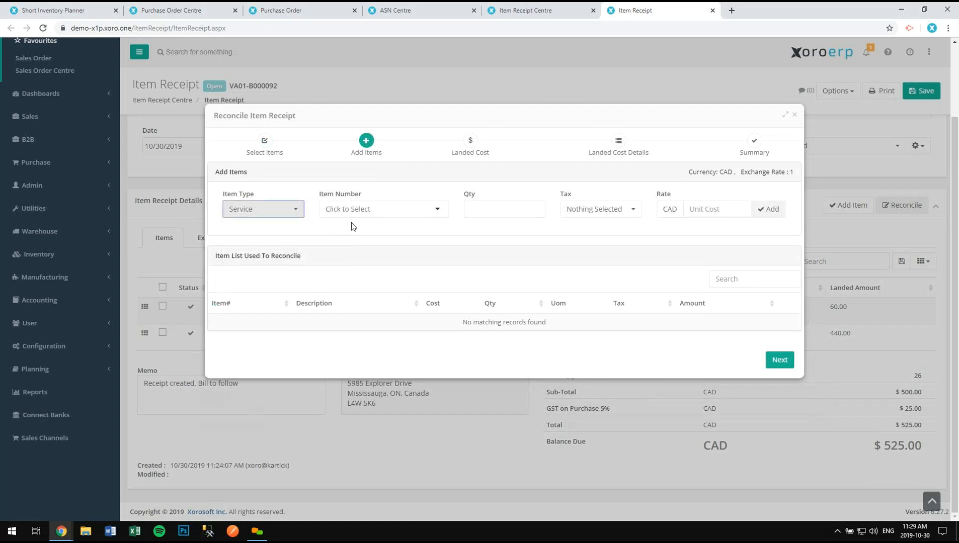
left_click(354, 211)
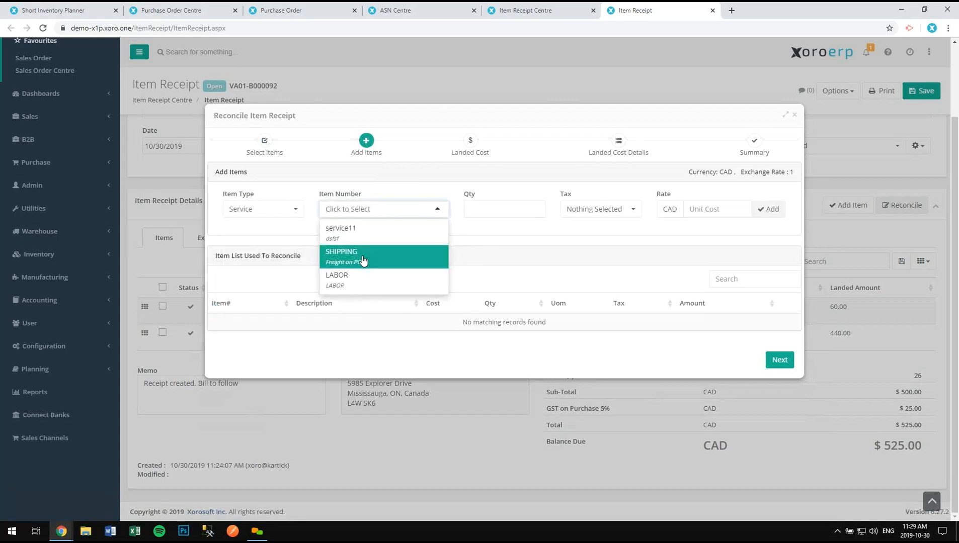
left_click(364, 259)
left_click(504, 209)
type("1")
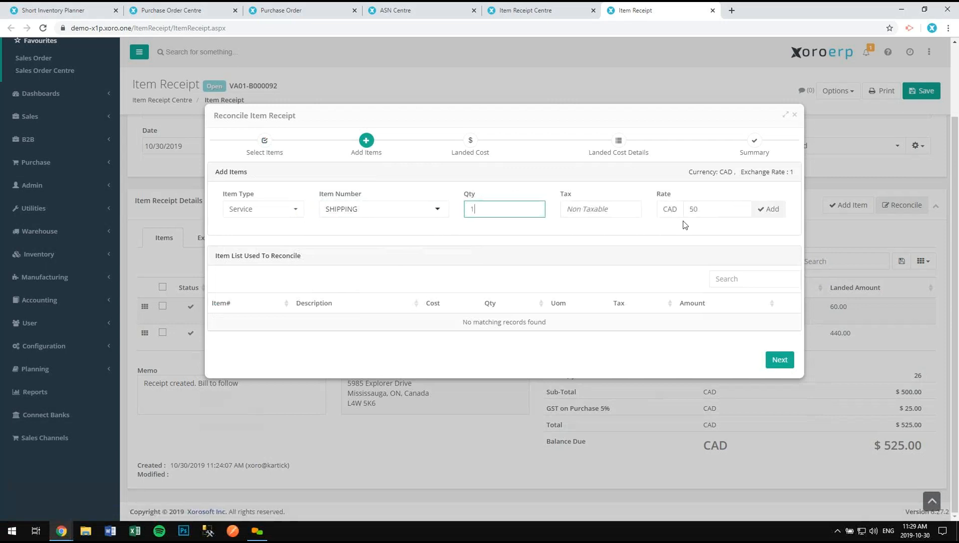
double_click(695, 210)
type("70")
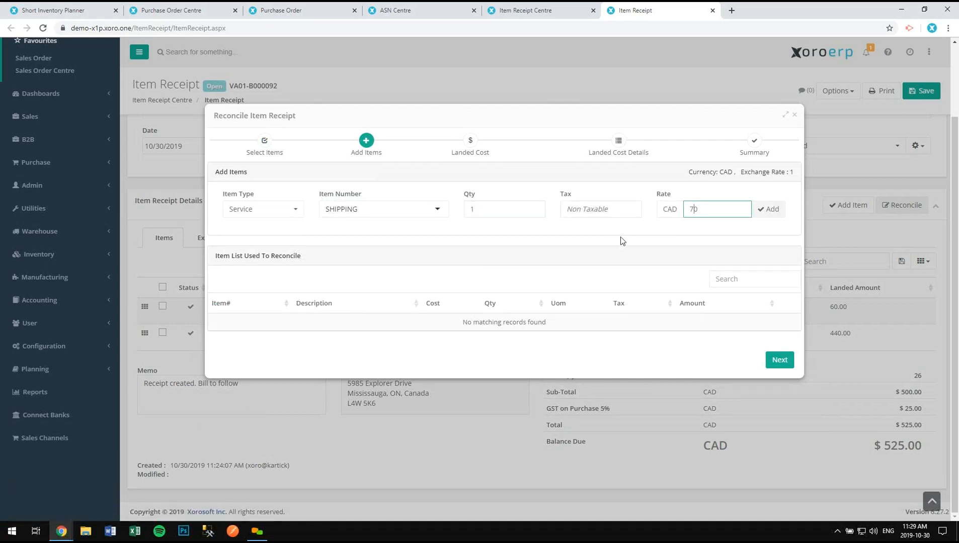
type("5")
left_click(765, 216)
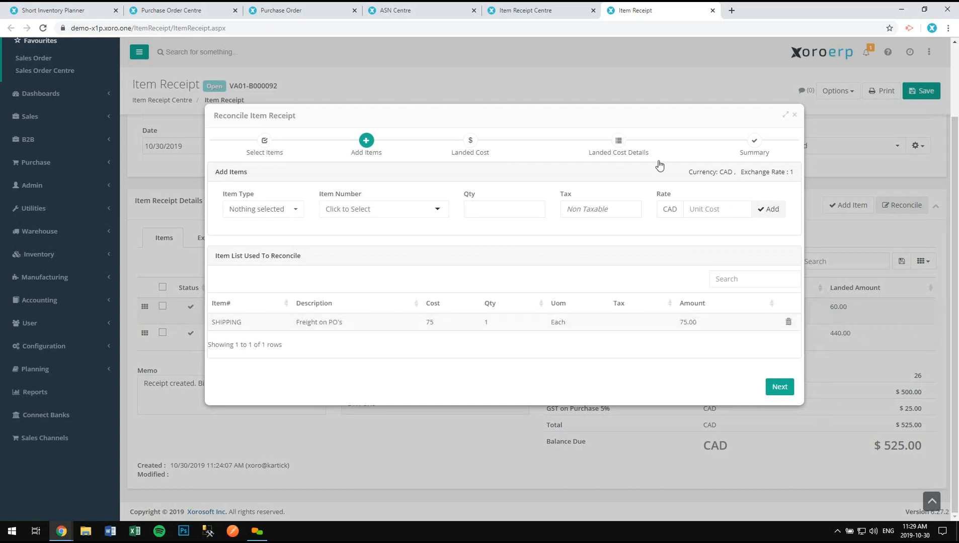
left_click_drag(660, 120, 582, 110)
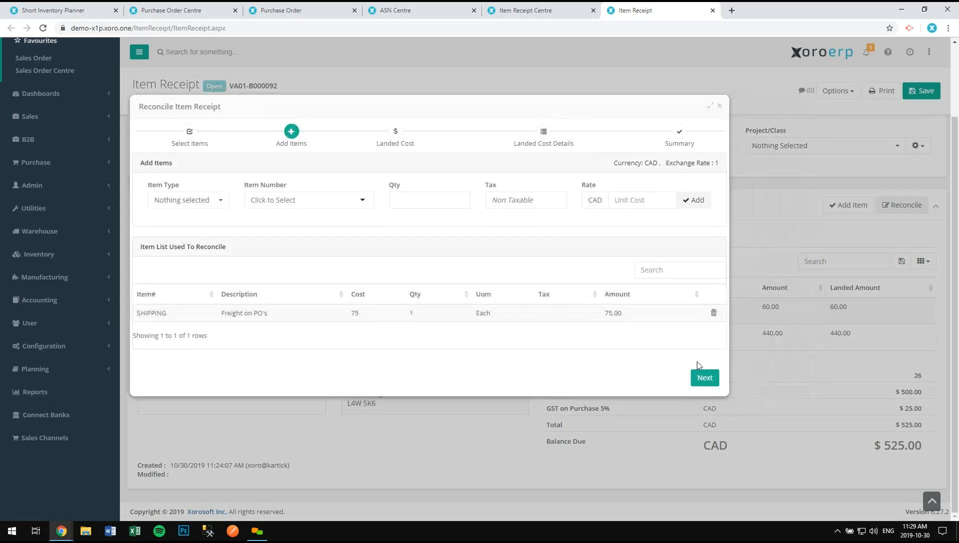
left_click(704, 377)
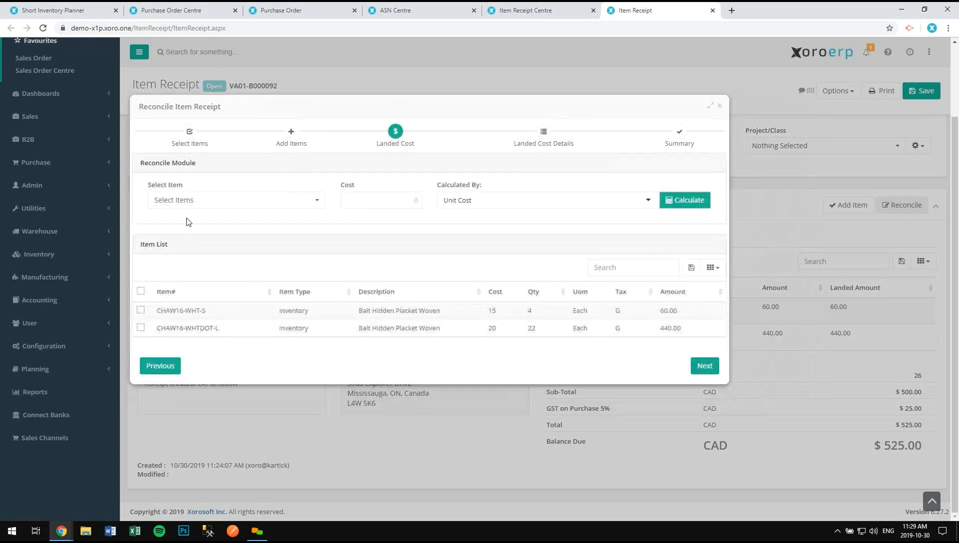
Step: Calculate the SHIPPING landed cost by Amount across both CHAW16 items and proceed to the landed cost details
left_click(187, 202)
left_click(187, 240)
left_click(458, 201)
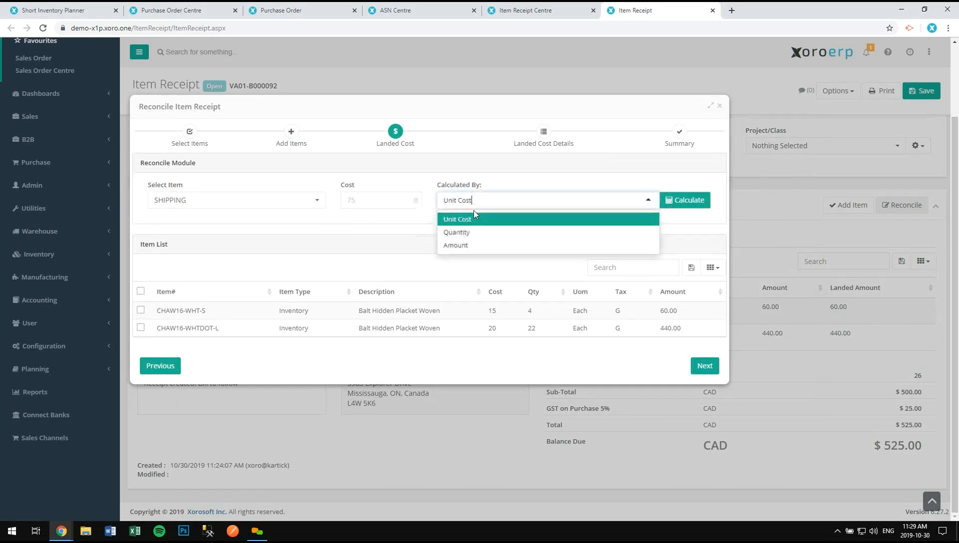
left_click(467, 246)
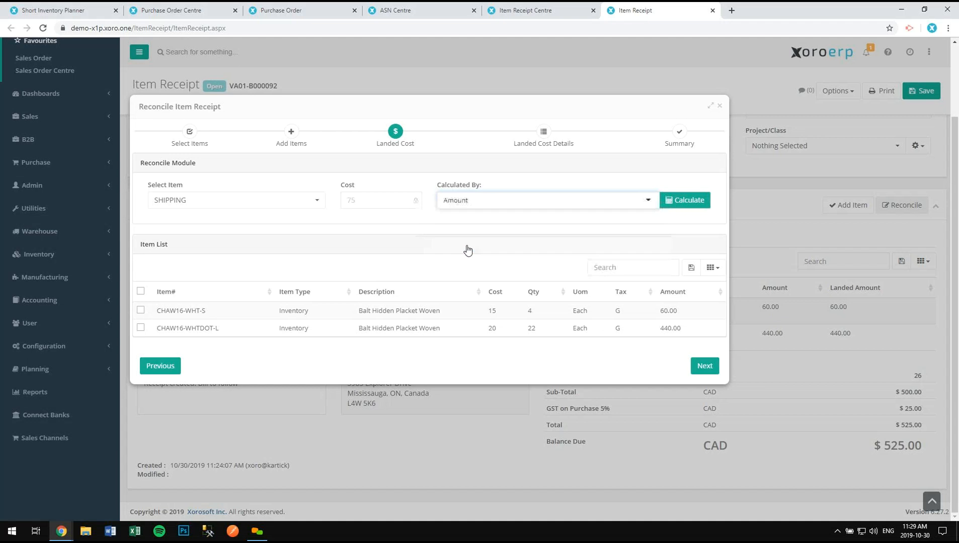
left_click(141, 292)
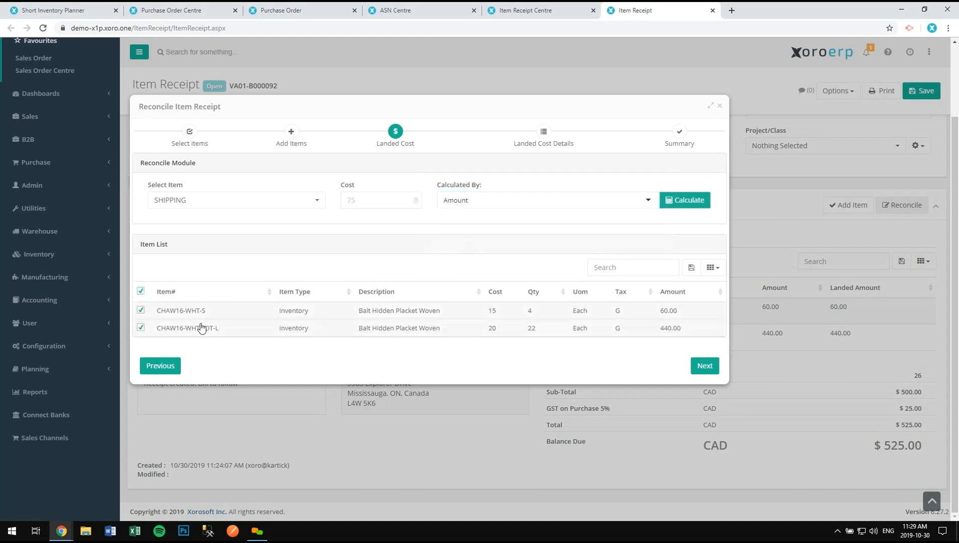
left_click(677, 201)
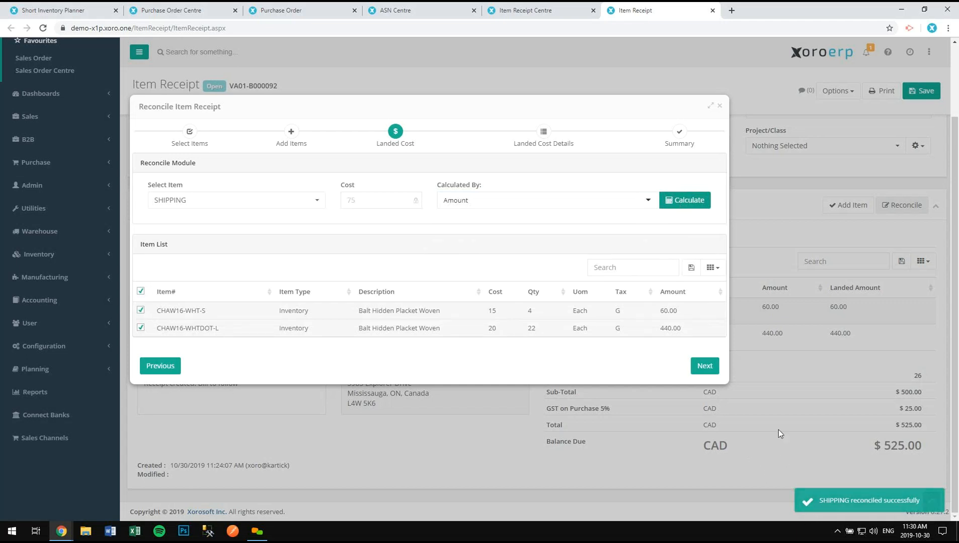
left_click(705, 366)
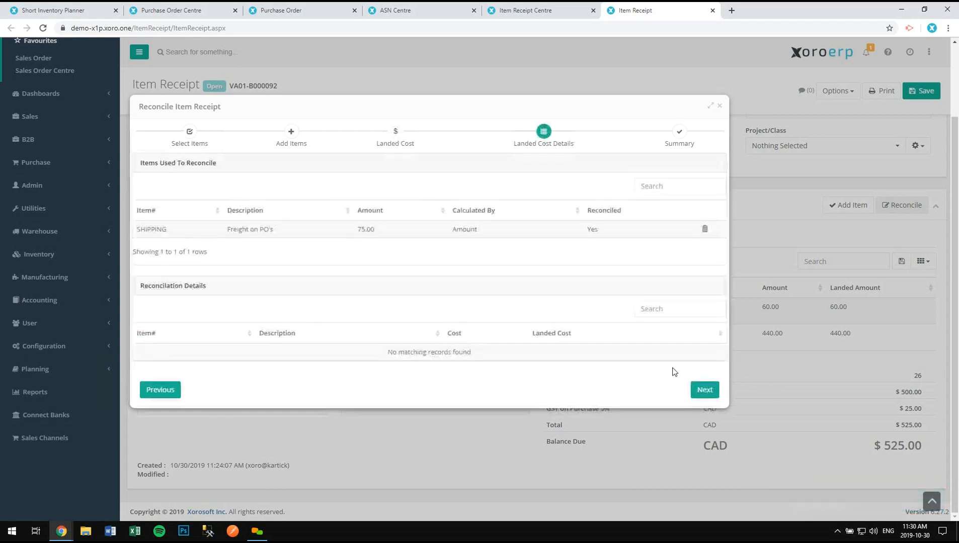
Step: Review the SHIPPING reconciliation details, exclude the reconciled items from the vendor bill and finish the reconciliation
left_click(429, 232)
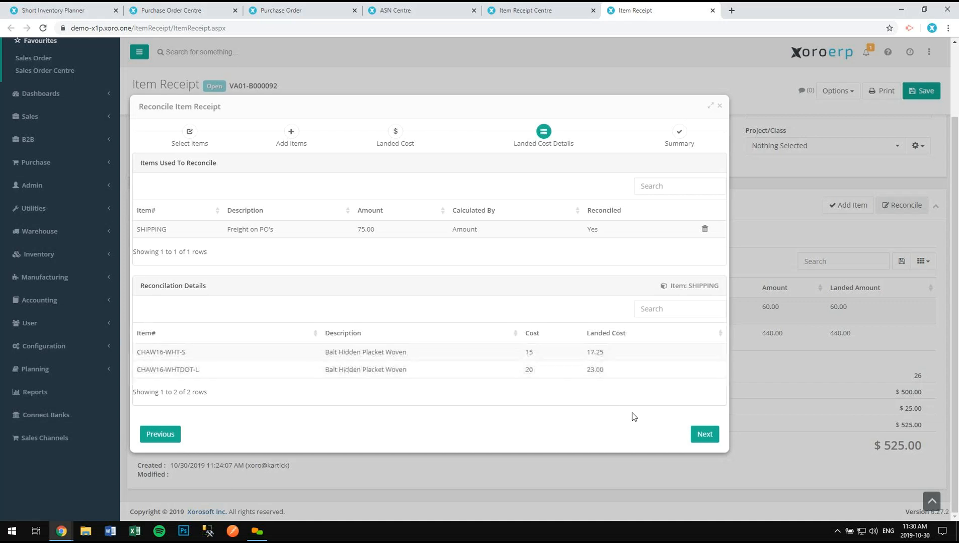
left_click(705, 434)
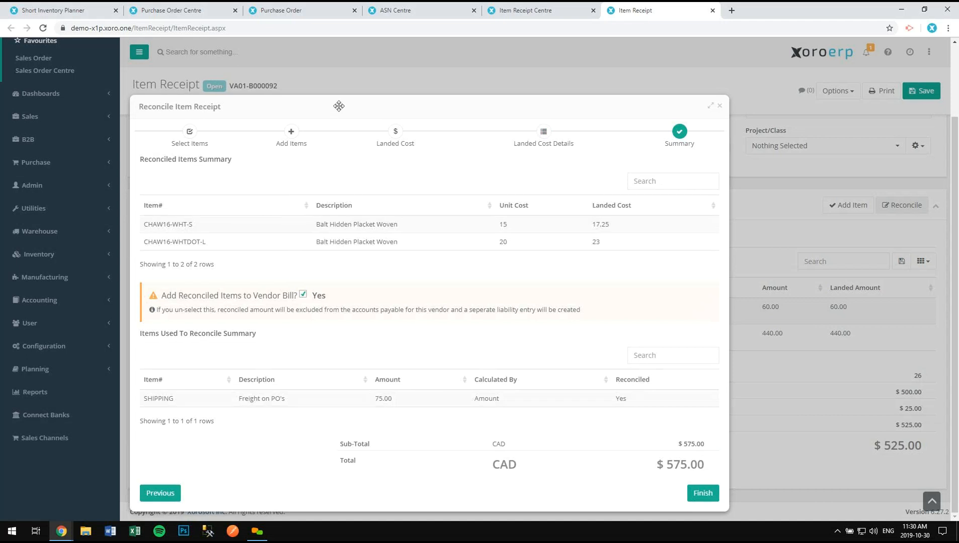
left_click_drag(335, 106, 378, 77)
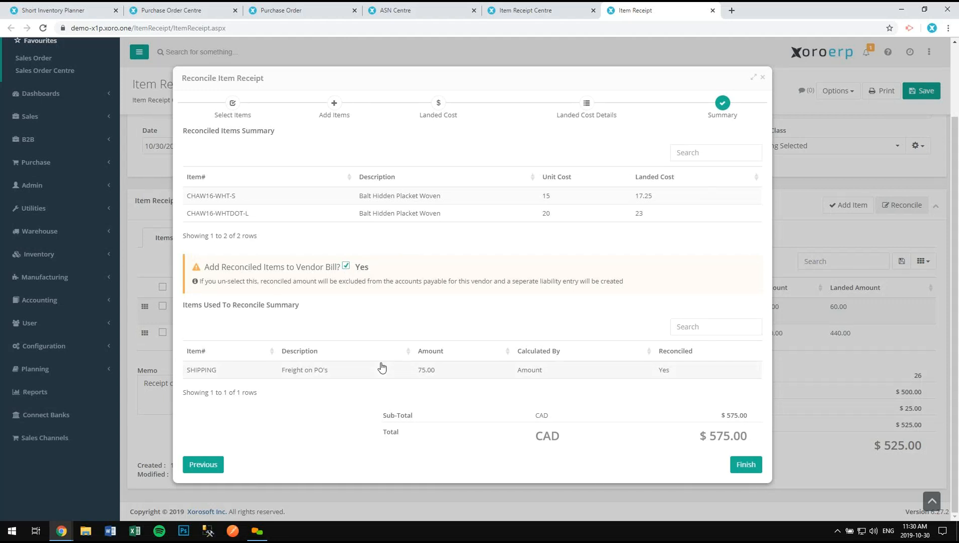
left_click(345, 265)
left_click(739, 464)
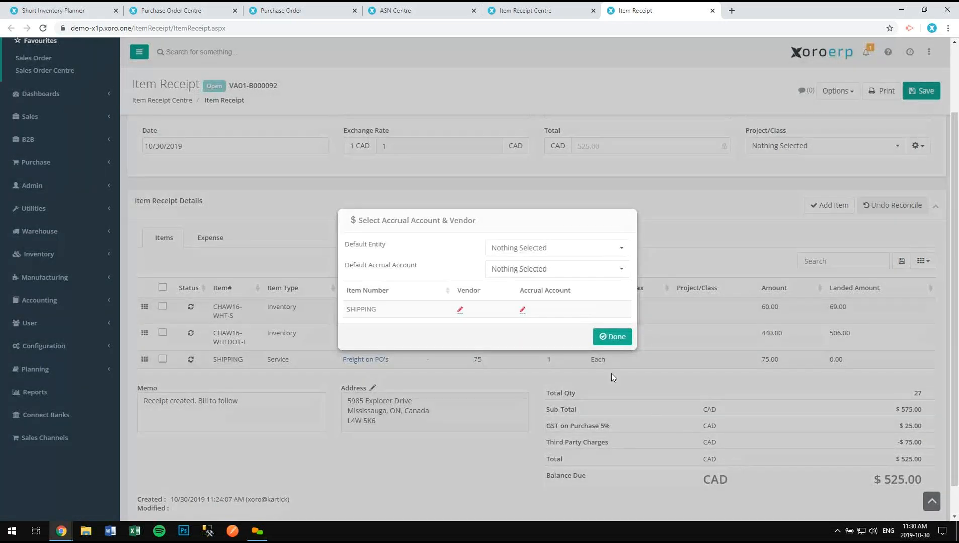
Step: Assign the vendor Canada Post and the accrual account Shipping Accrual to the SHIPPING item
left_click(461, 310)
left_click(462, 289)
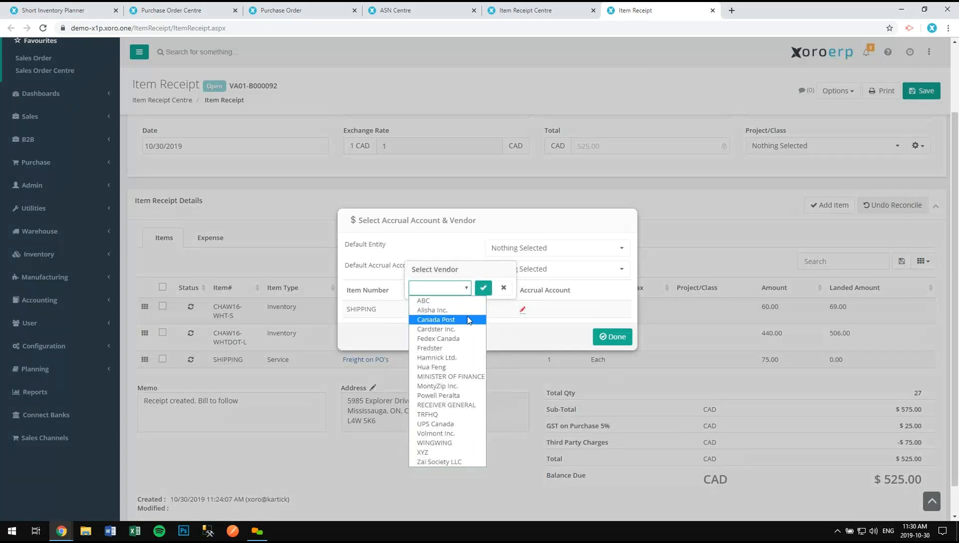
left_click(467, 319)
left_click(483, 288)
left_click(535, 311)
left_click(531, 293)
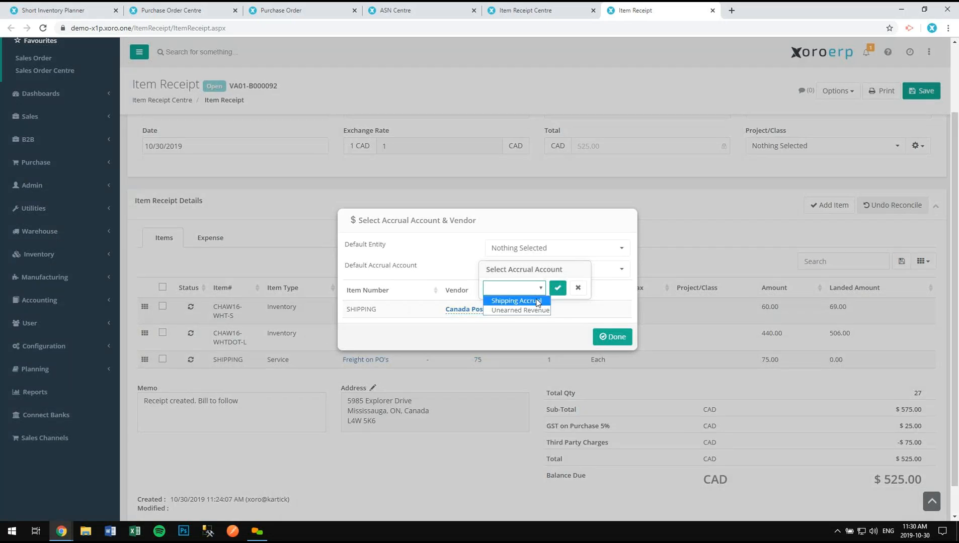
left_click(516, 301)
left_click(558, 288)
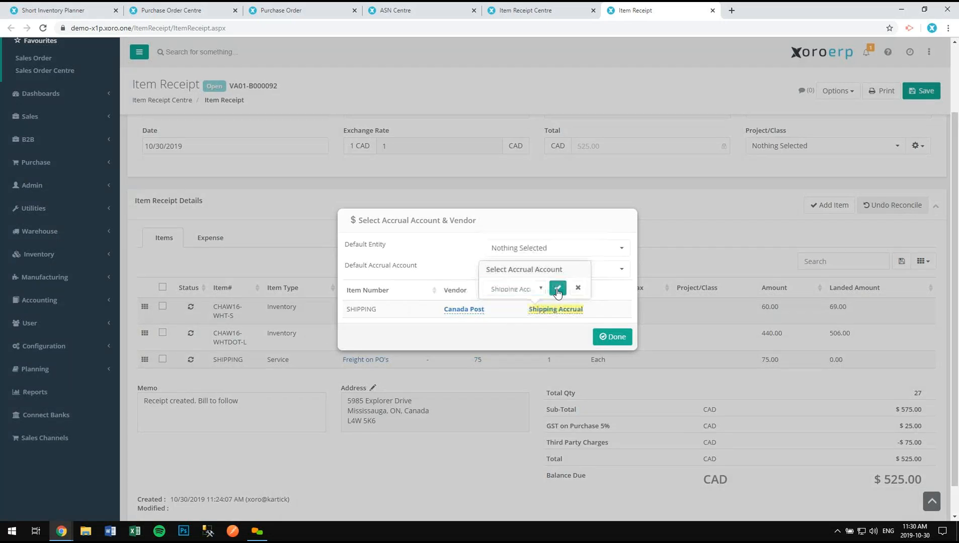
left_click(622, 342)
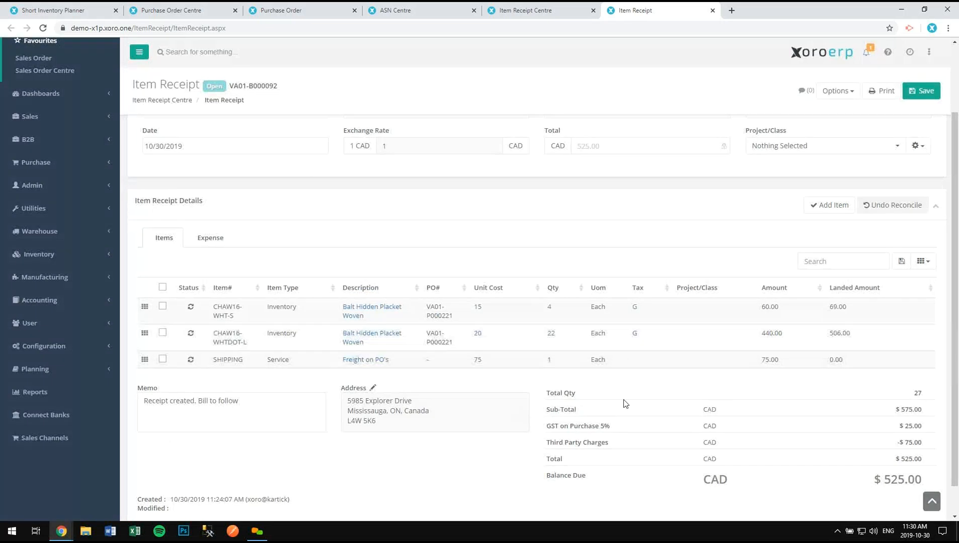
Step: Save the reconciled item receipt and confirm the update
scroll(854, 272, "down", 1)
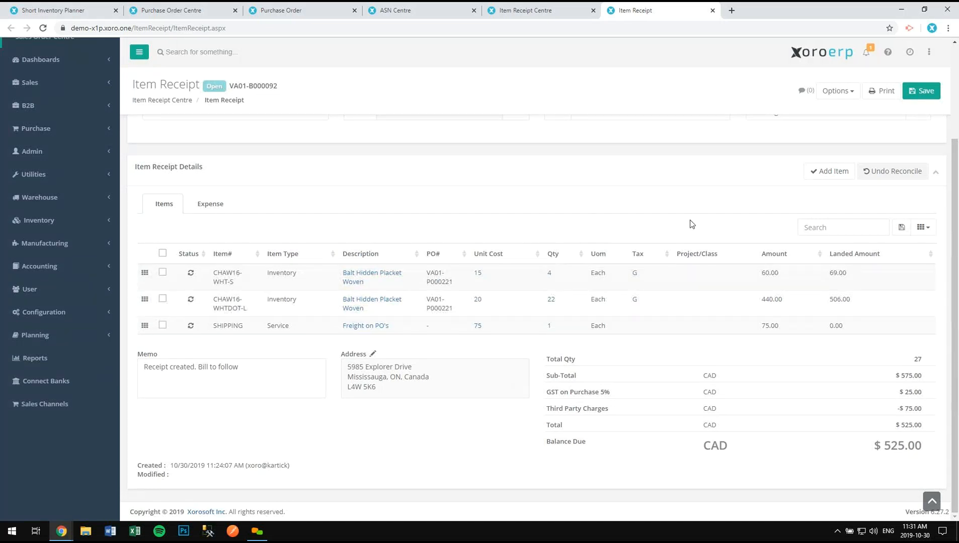
left_click(914, 97)
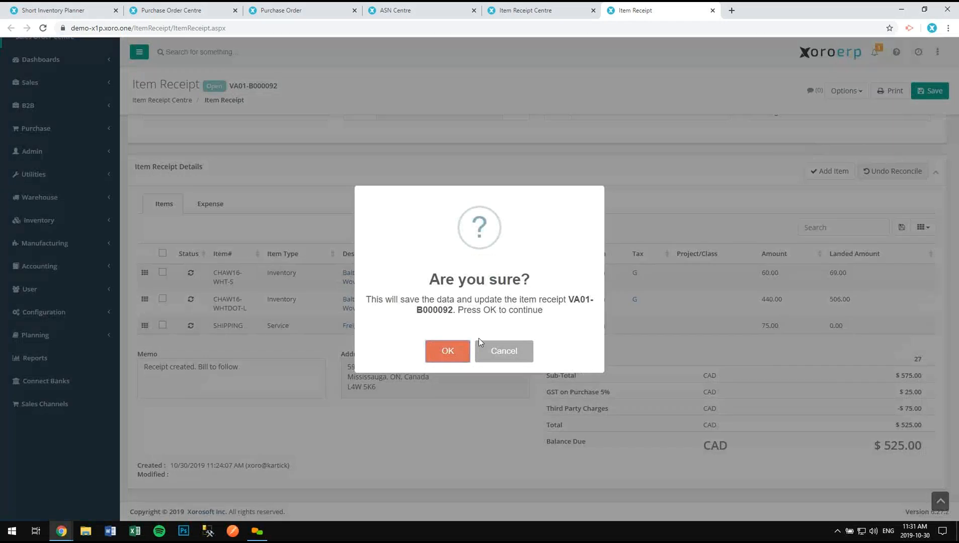
left_click(450, 358)
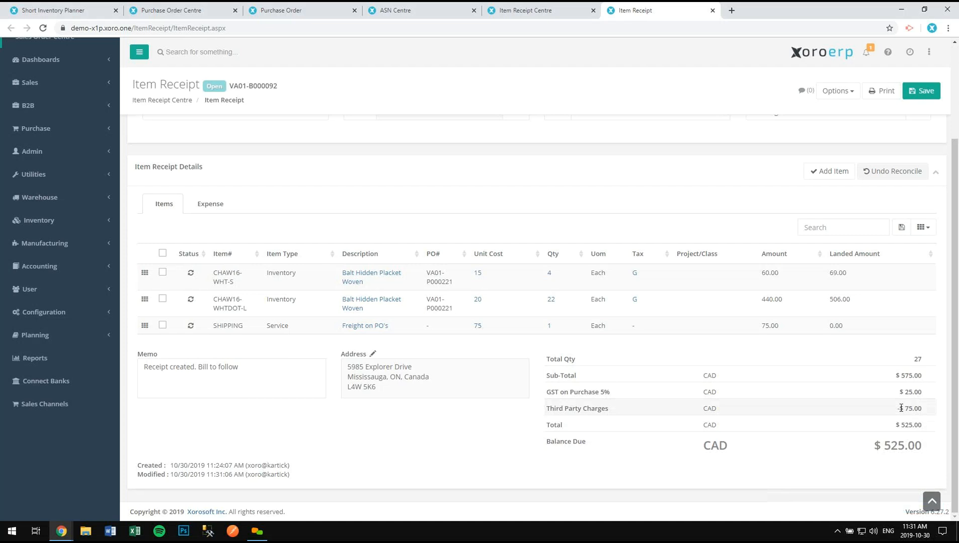
Step: Check the item receipt's third-party charges and balance due, and return to the purchase order
left_click_drag(900, 408, 924, 409)
left_click_drag(910, 447, 891, 446)
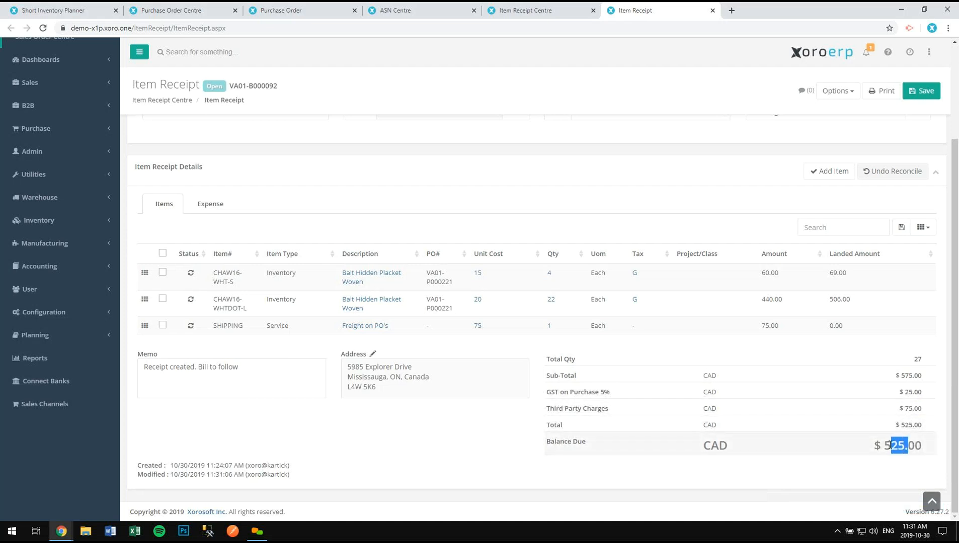
left_click(839, 344)
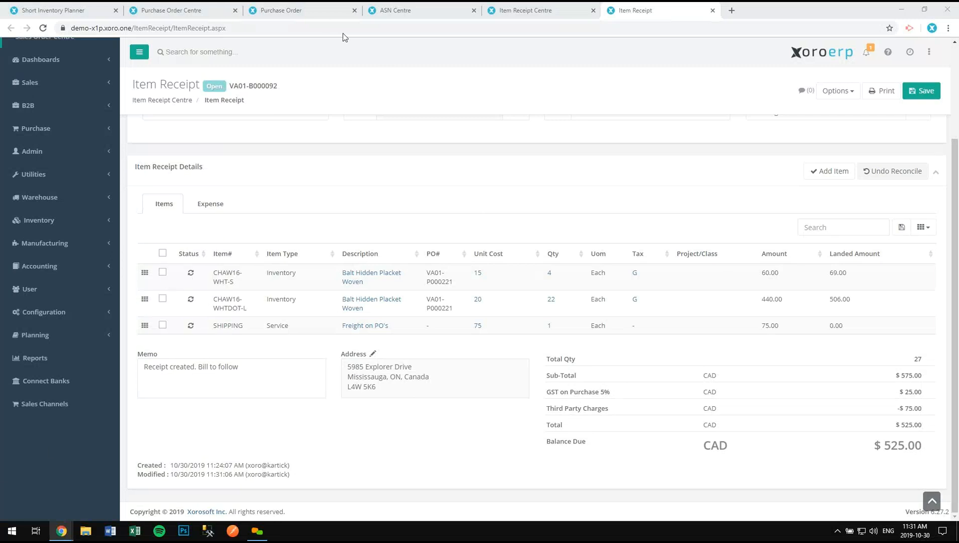
left_click(321, 15)
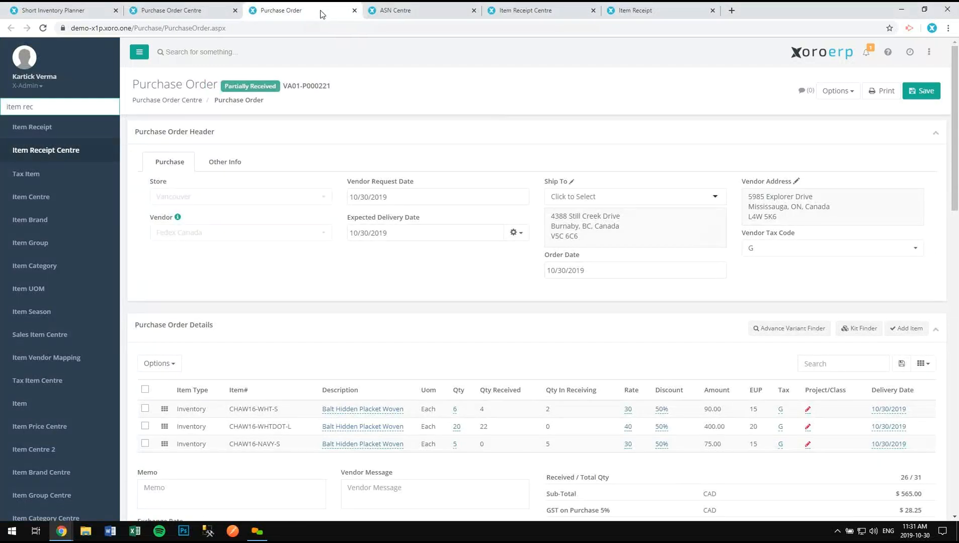
Step: Close the browser tabs opened after the purchase order and start recording a vendor prepayment for that order
right_click(321, 14)
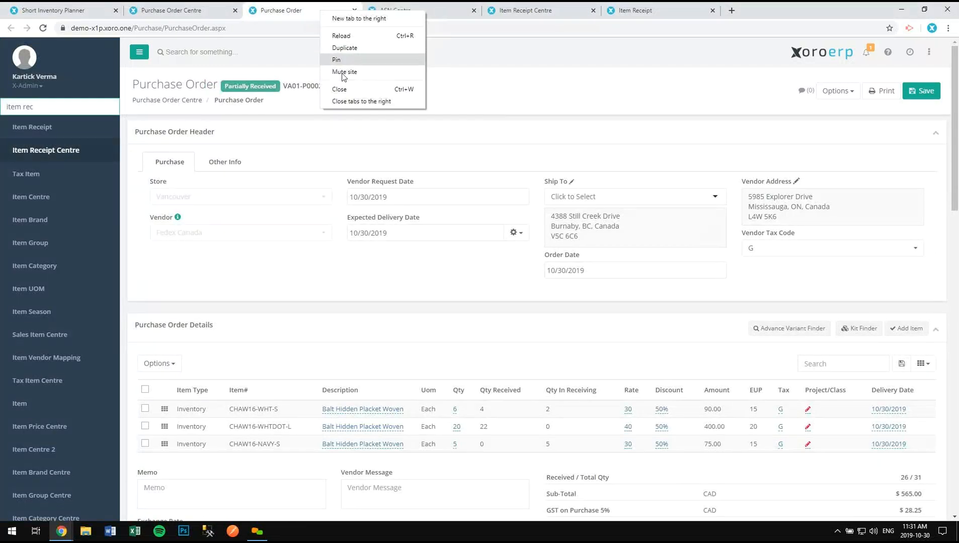
left_click(352, 101)
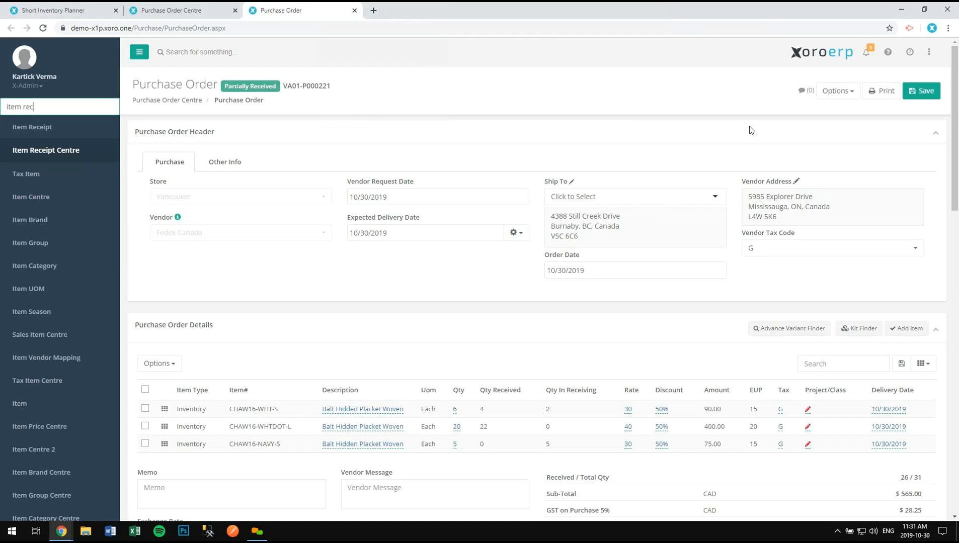
left_click(837, 91)
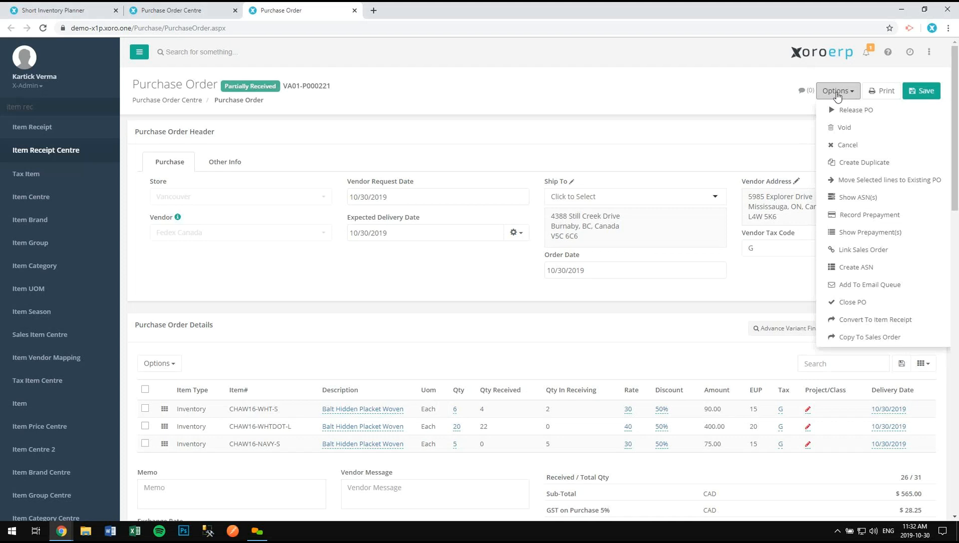
left_click(870, 215)
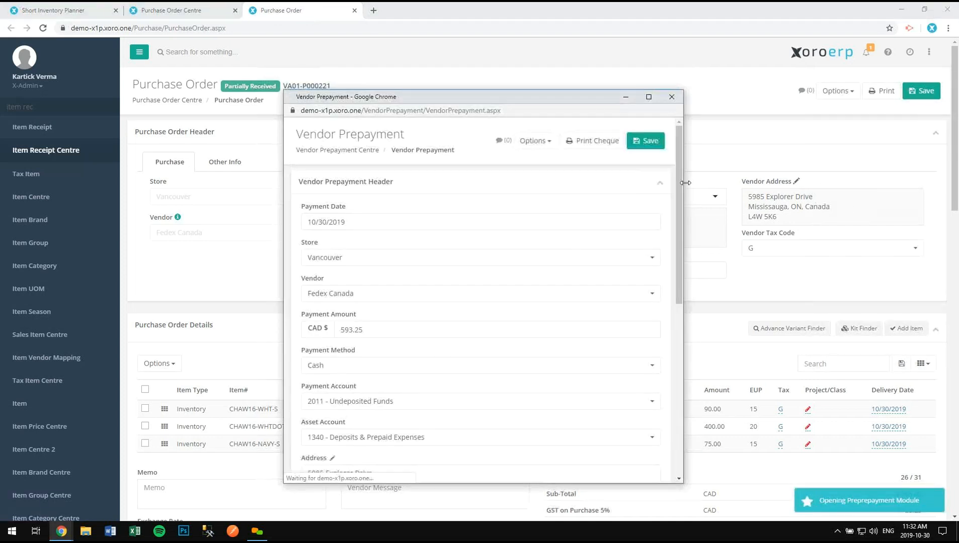
left_click_drag(685, 182, 807, 186)
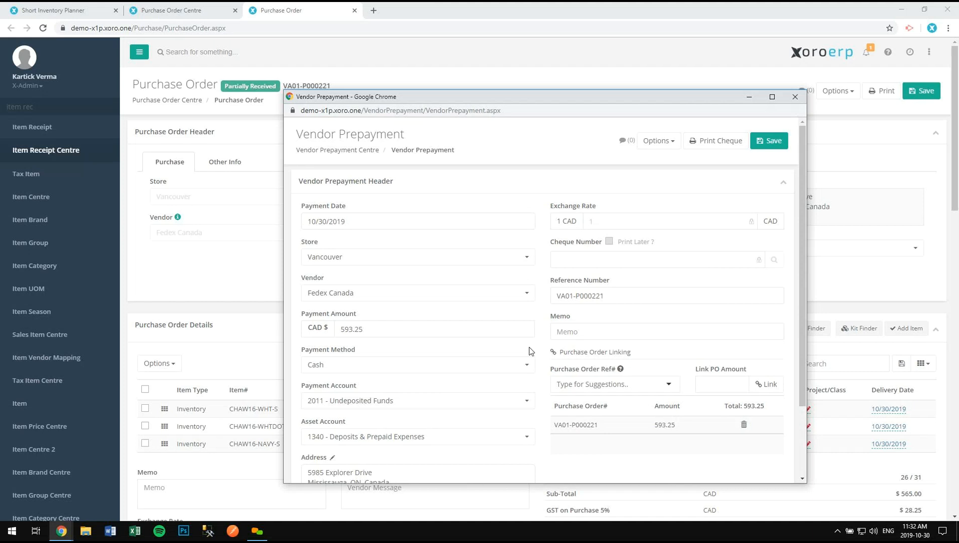
Step: Set the prepayment's payment amount to 250 and delete its existing purchase order link
scroll(529, 351, "down", 2)
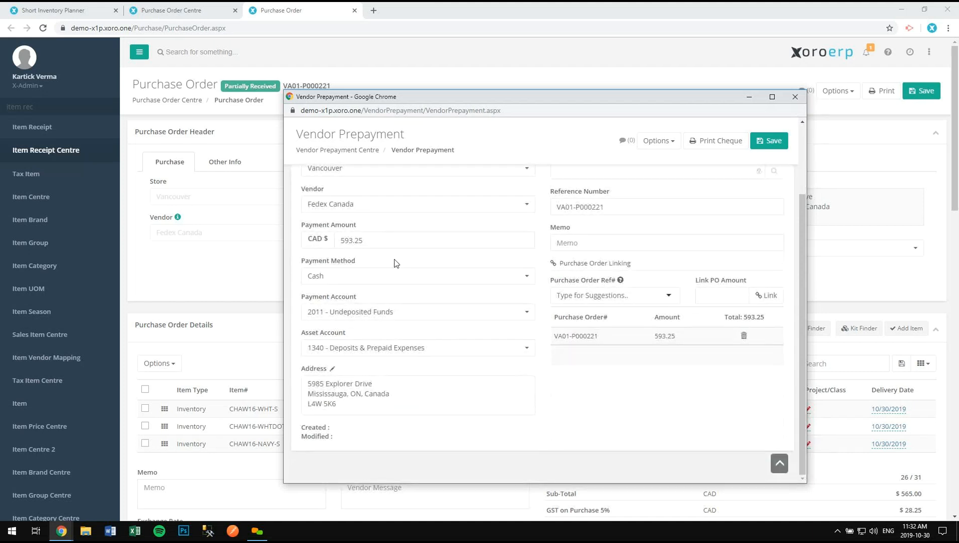
left_click_drag(378, 244, 319, 247)
type("250")
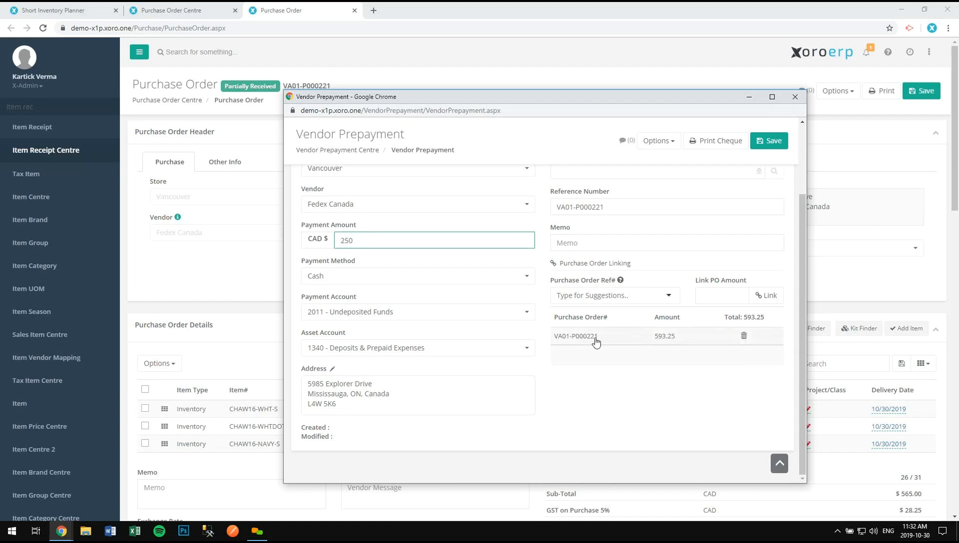
left_click(744, 336)
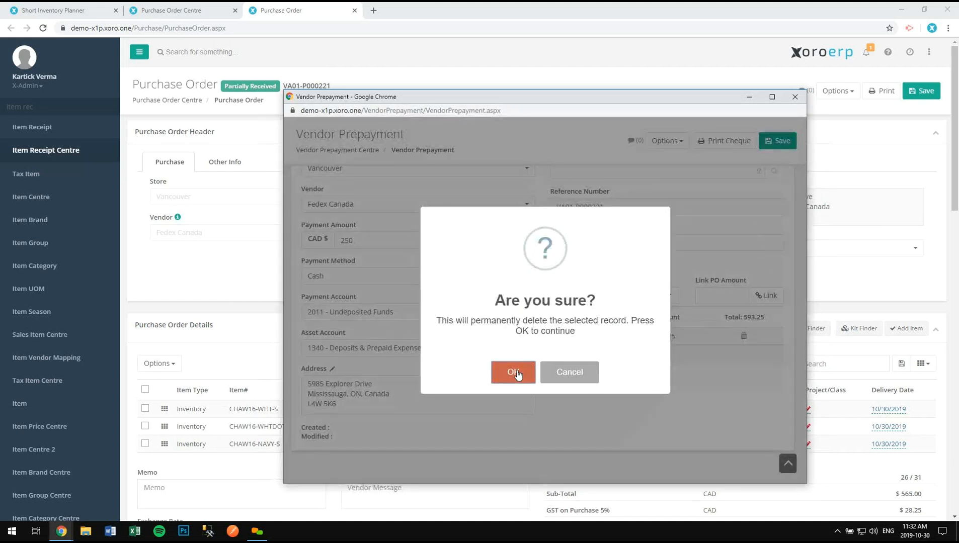
left_click(514, 373)
Step: Link the same purchase order to the prepayment again with a linked amount of 250
left_click(582, 297)
type("221")
left_click(591, 317)
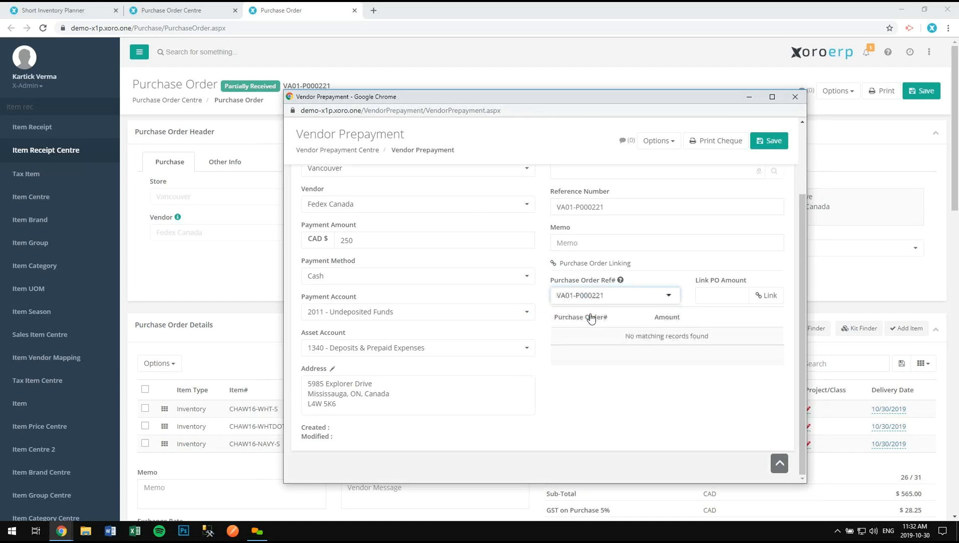
key("Tab")
type("250")
left_click(765, 296)
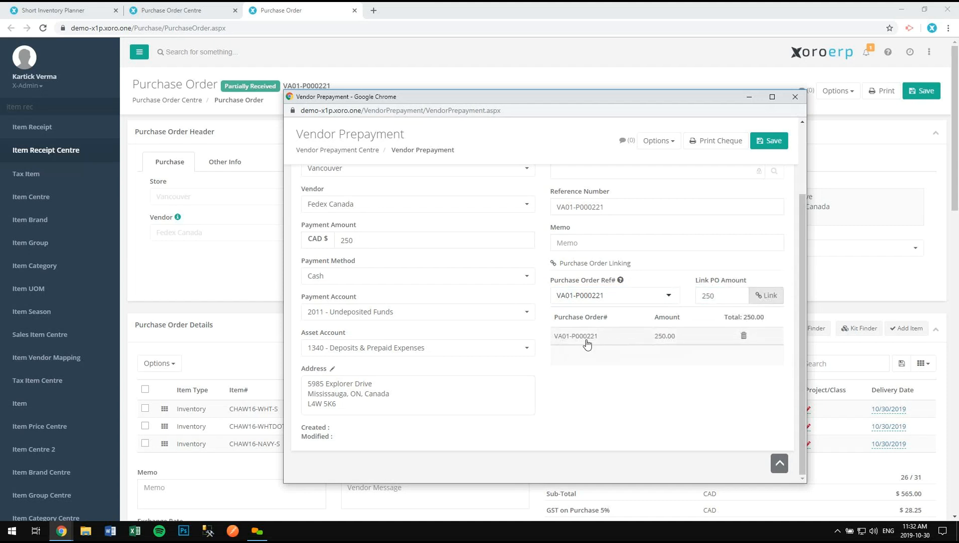
Step: Save and confirm the vendor prepayment, close its window and check the prepayment in the purchase order totals
left_click(762, 141)
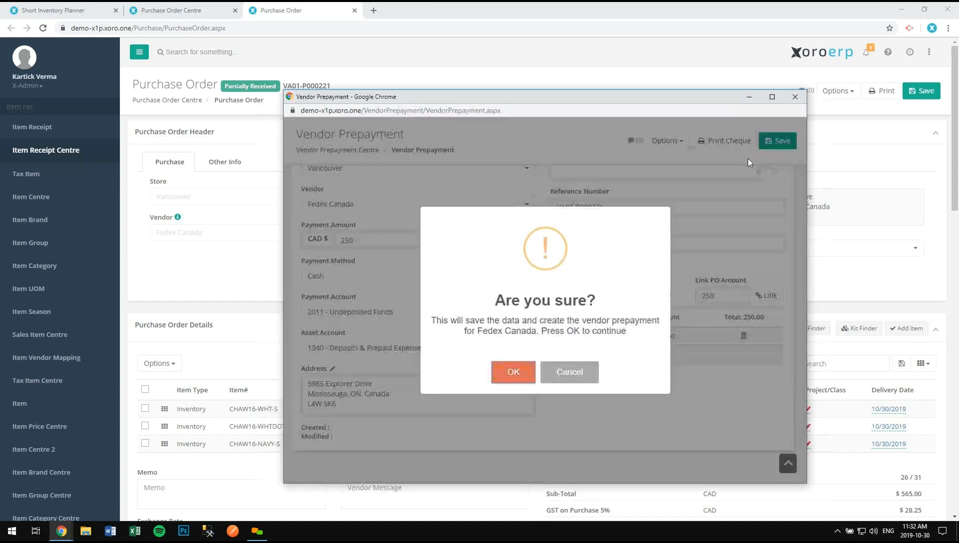
left_click(523, 375)
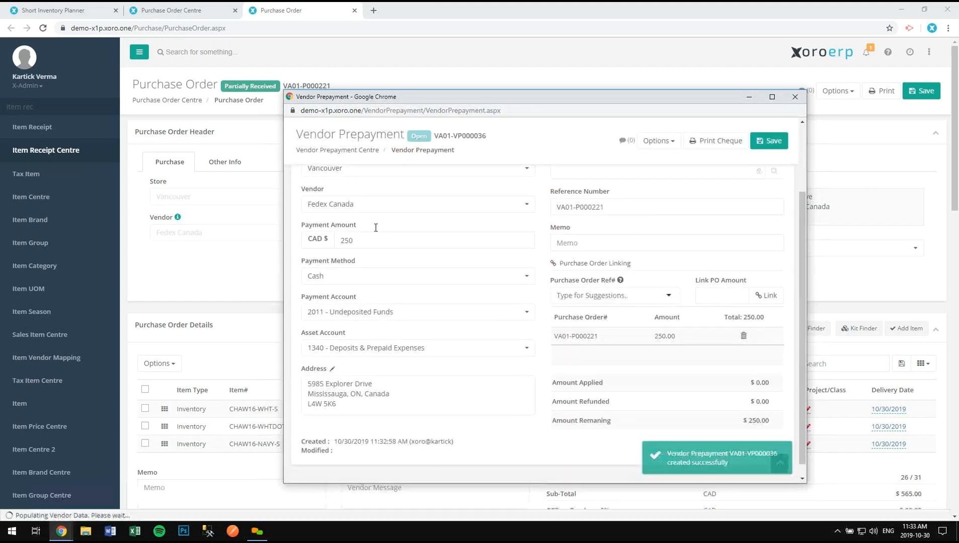
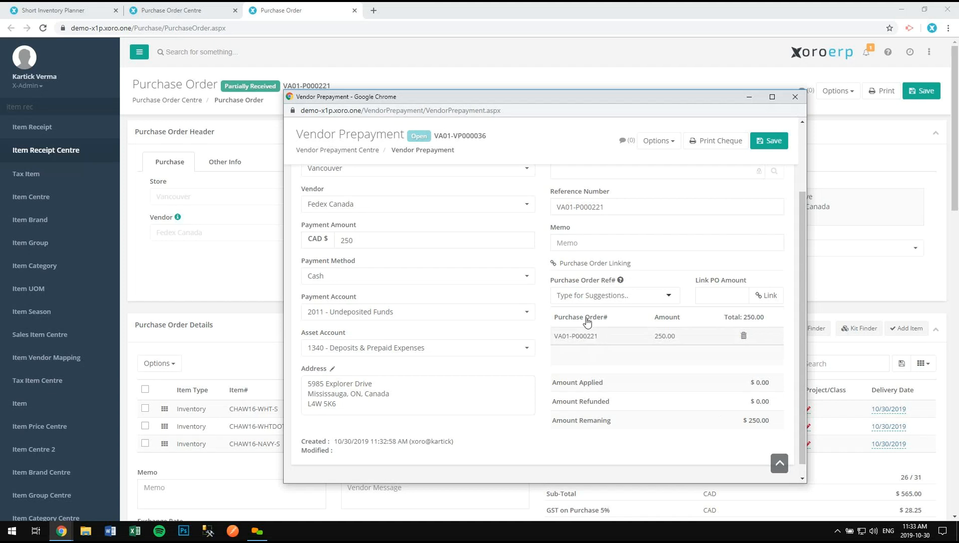
scroll(661, 316, "down", 1)
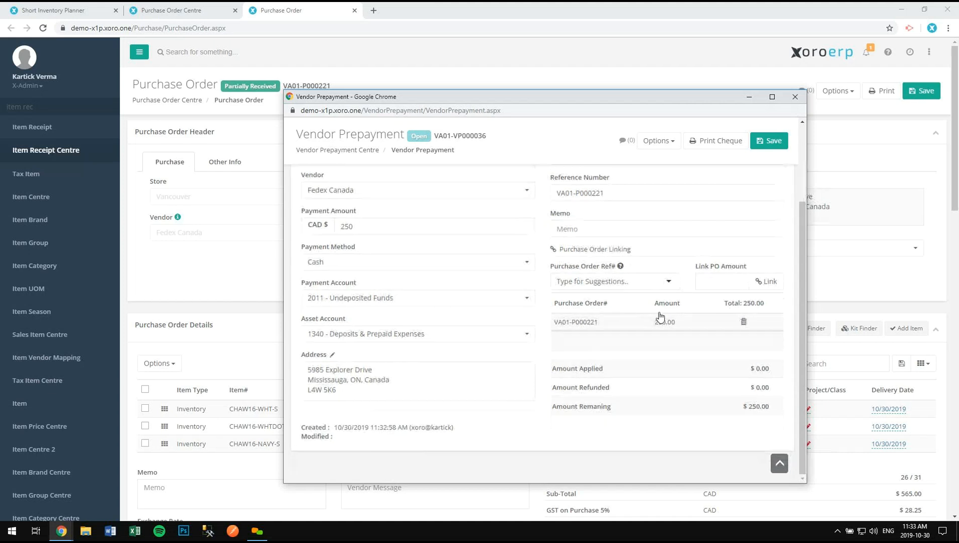
left_click(795, 98)
scroll(793, 337, "down", 4)
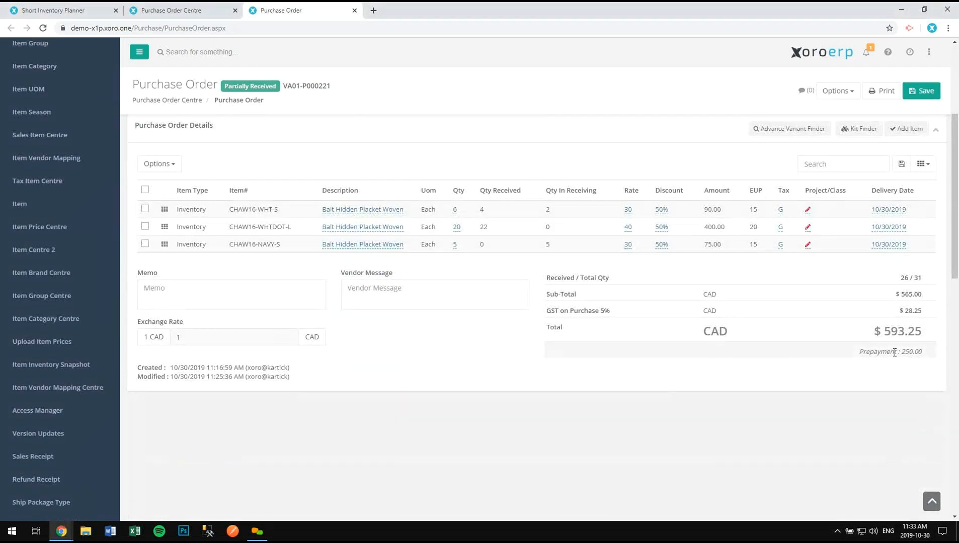
Step: Show the Prepaid Amount column in the Purchase Order Centre list and refresh the orders
left_click(190, 6)
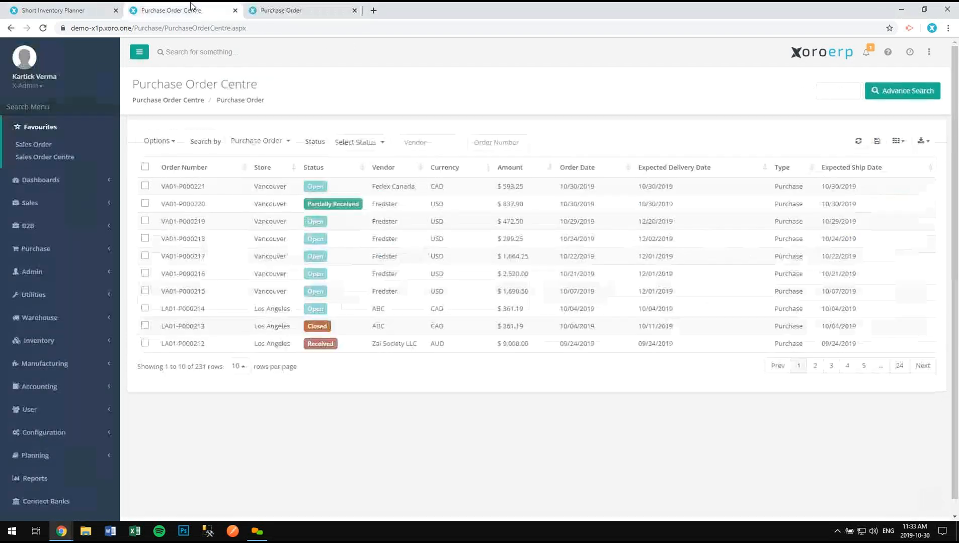
left_click(898, 141)
type("pre")
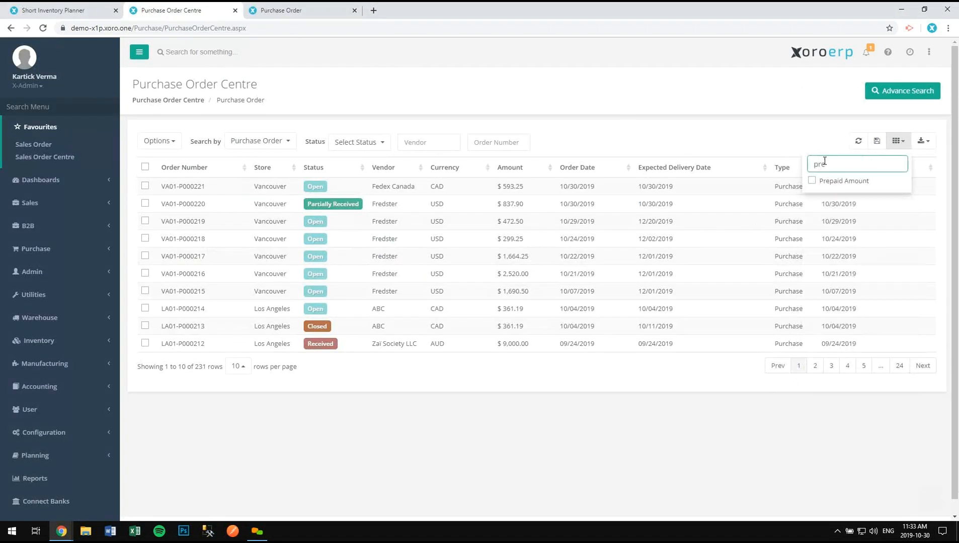
left_click(827, 181)
left_click(859, 141)
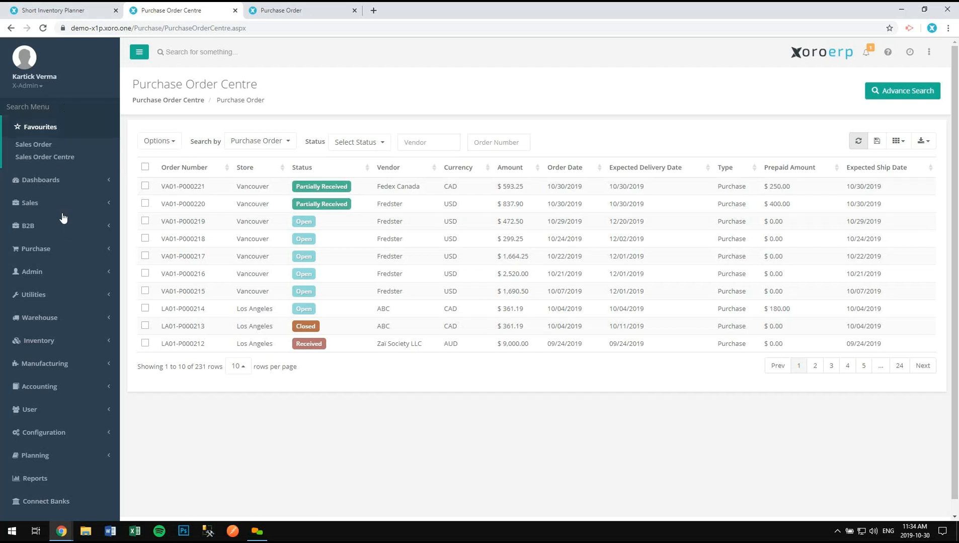
Step: Start a new vendor credit for the vendor Canada Post and close the purchase order tab
left_click(68, 248)
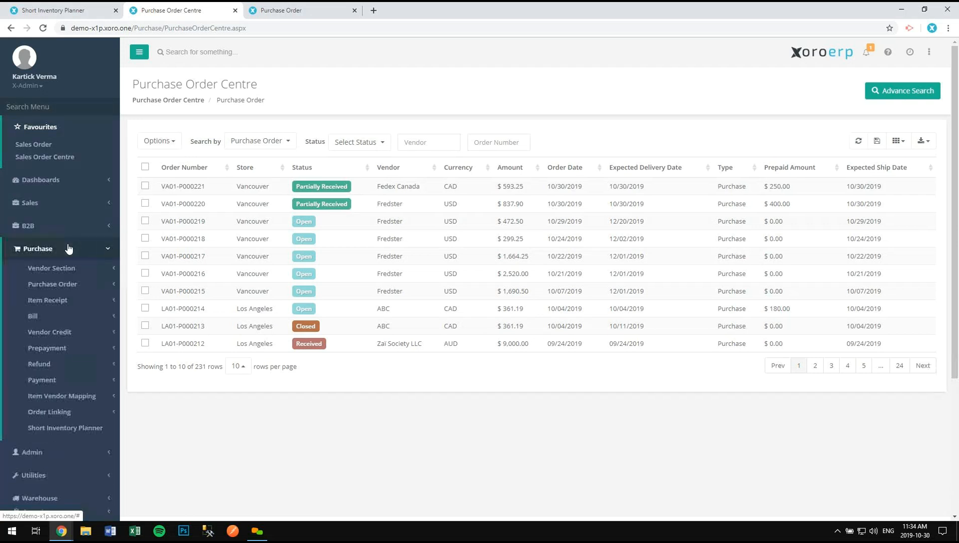
left_click(83, 337)
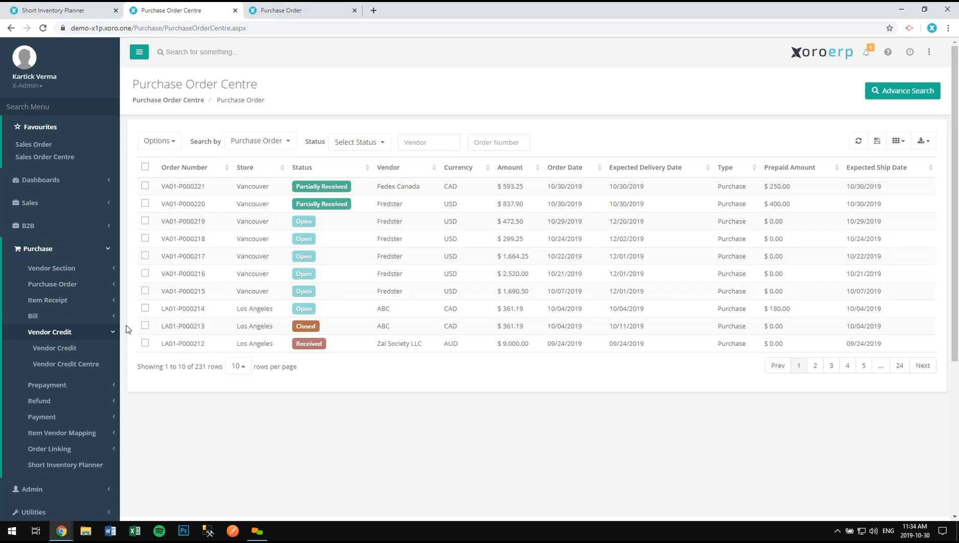
left_click(99, 354)
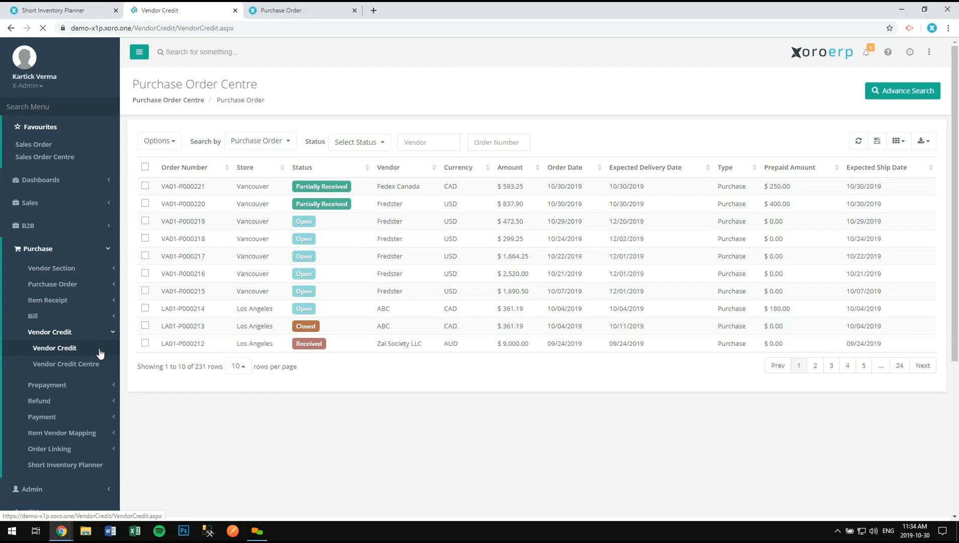
left_click(354, 10)
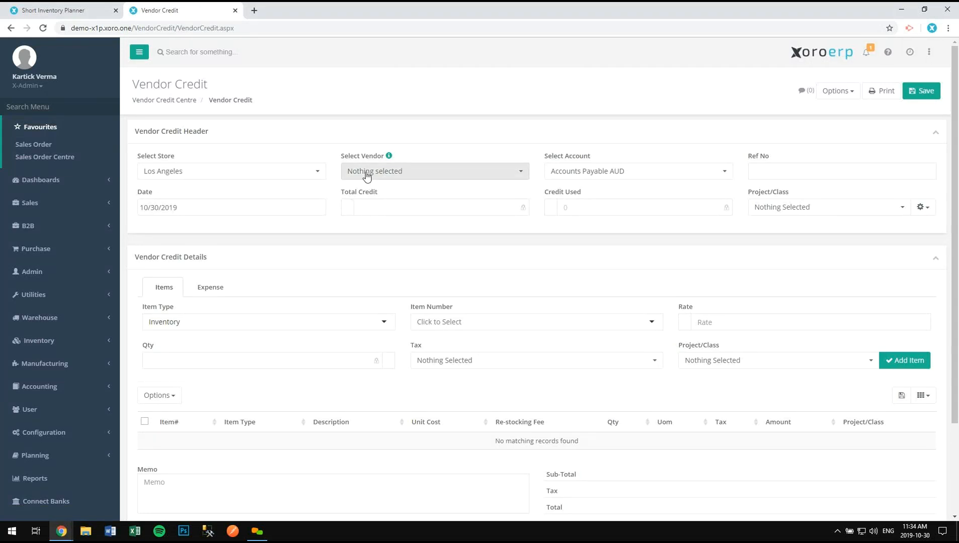
left_click(397, 173)
left_click(417, 266)
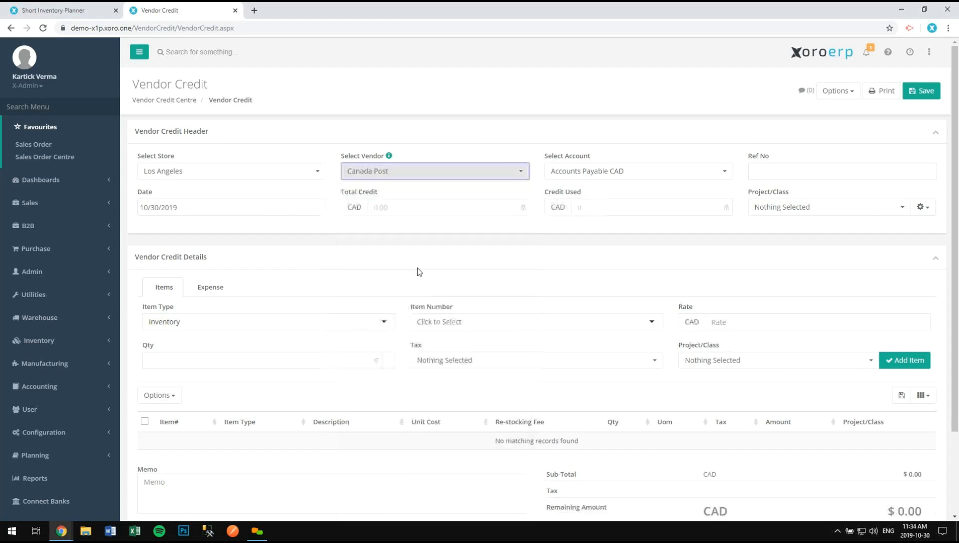
left_click(433, 325)
left_click(471, 347)
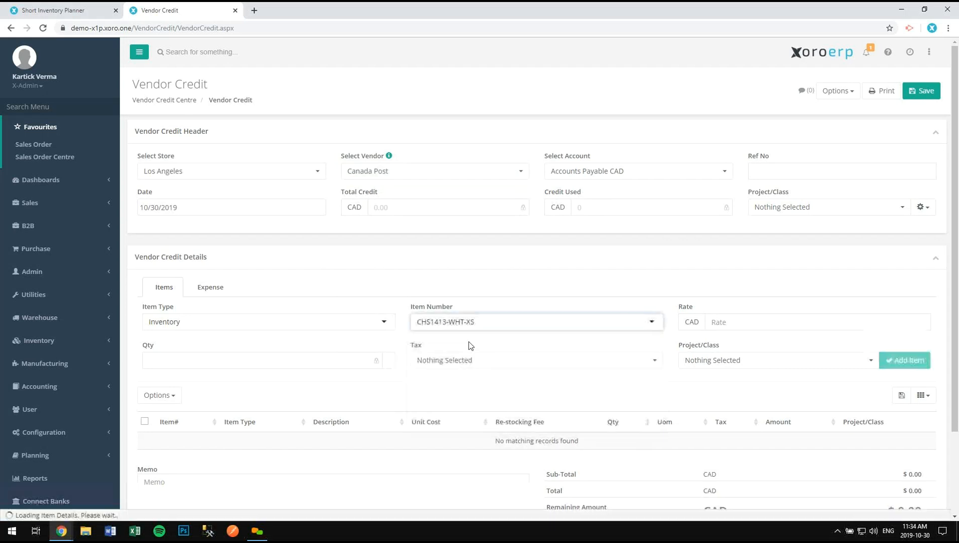
left_click(897, 363)
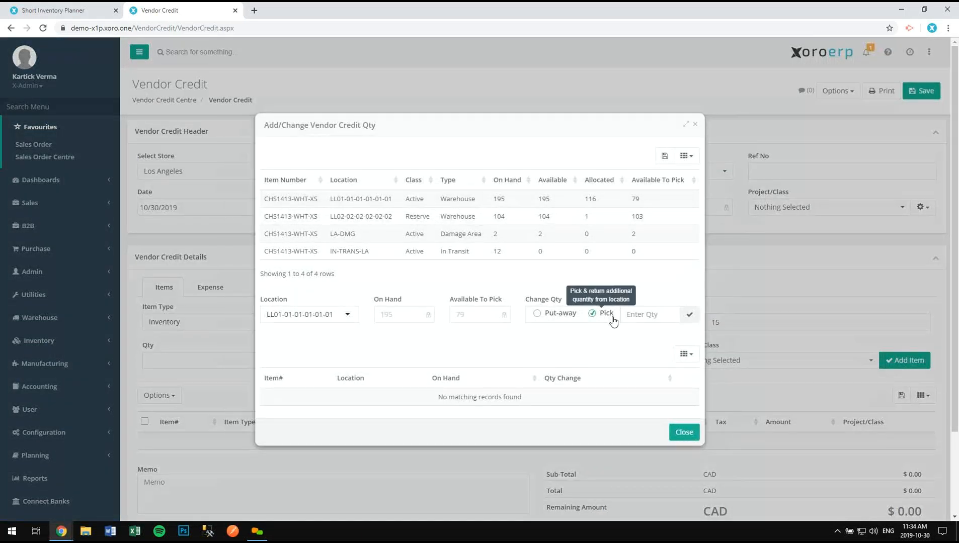
left_click(635, 315)
type("2")
left_click(690, 315)
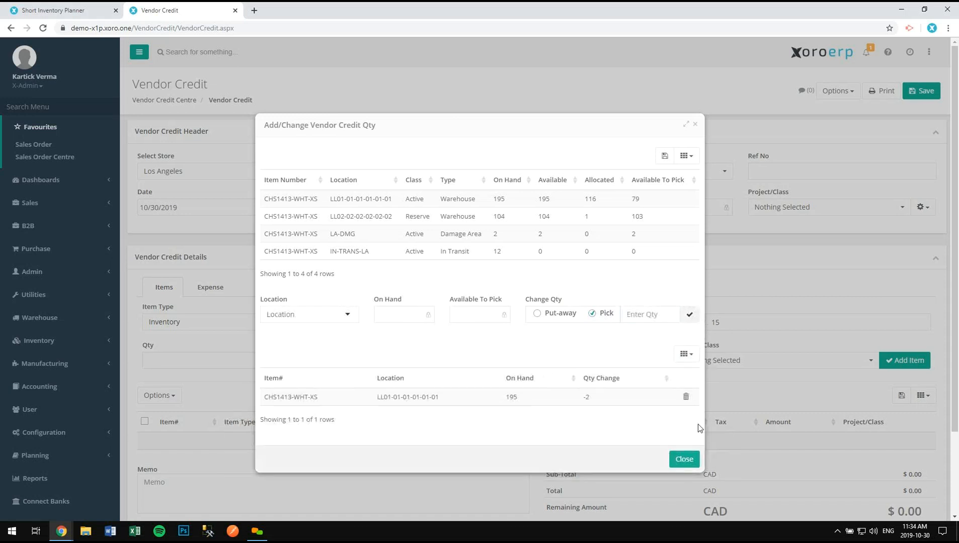
left_click(684, 460)
scroll(596, 431, "down", 2)
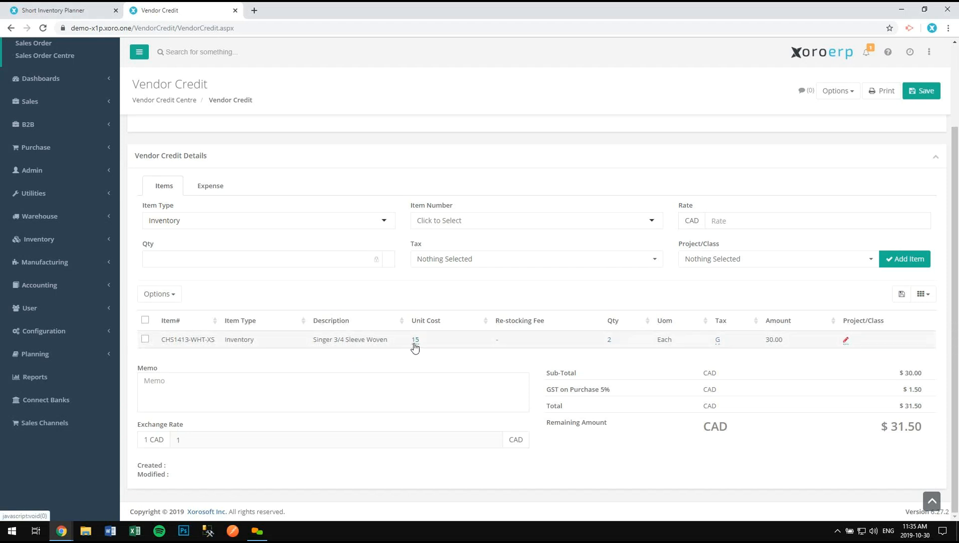
Step: Add an expense line to the vendor credit for the Equipment Lease account with an amount of 30
left_click(206, 188)
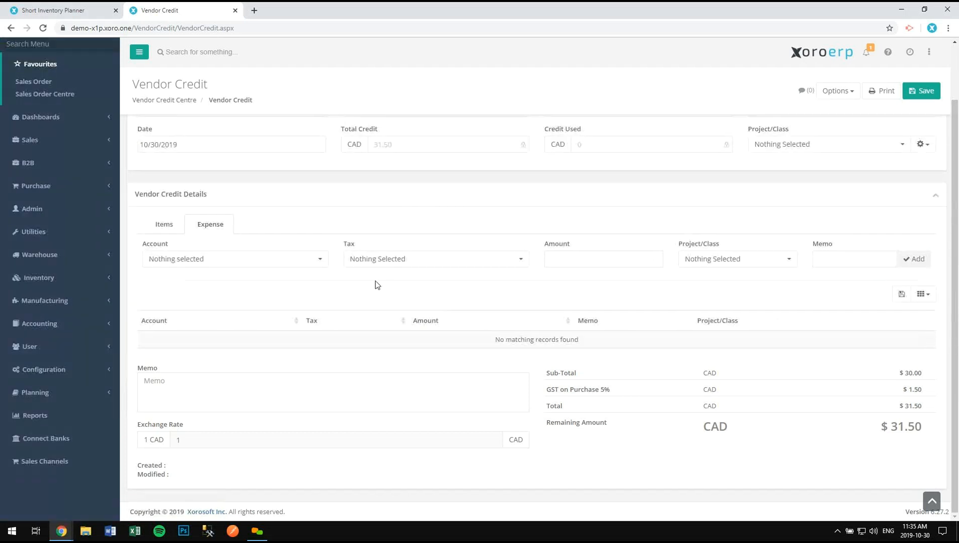
left_click(300, 266)
scroll(255, 395, "down", 3)
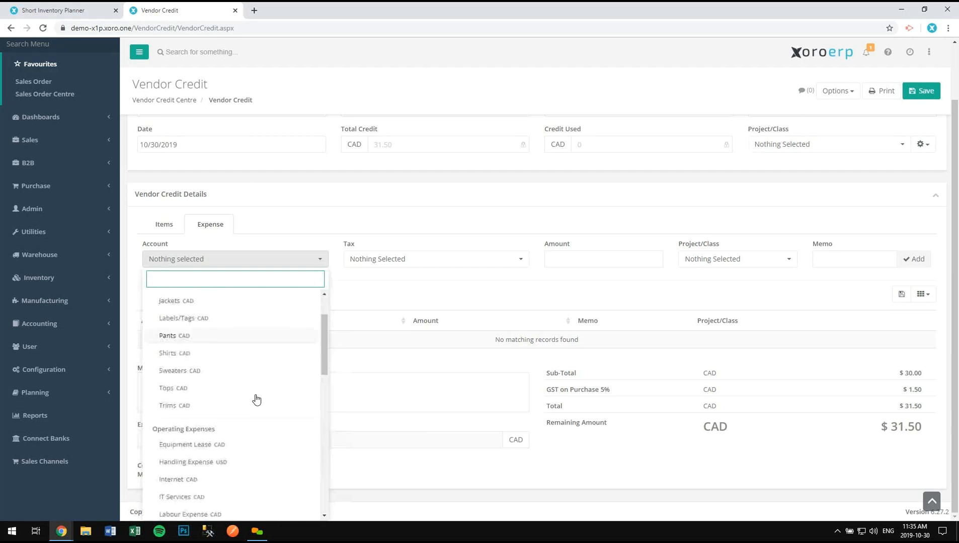
left_click(253, 409)
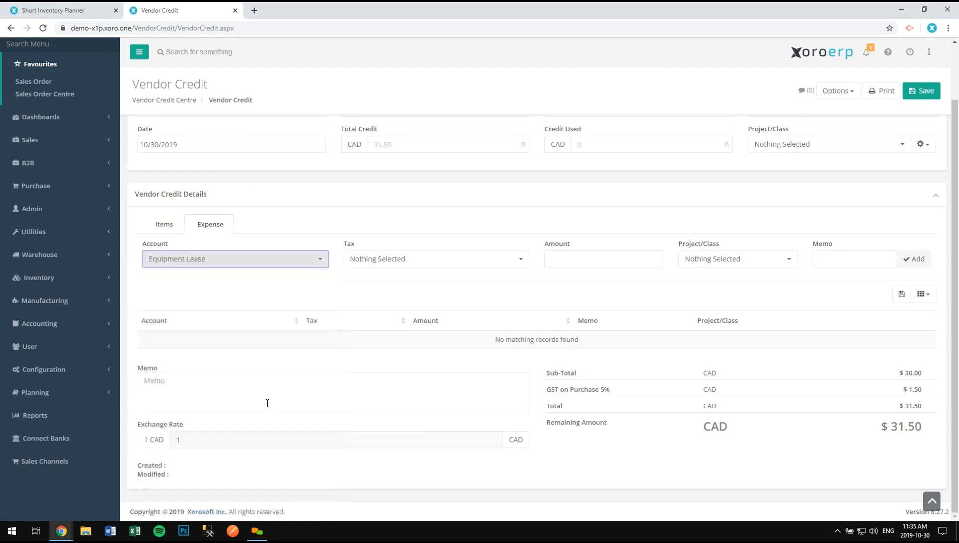
left_click(593, 260)
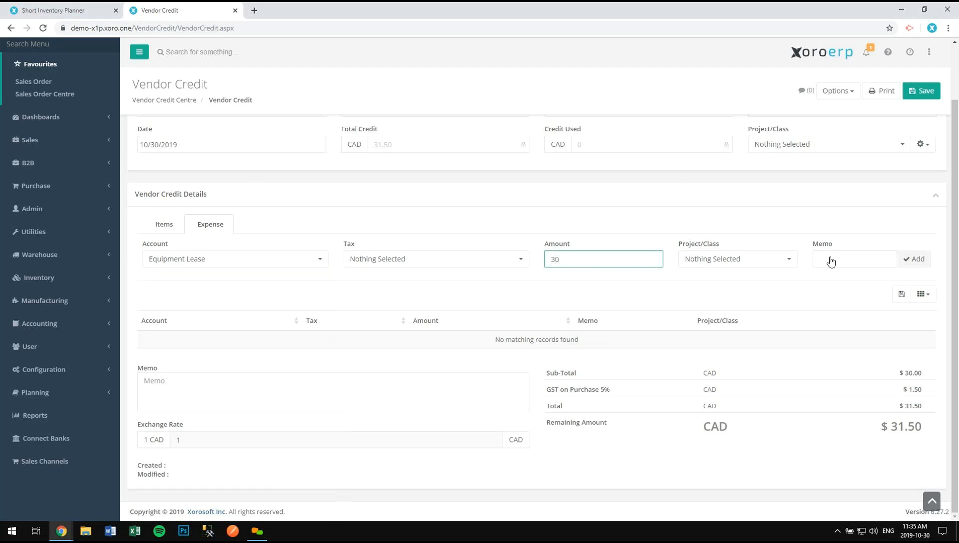
left_click(912, 263)
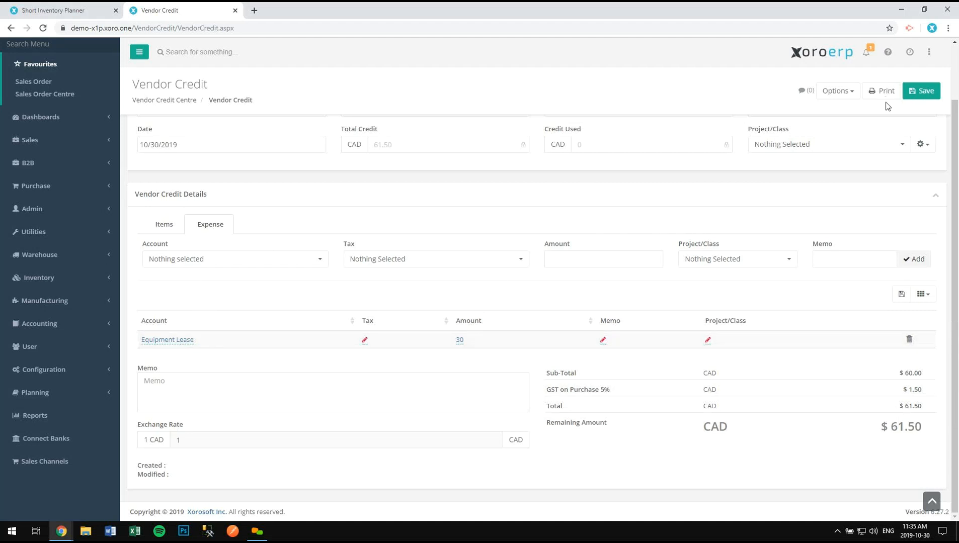
Step: Save the vendor credit, confirm its creation and review its header
left_click(922, 93)
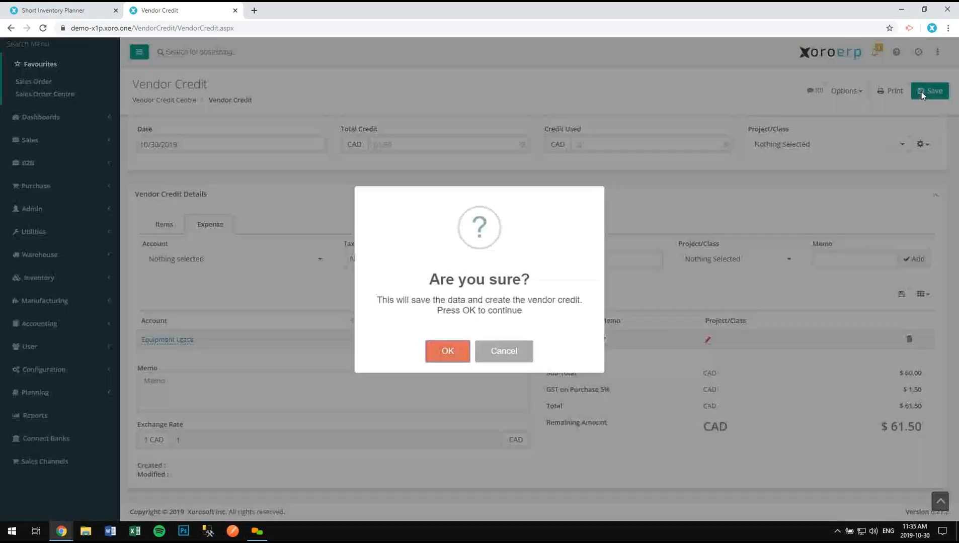
left_click(447, 351)
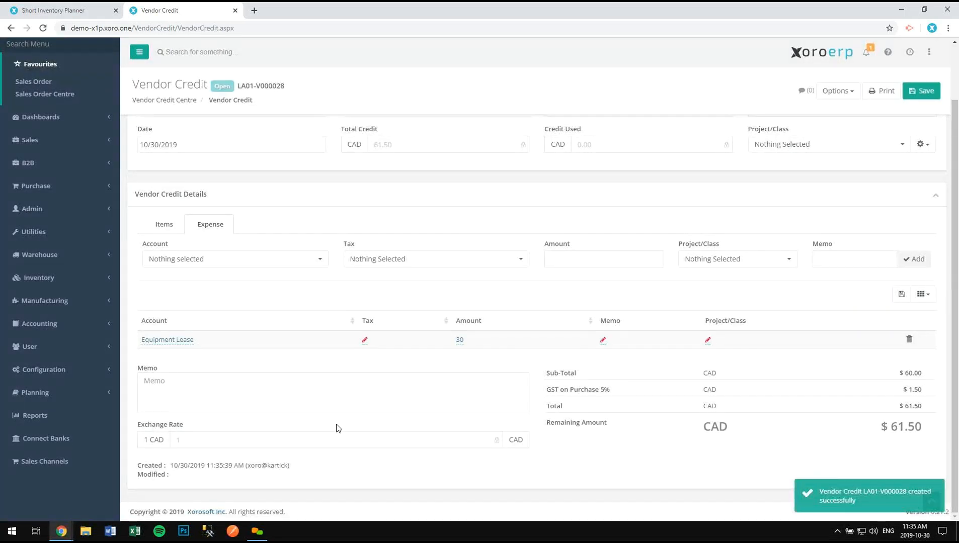
scroll(337, 427, "up", 2)
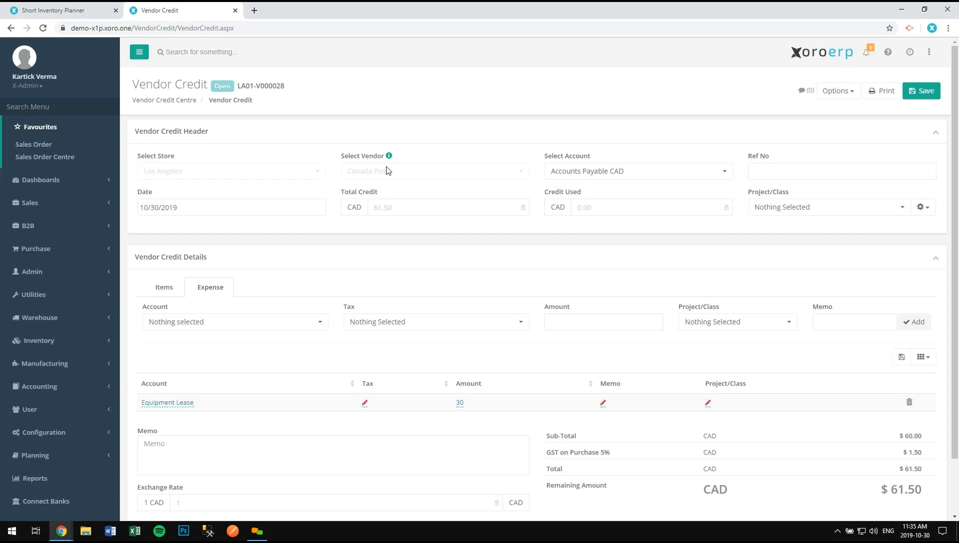
Step: Open the Vendor Info page and display the record of the vendor Canada Post
left_click(82, 104)
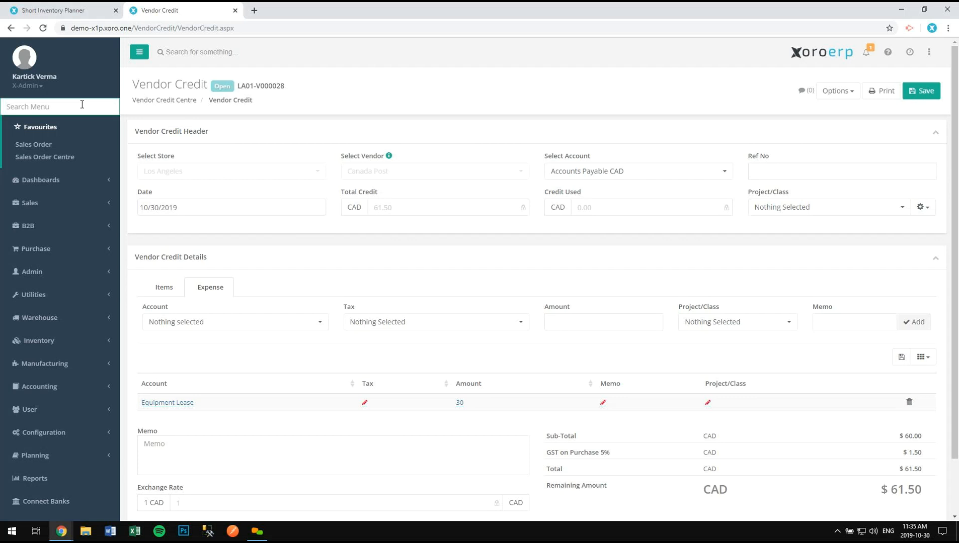
type("Info")
key("Down")
key("Down")
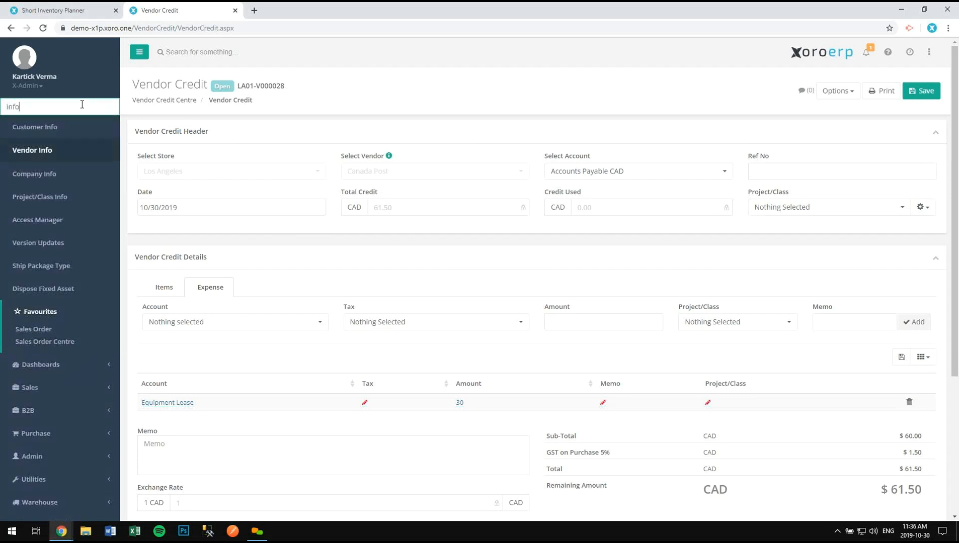
key("Return")
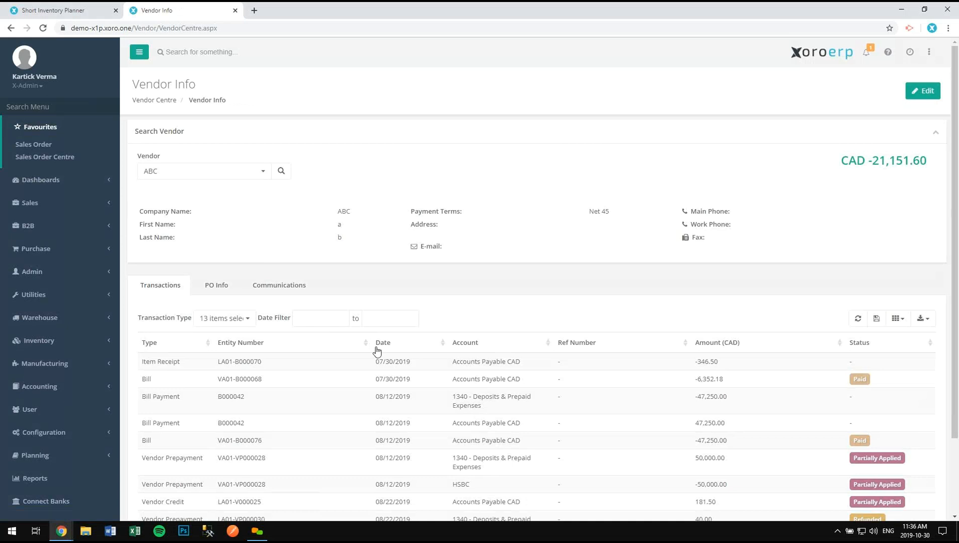
left_click(214, 175)
left_click(204, 248)
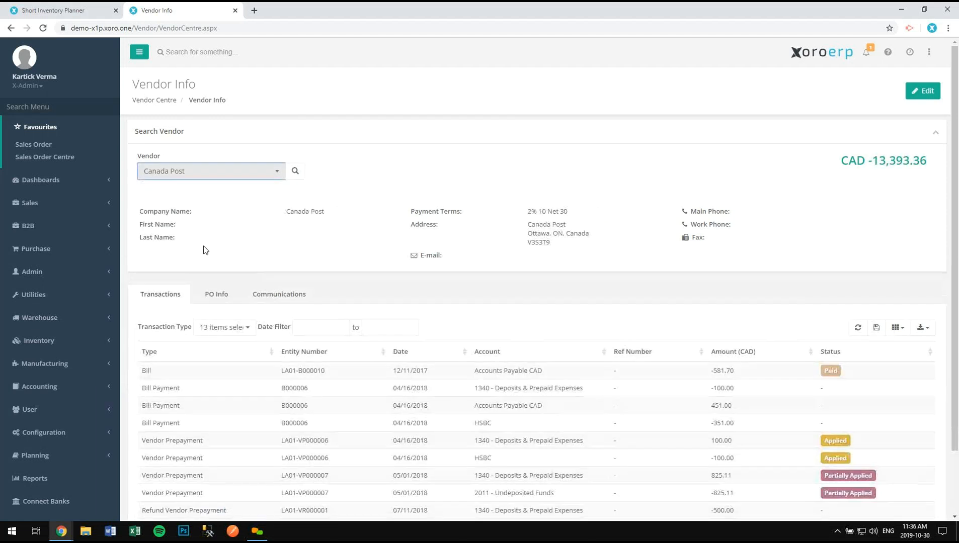
Step: Show more rows per page, filter Canada Post's transactions to bills only, and view the details of bill LA01-B000010
scroll(235, 410, "down", 2)
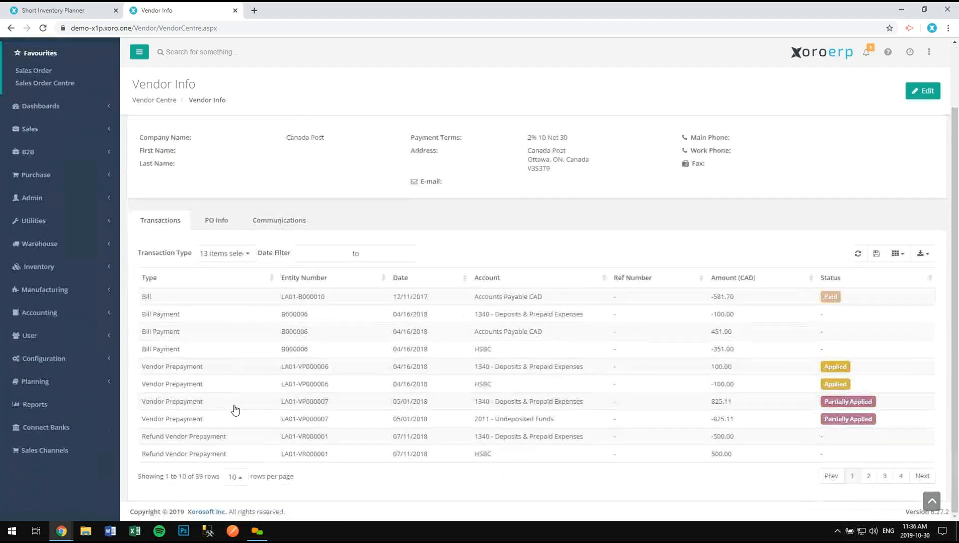
left_click(234, 477)
left_click(253, 442)
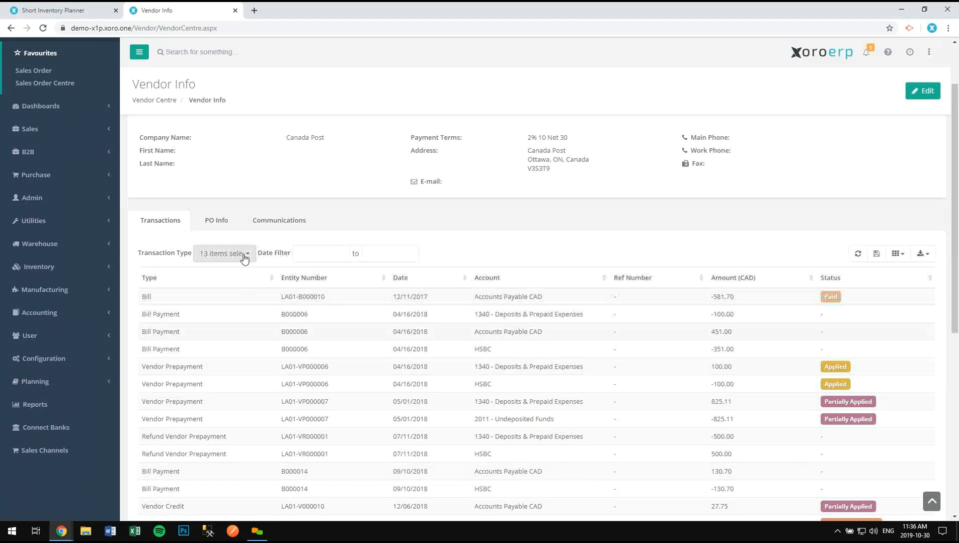
left_click(241, 254)
left_click(283, 298)
left_click(279, 310)
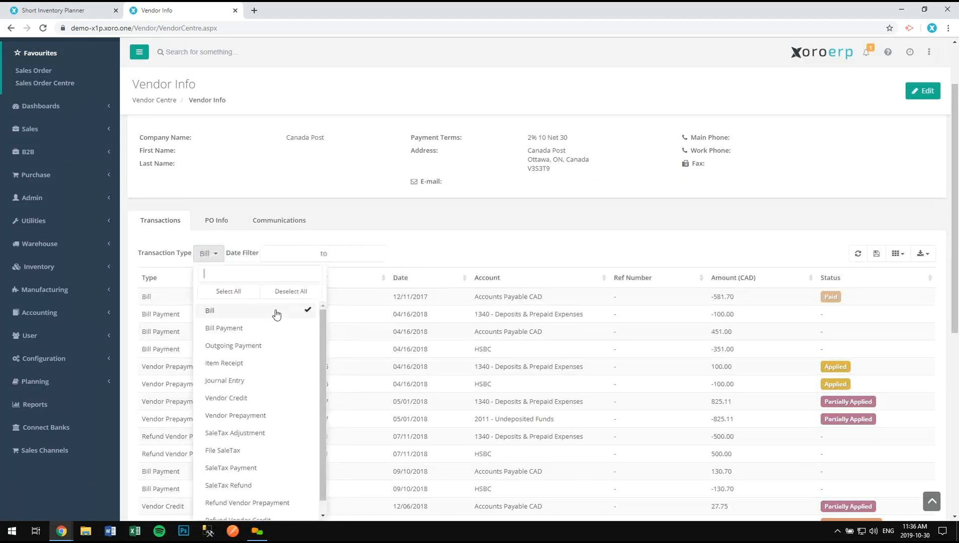
left_click(857, 254)
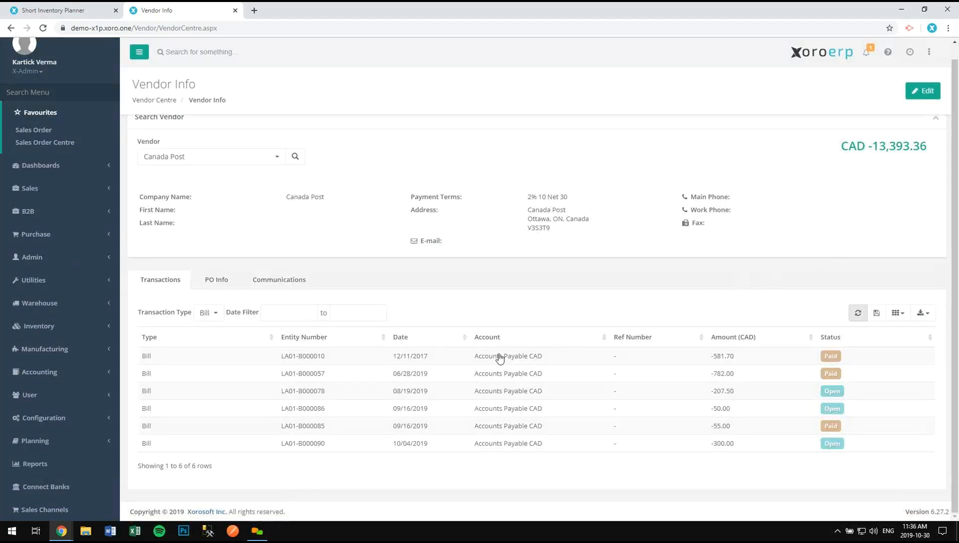
left_click(337, 357)
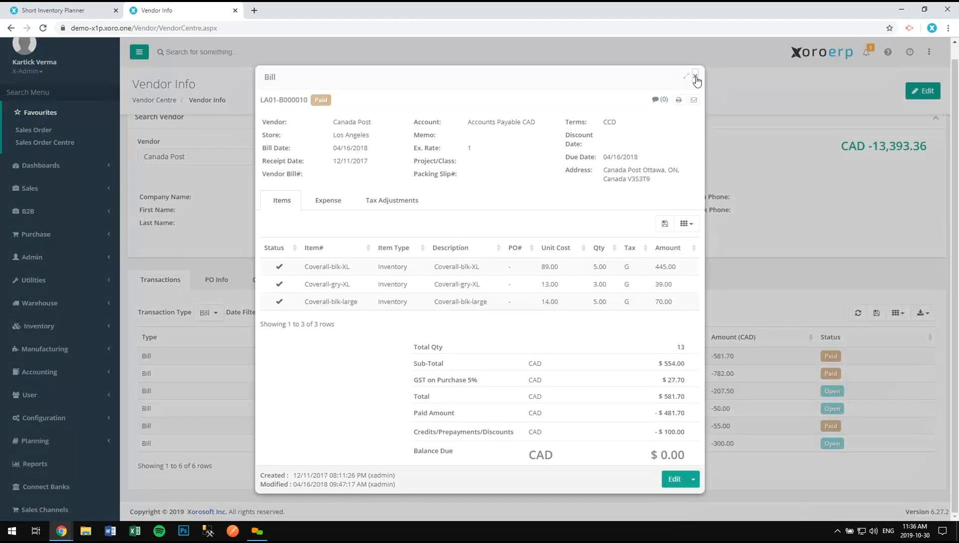
left_click(695, 77)
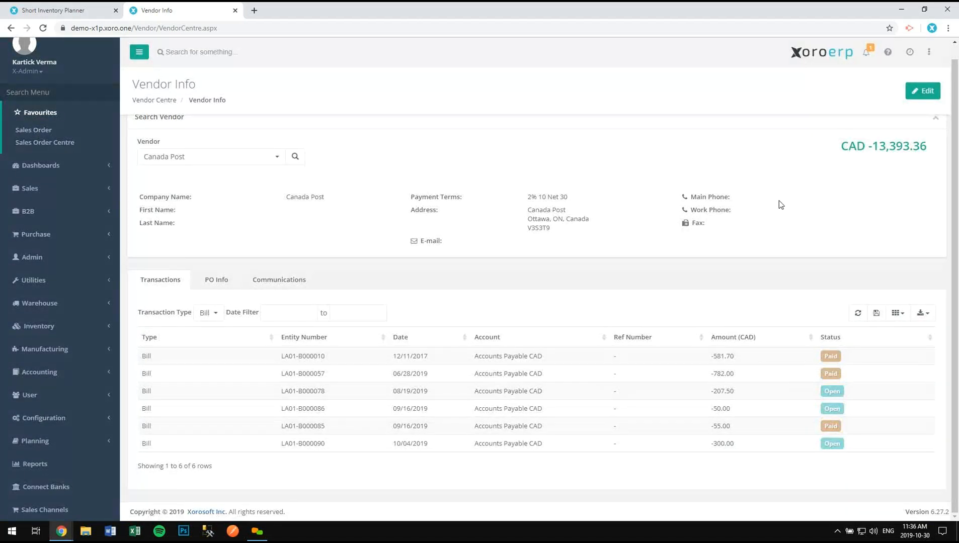
Step: Review the vendor's purchase orders, view the details of order VA01-P000168, and check the vendor's communications
left_click(221, 280)
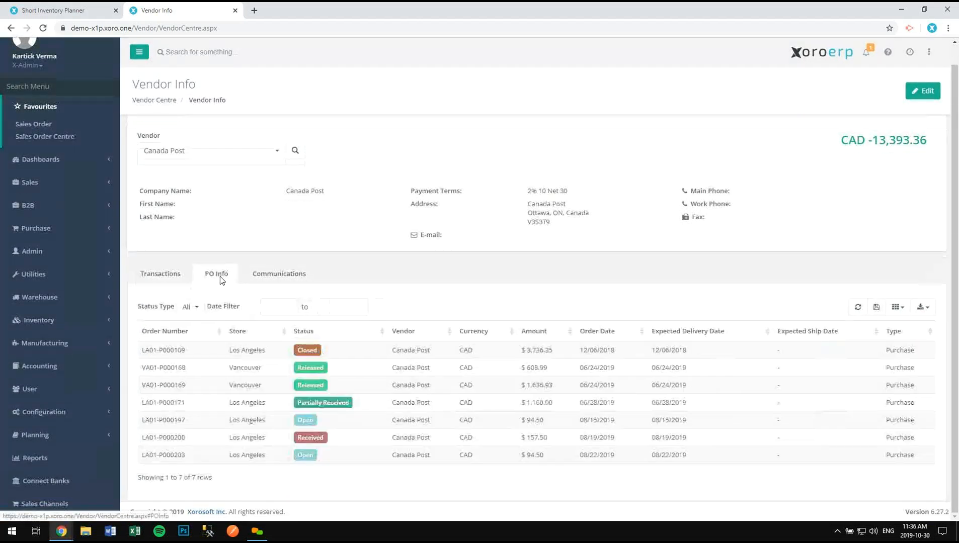
left_click(364, 372)
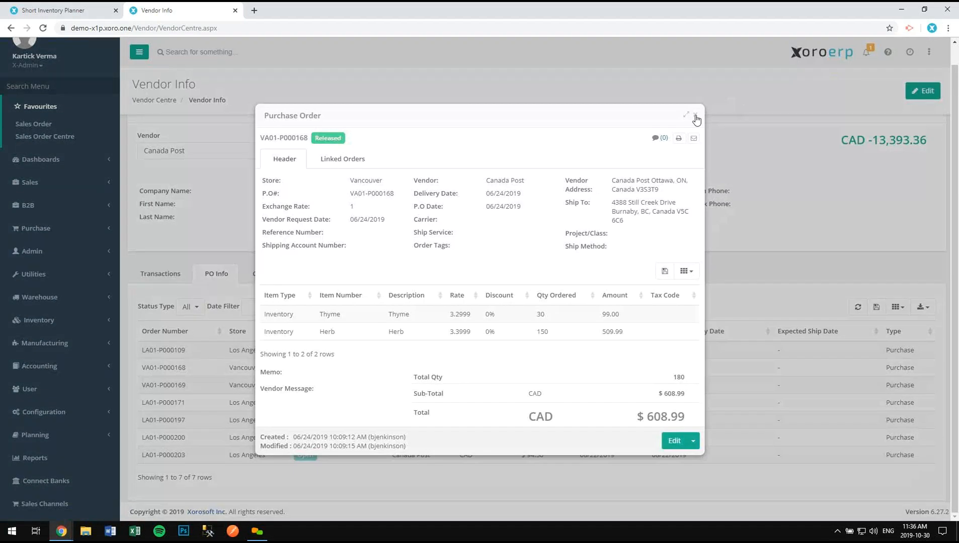
left_click(695, 115)
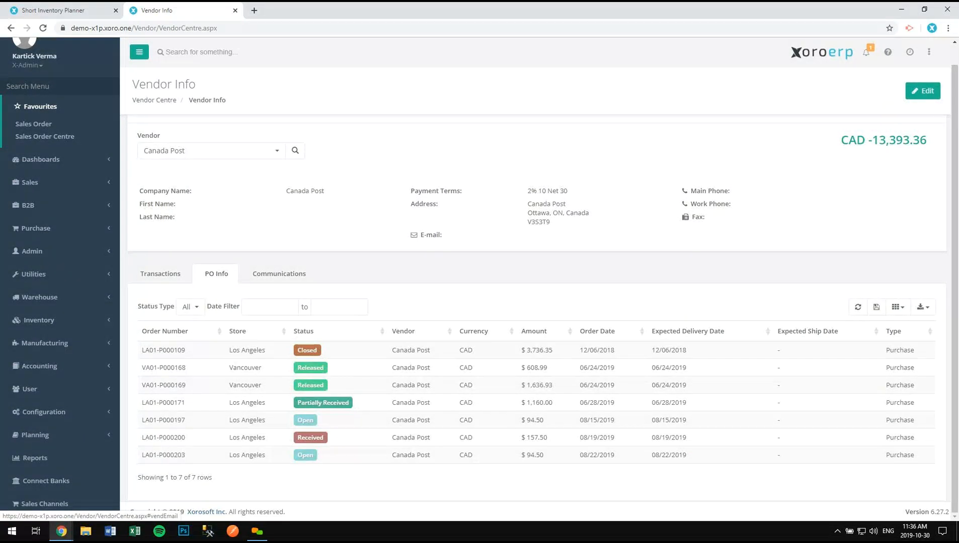
left_click(279, 274)
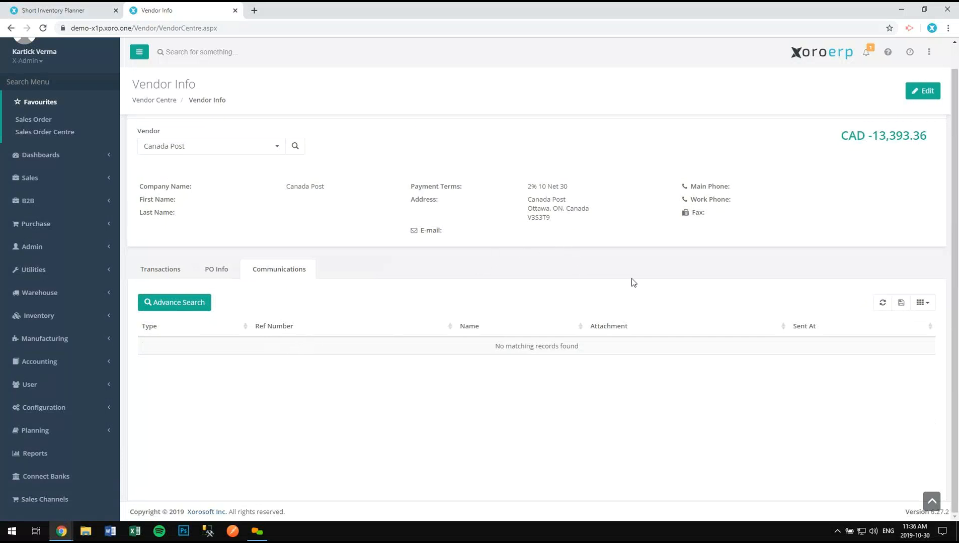
Step: Examine the vendor's balance detail, viewing the list of bills due and the report behind the total balance
scroll(644, 277, "up", 1)
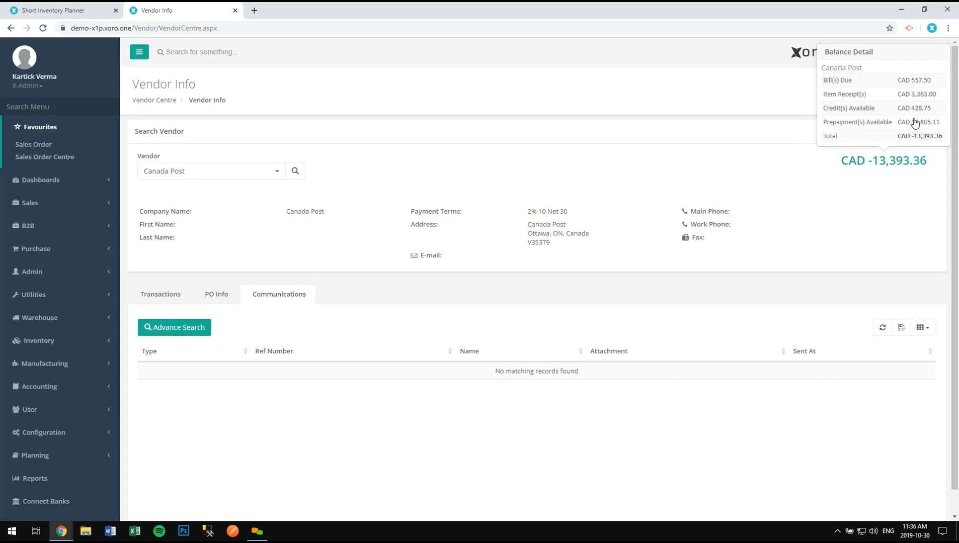
left_click(916, 81)
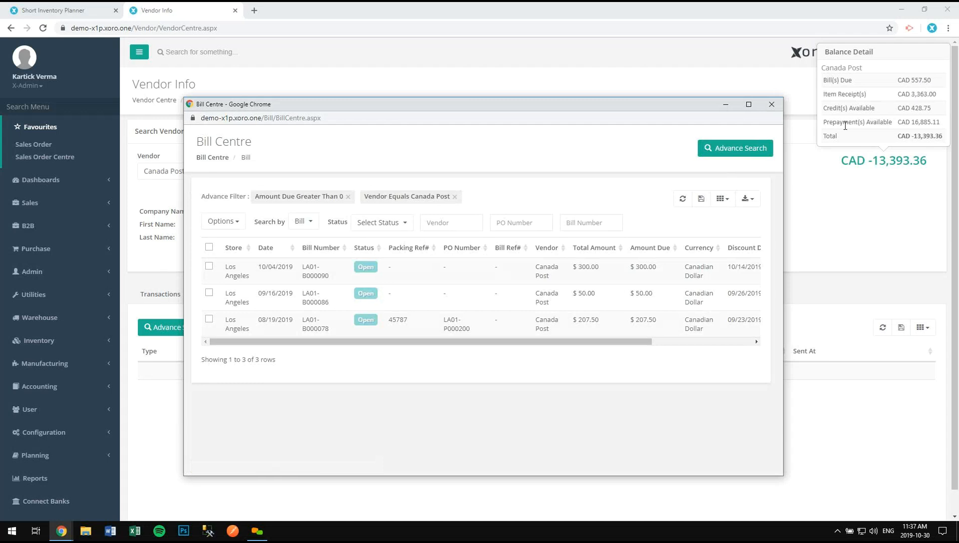
left_click(780, 107)
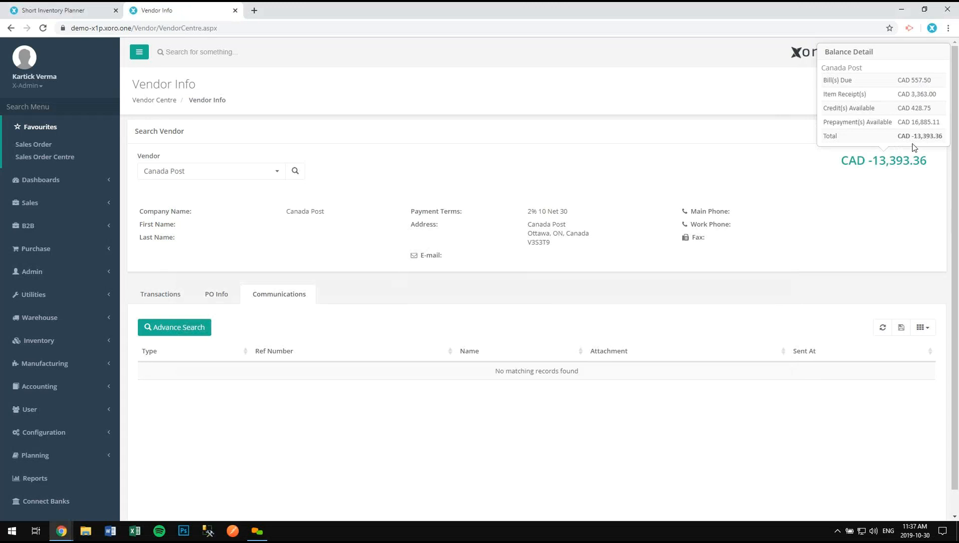
left_click(930, 136)
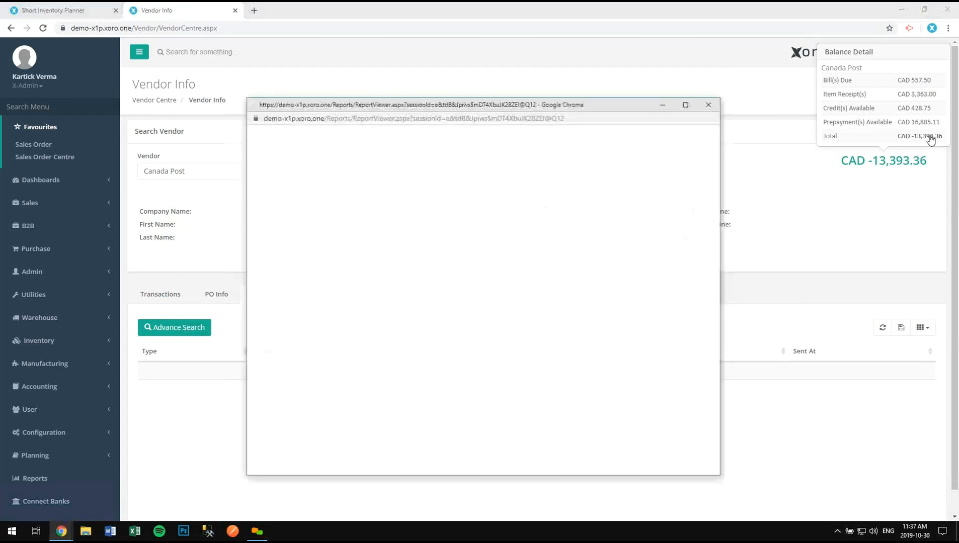
left_click_drag(627, 425, 720, 465)
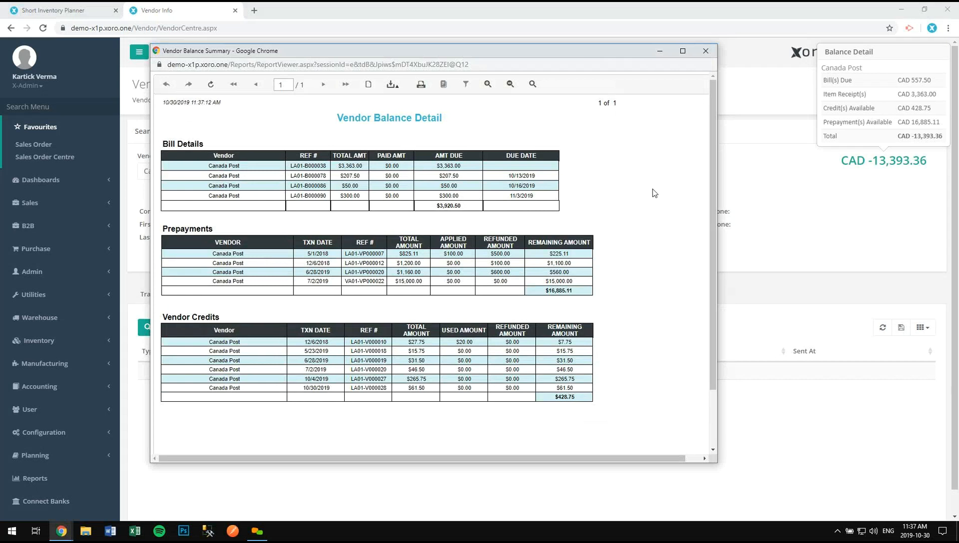
left_click(706, 51)
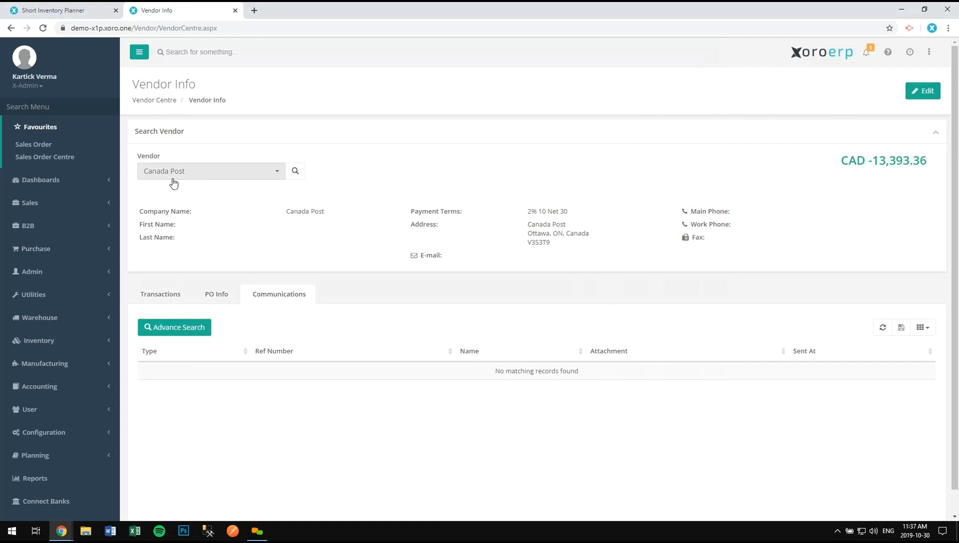
Step: Find and open the Inventory Movement page
left_click(69, 106)
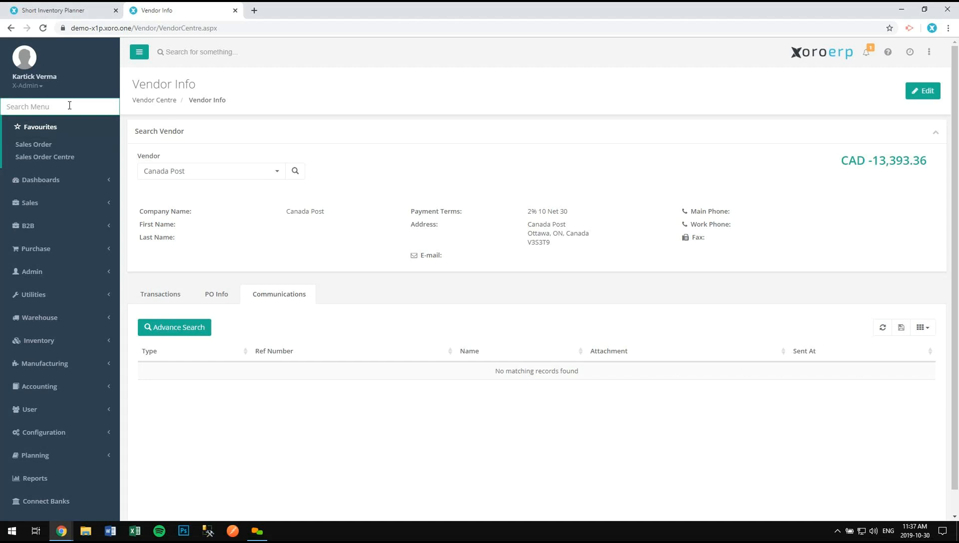
type("move")
key("Down")
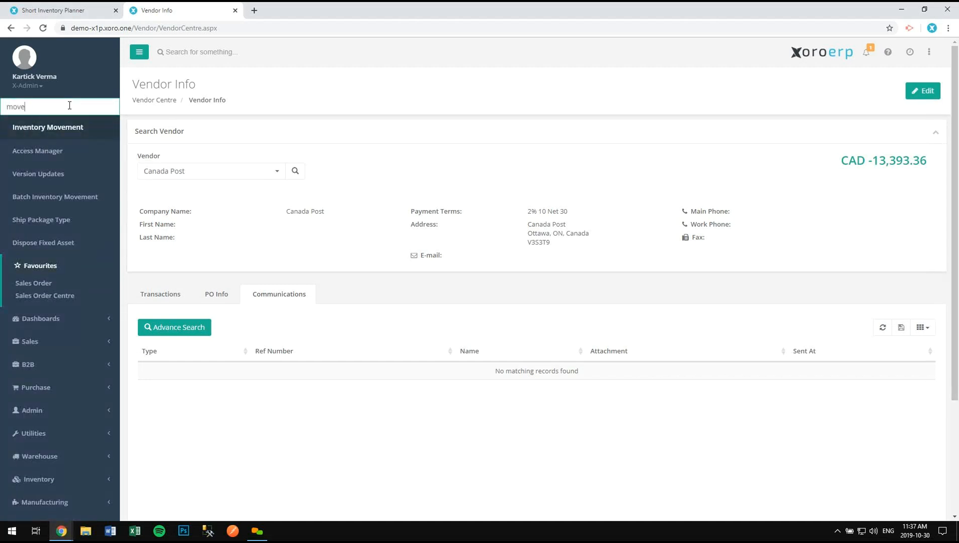
key("Return")
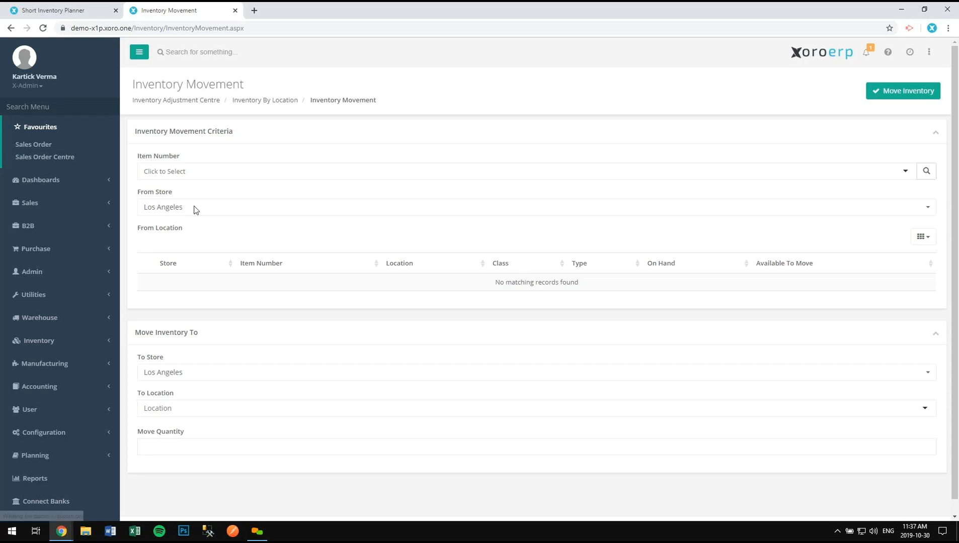
left_click(194, 174)
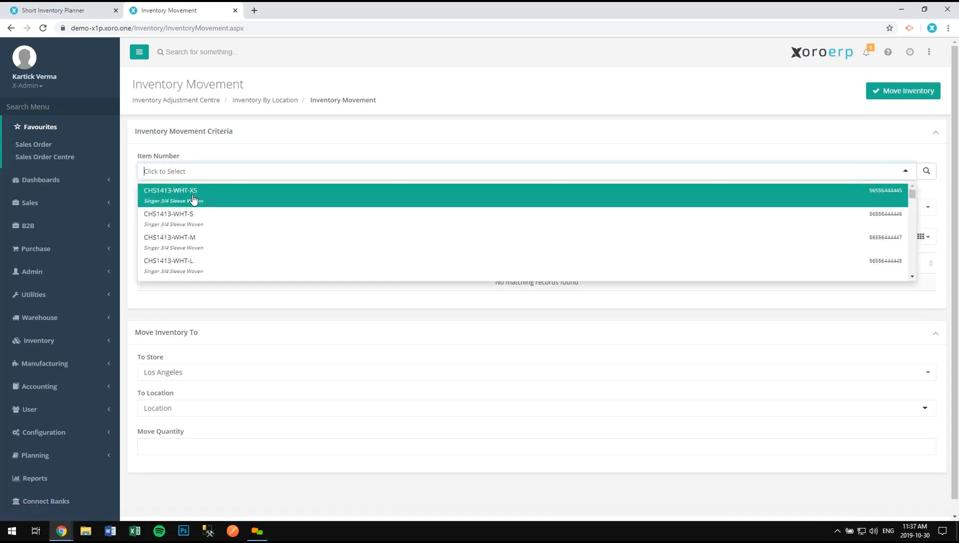
left_click(193, 199)
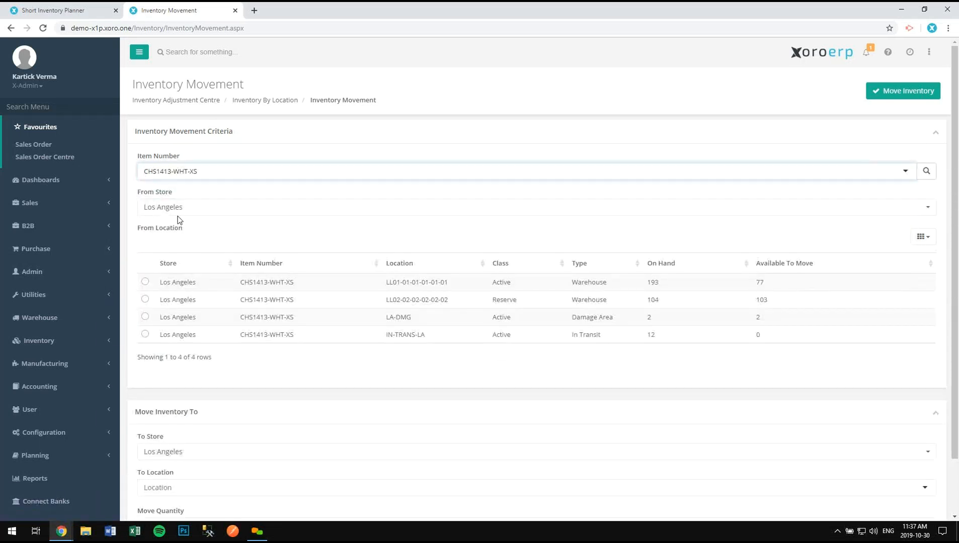
left_click(180, 290)
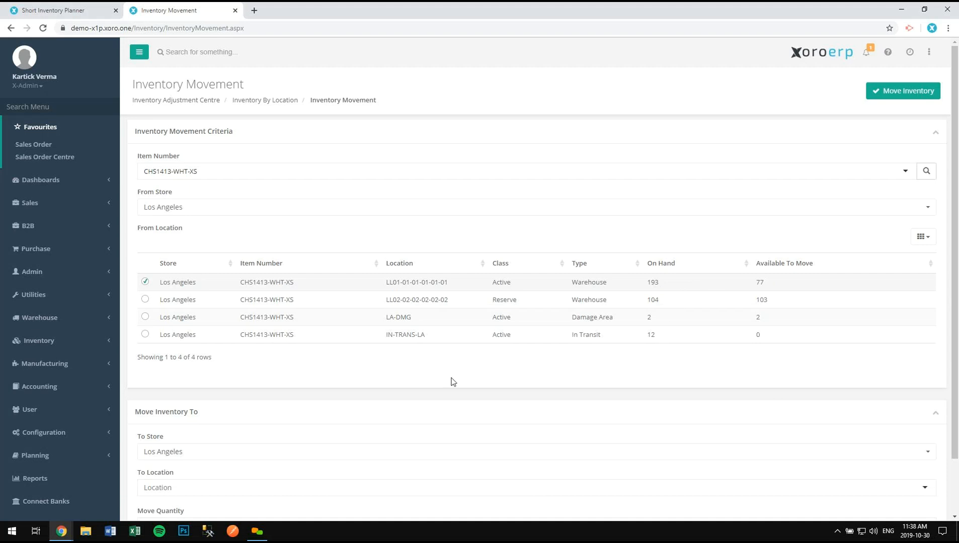
scroll(251, 347, "down", 3)
left_click(182, 391)
left_click(183, 429)
left_click(181, 422)
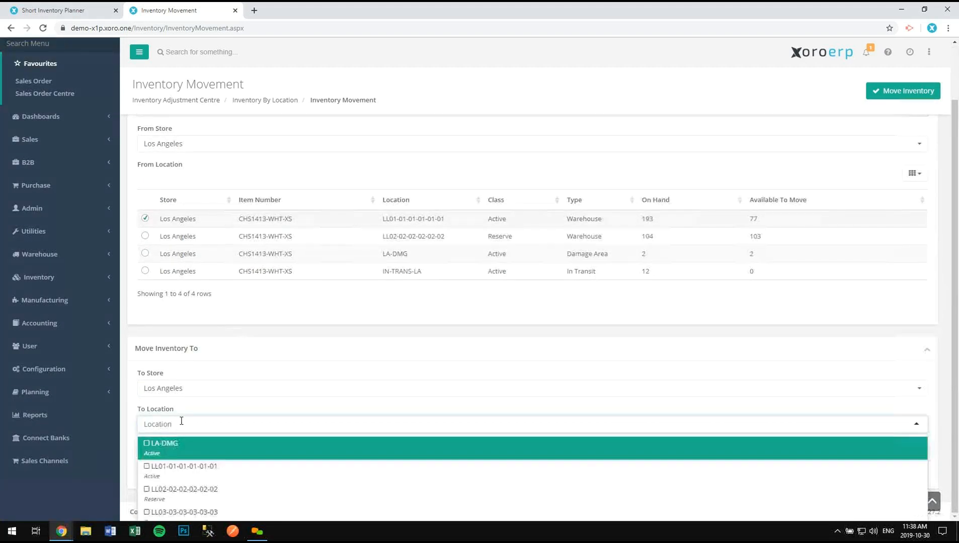
left_click(211, 488)
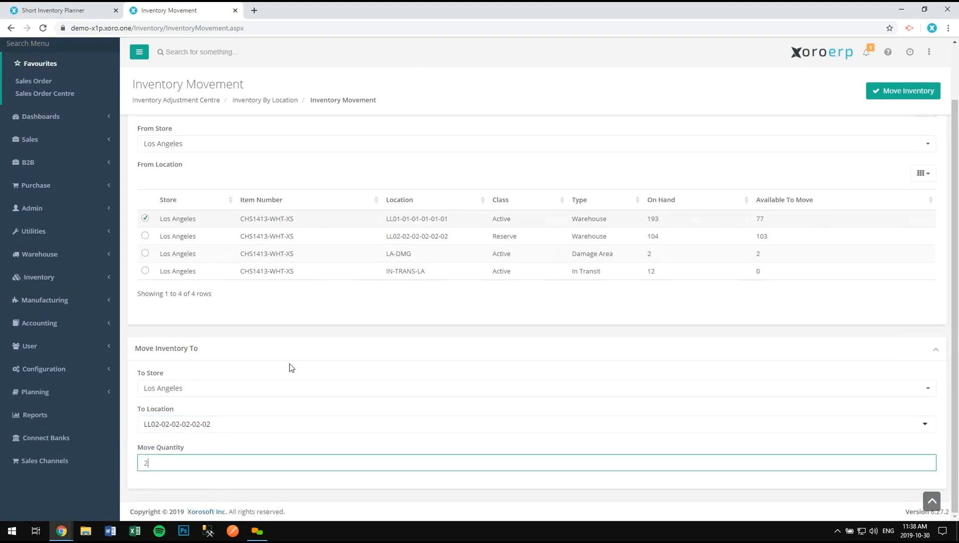
left_click(247, 390)
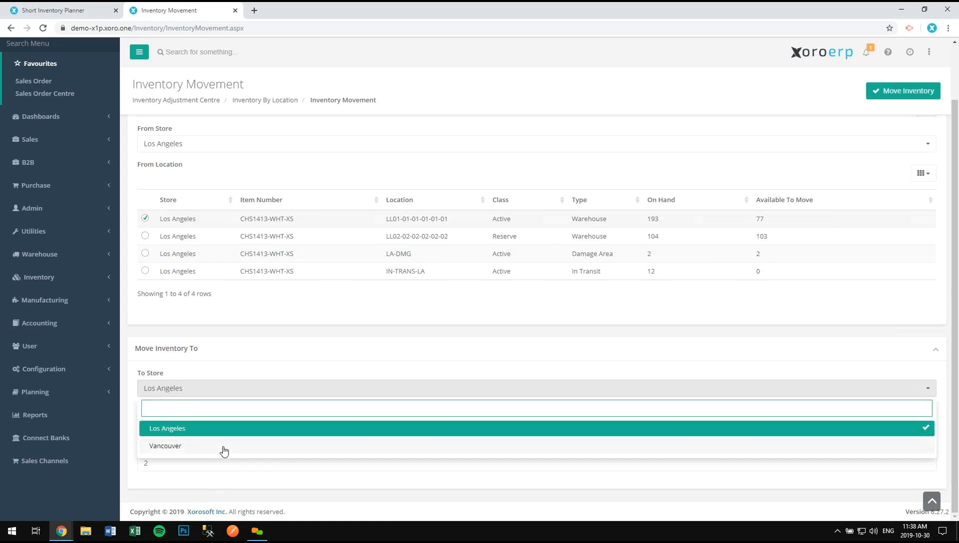
left_click(312, 359)
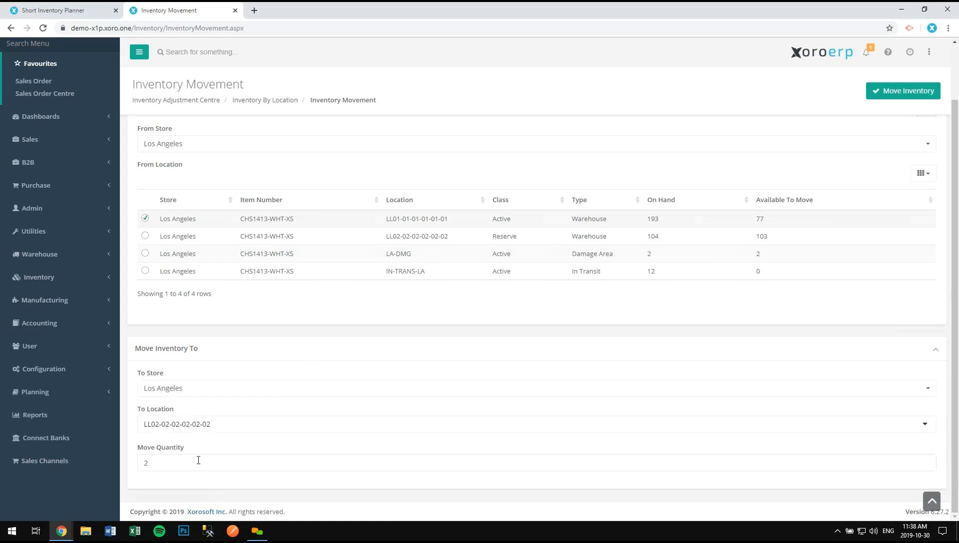
Step: Execute and confirm the inventory movement, and review the item's quantities by location
scroll(327, 449, "up", 2)
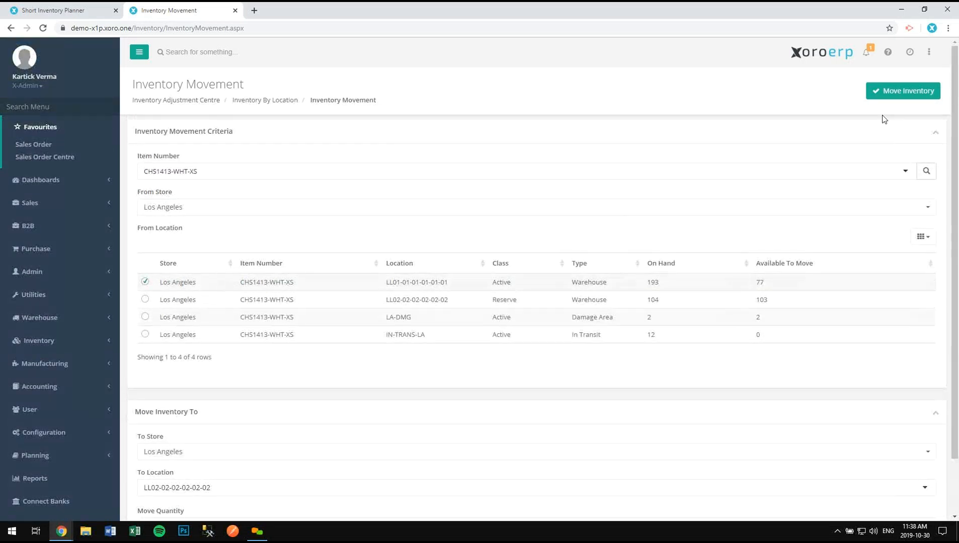
left_click(887, 97)
left_click(448, 351)
scroll(255, 360, "down", 2)
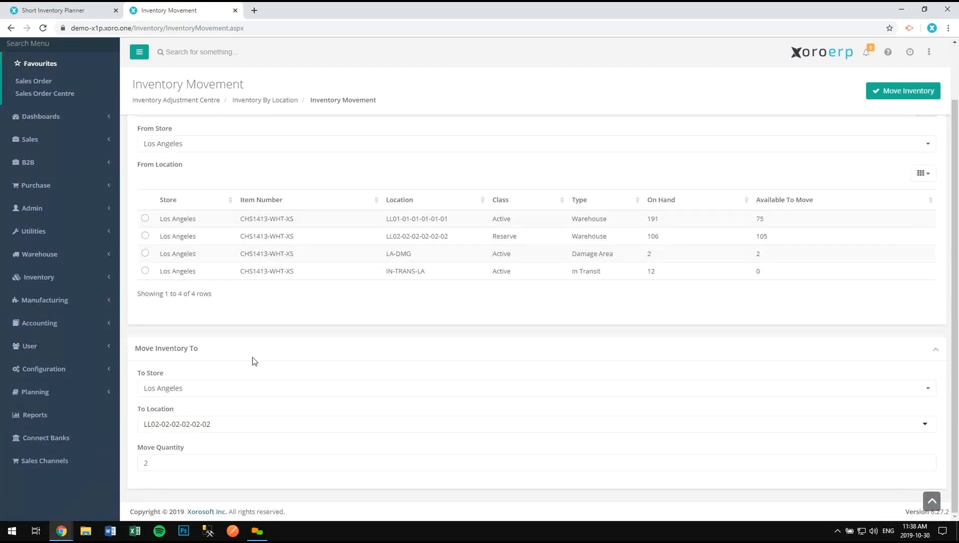
scroll(252, 359, "up", 2)
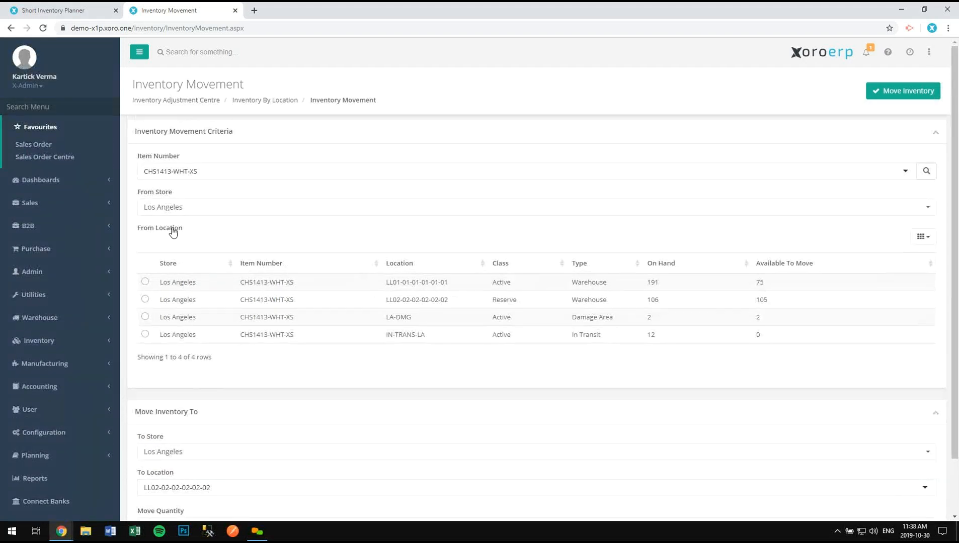
Step: Find and open the Batch Inventory Movement page
left_click(51, 108)
type("batch")
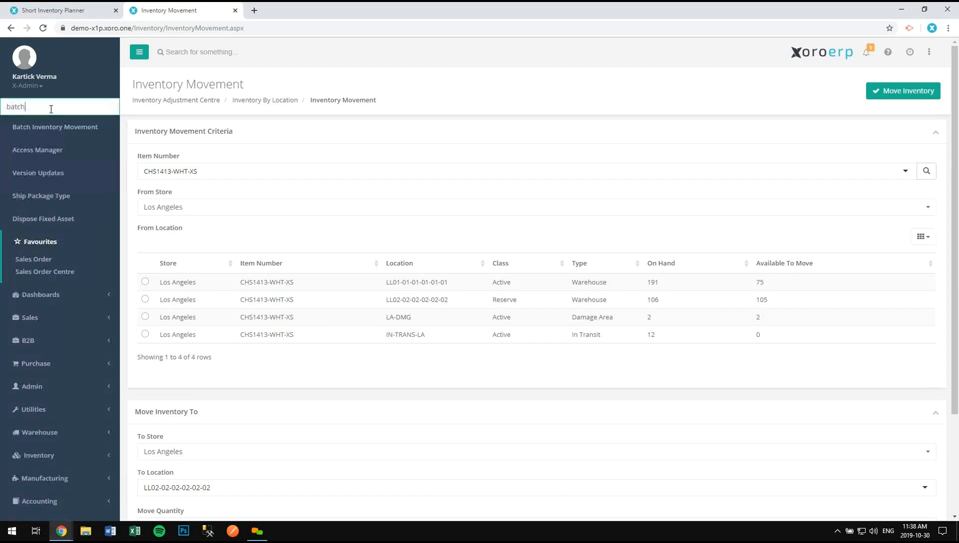
left_click(101, 128)
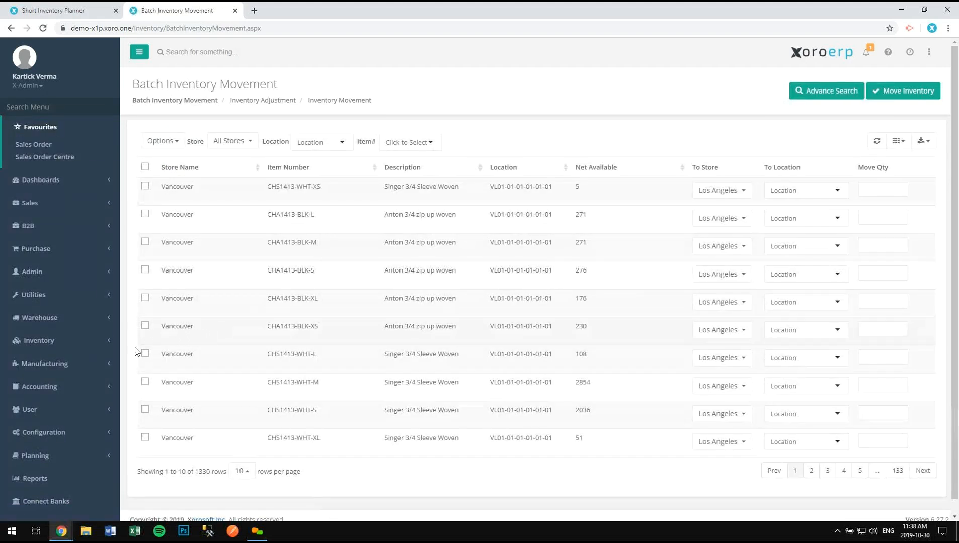
left_click(92, 344)
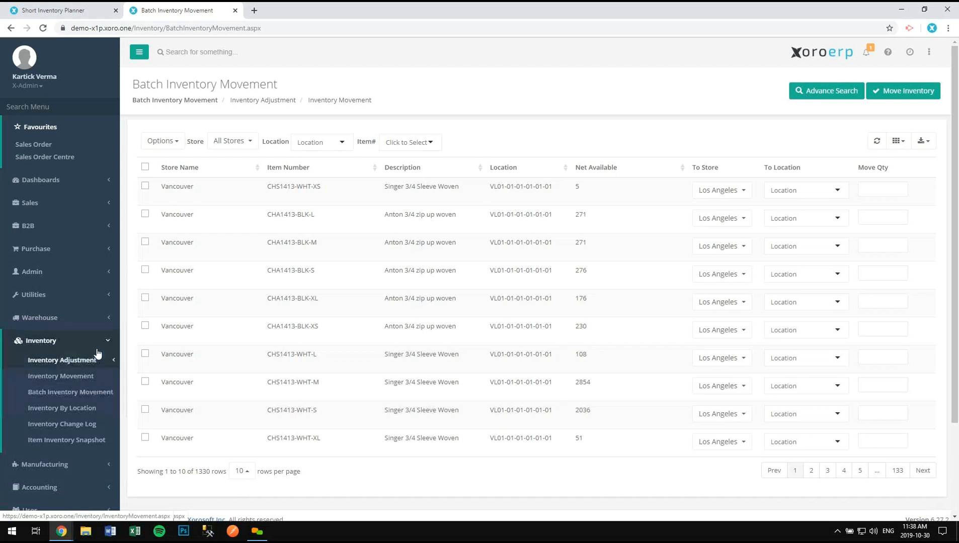
left_click(98, 345)
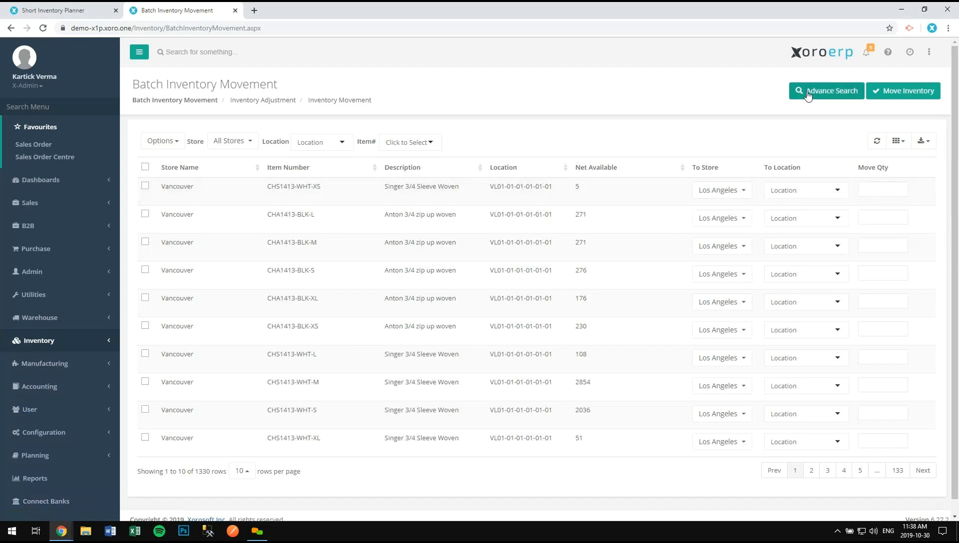
Step: Filter the list to item numbers containing chs1413 and select the first four Vancouver lines, CHS1413-WHT-XS, L, M and S
left_click(828, 92)
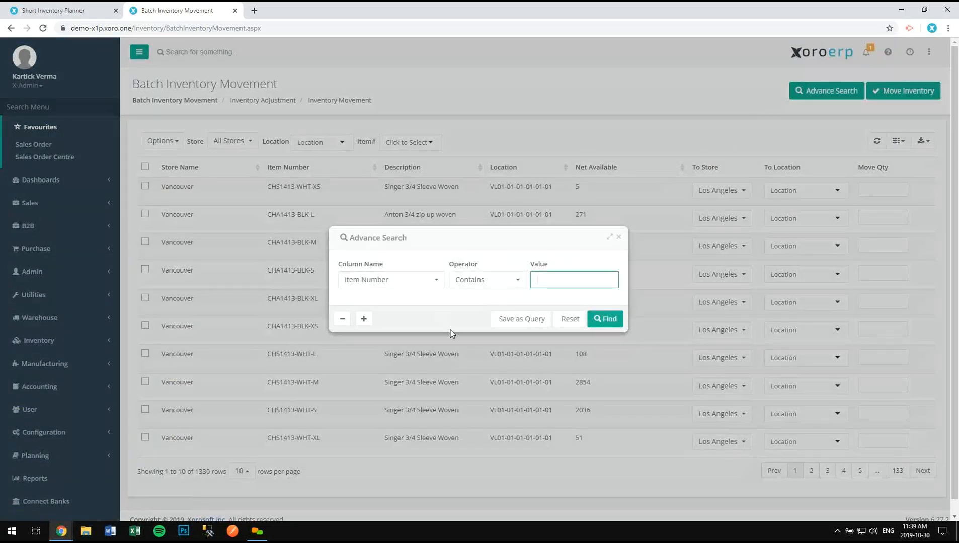
type("chs1413")
key("Return")
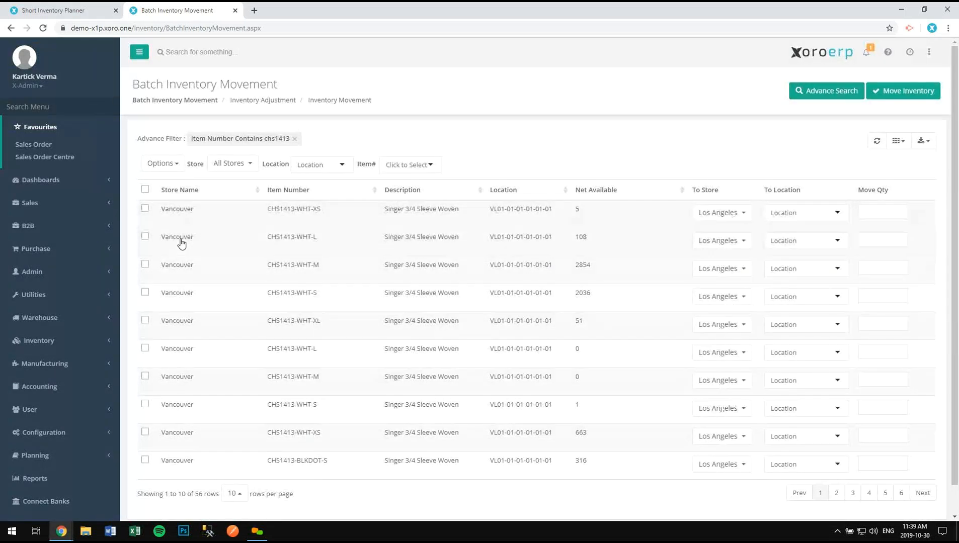
left_click(145, 209)
left_click(146, 236)
left_click(145, 265)
left_click(145, 293)
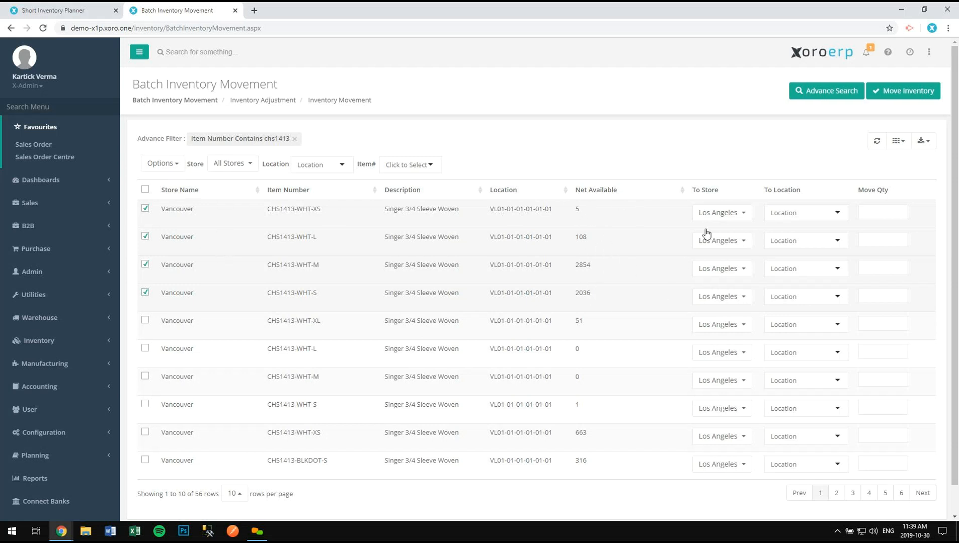
left_click(160, 163)
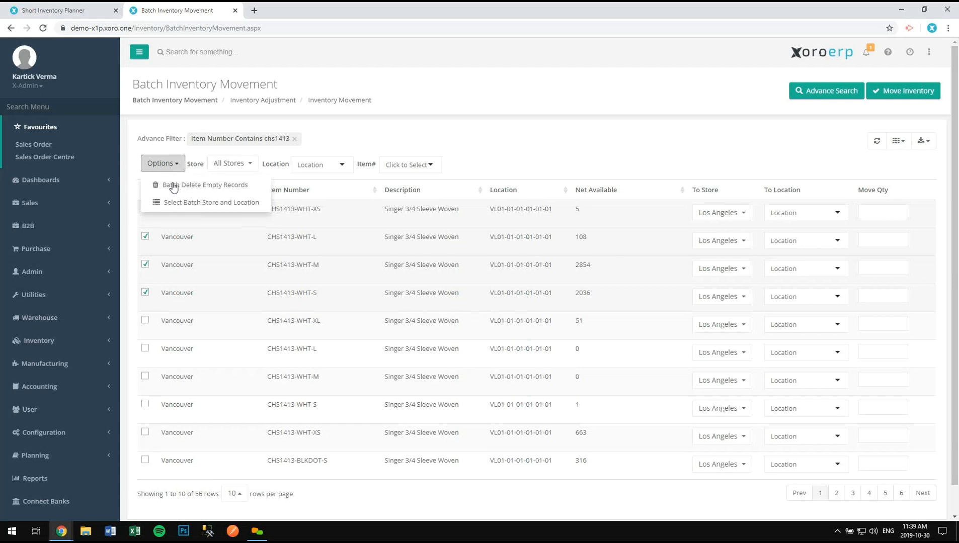
left_click(214, 203)
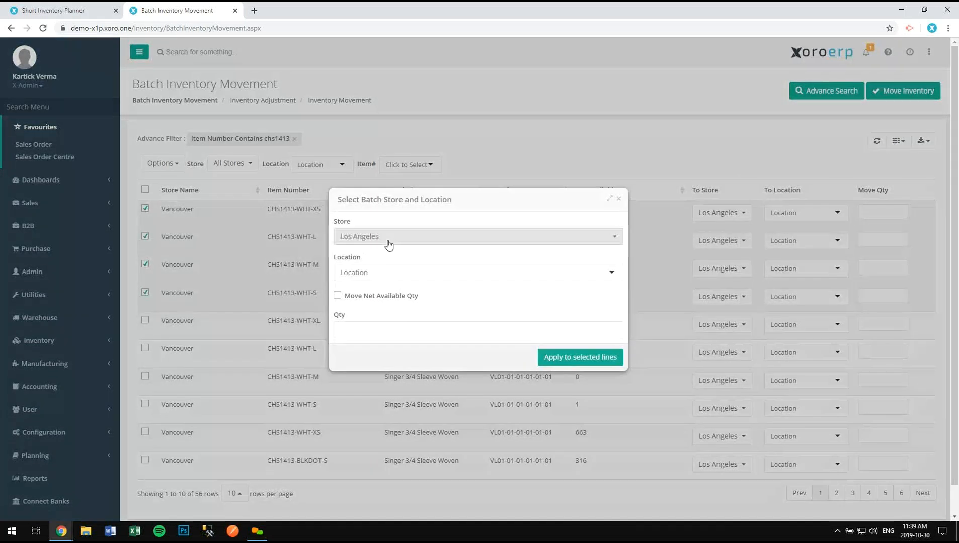
left_click(373, 272)
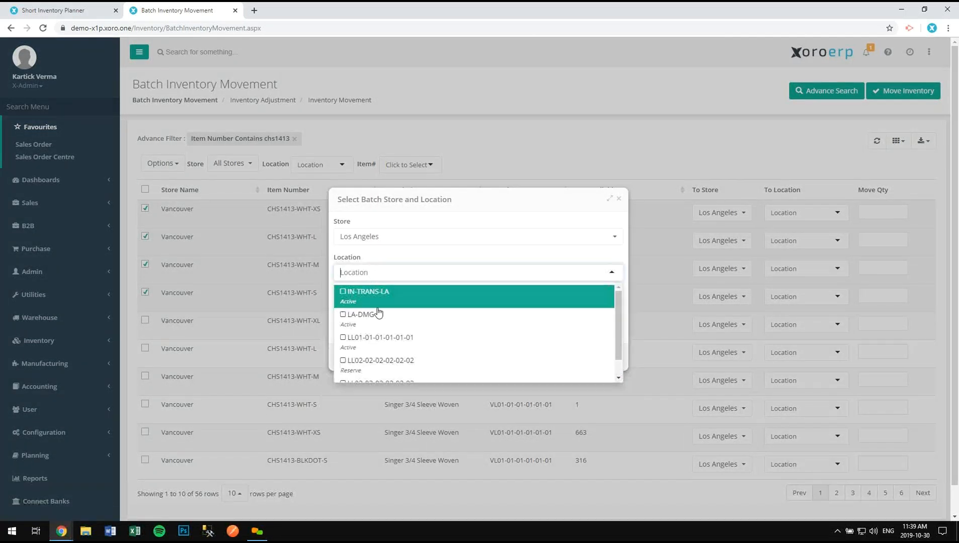
left_click(401, 348)
left_click(400, 328)
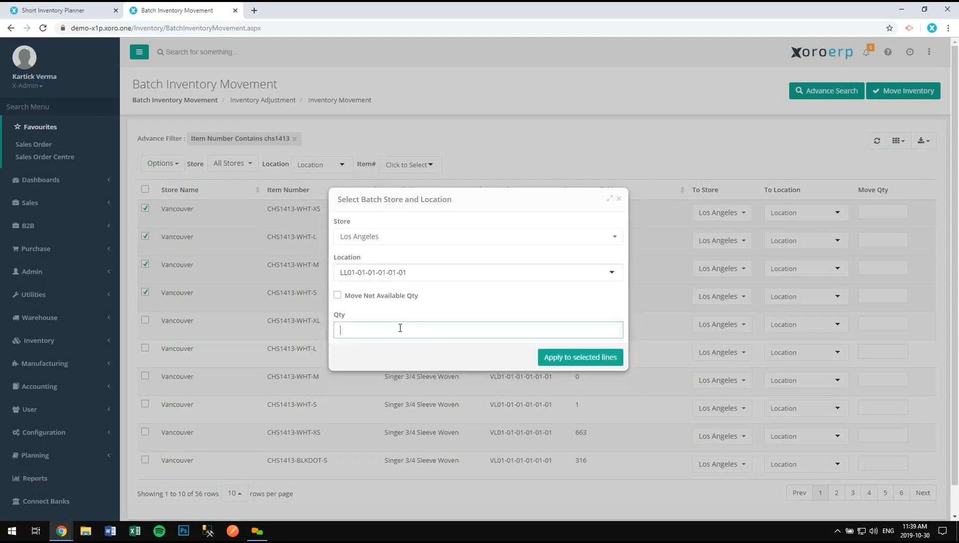
left_click_drag(475, 199, 488, 253)
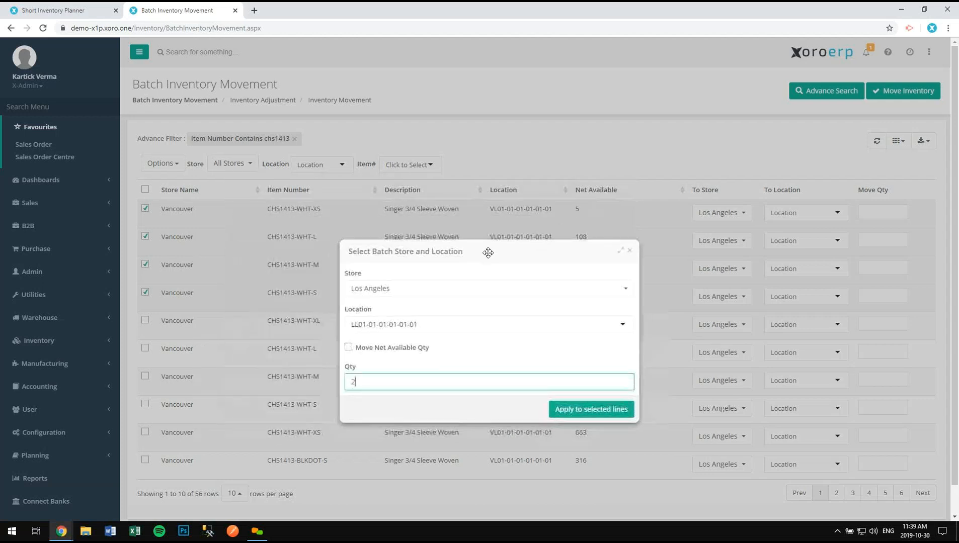
left_click(591, 409)
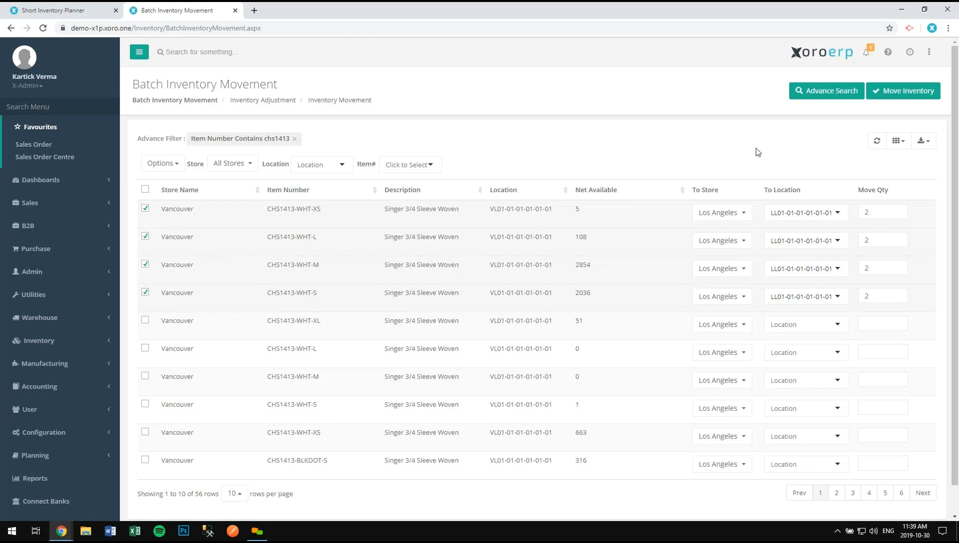
left_click(884, 95)
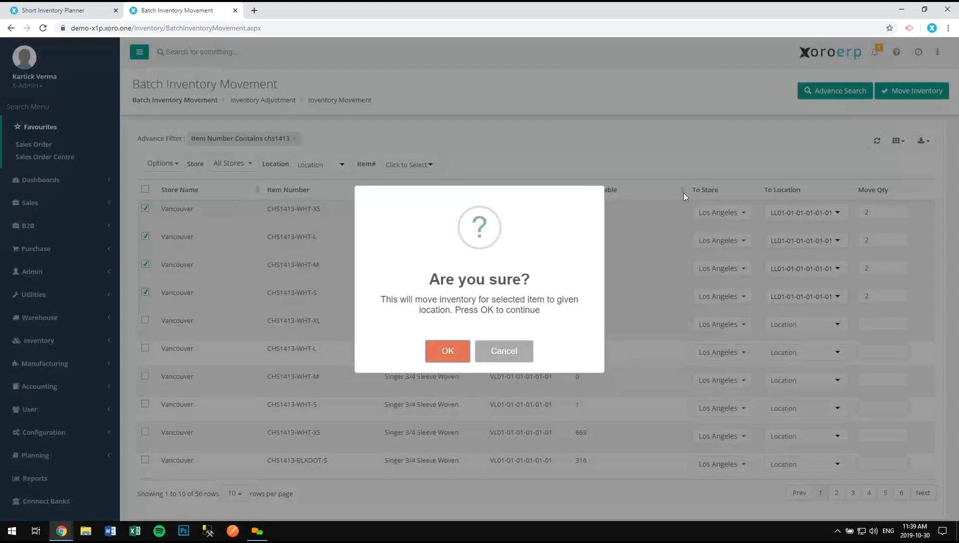
left_click(446, 352)
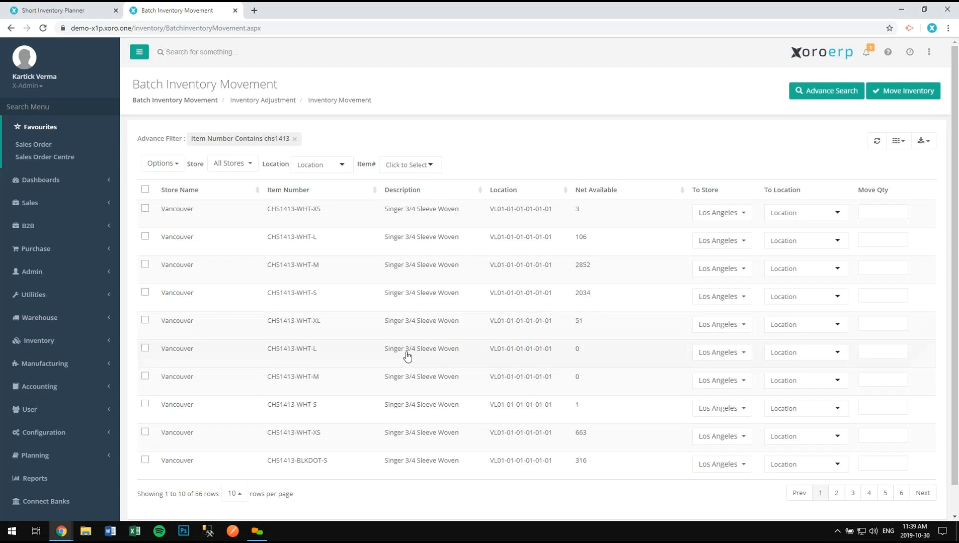
Step: Find and open the Transfer Sales Order page
left_click(98, 108)
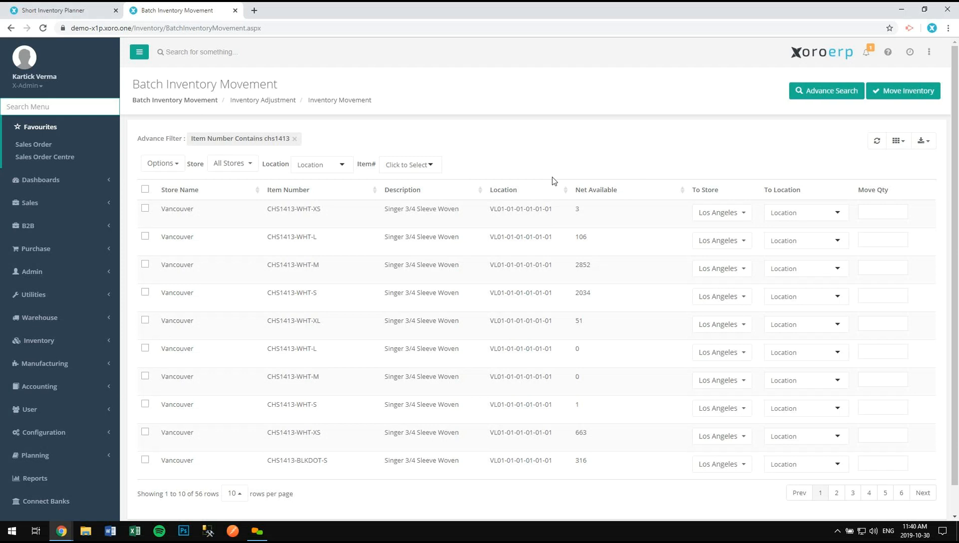
type("t")
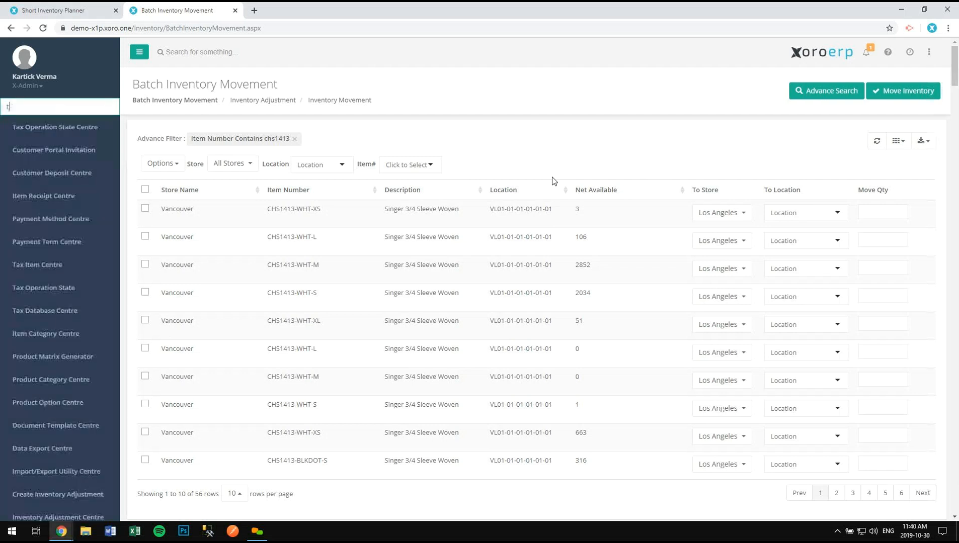
type("ransfe")
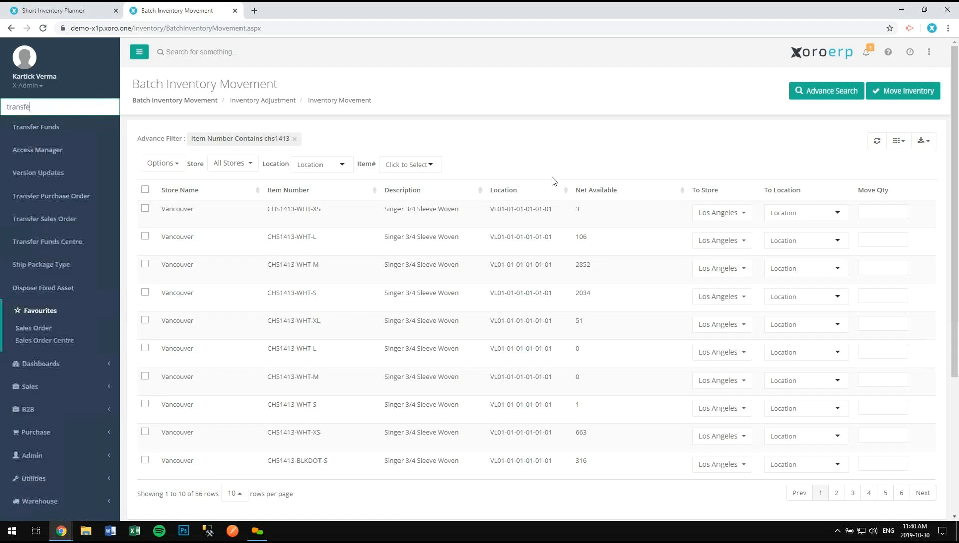
type("r sa:e")
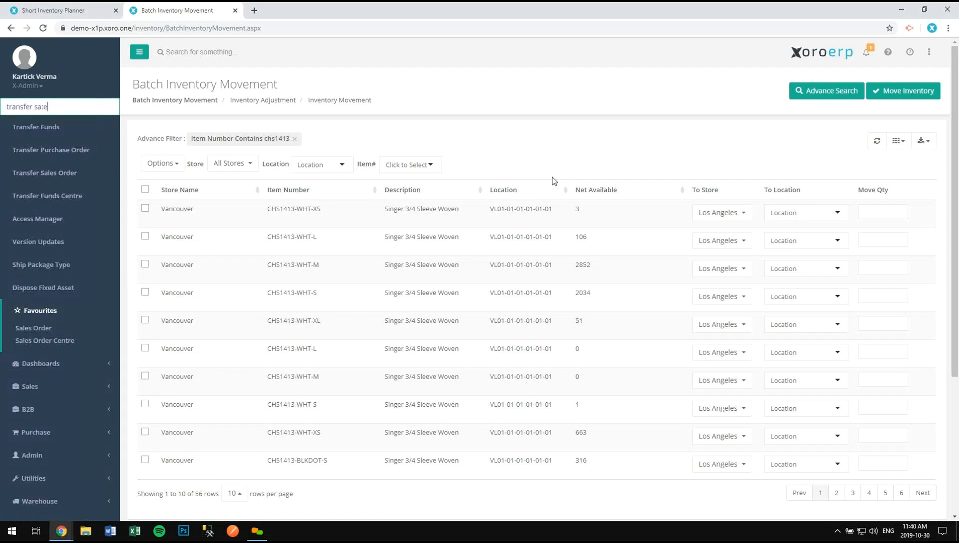
key("BackSpace")
key("BackSpace")
type("le")
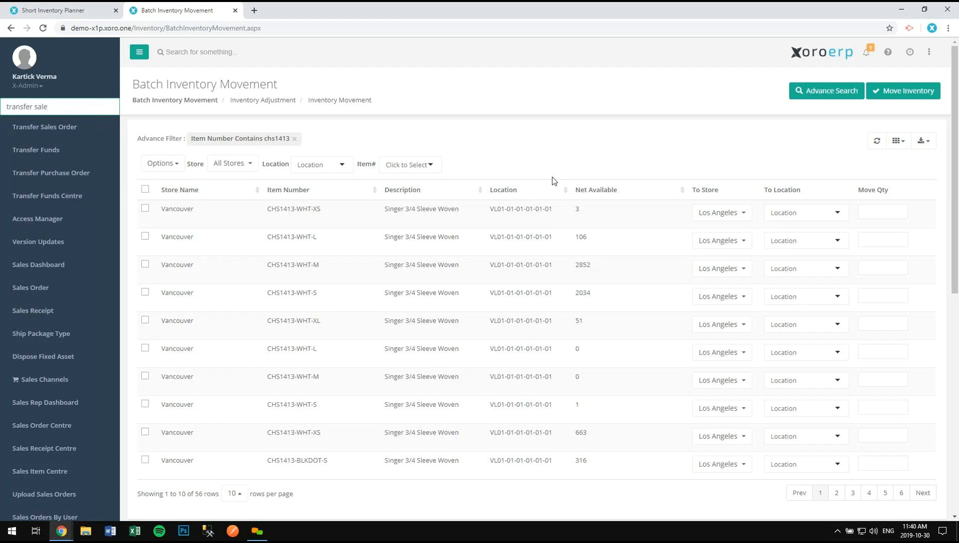
key("Down")
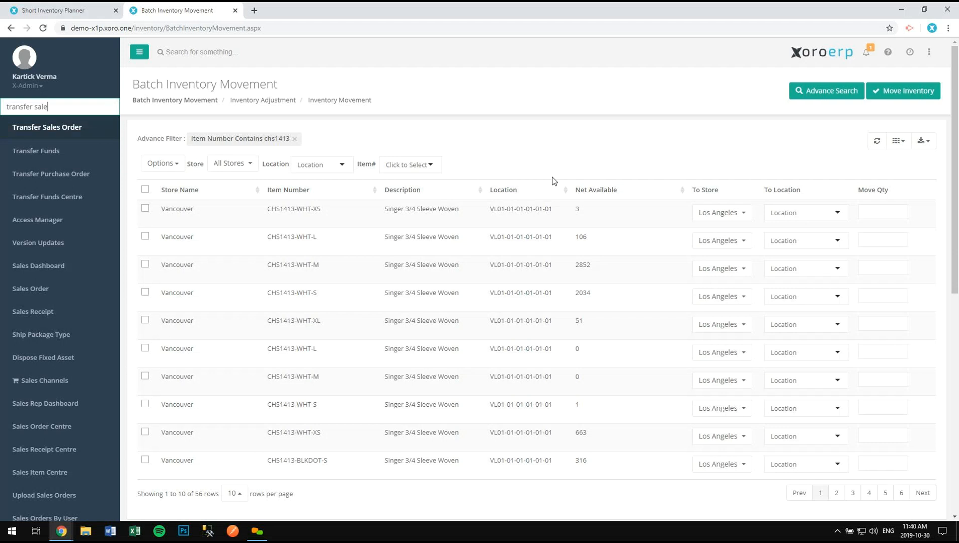
key("Return")
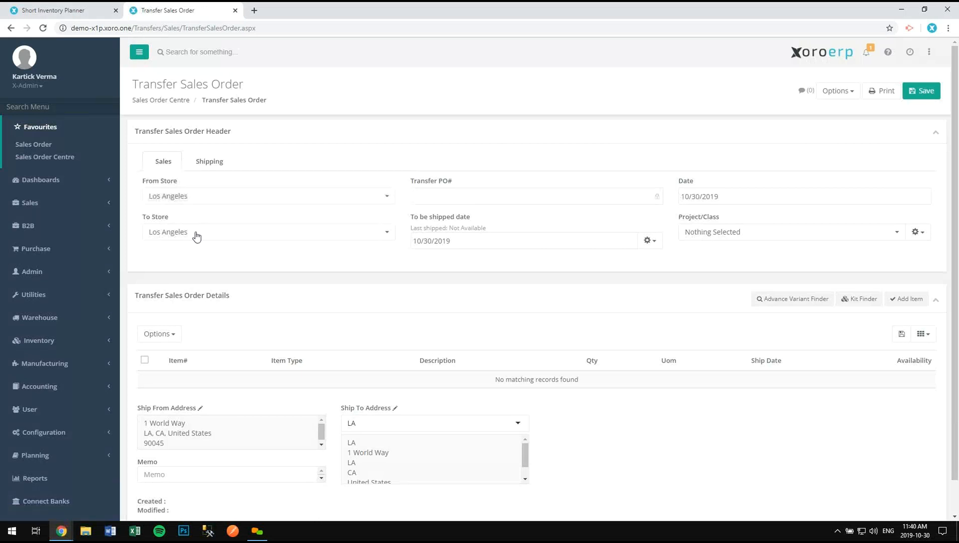
Step: Set the destination store to Vancouver and add item CHS1413-WHT-XS with a quantity of 3 to the transfer sales order
left_click(197, 234)
left_click(203, 290)
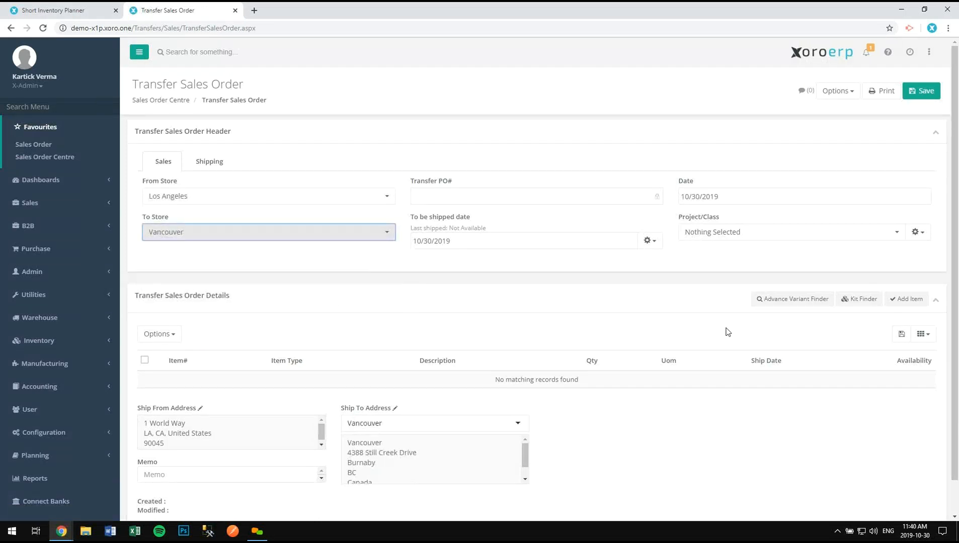
left_click(809, 301)
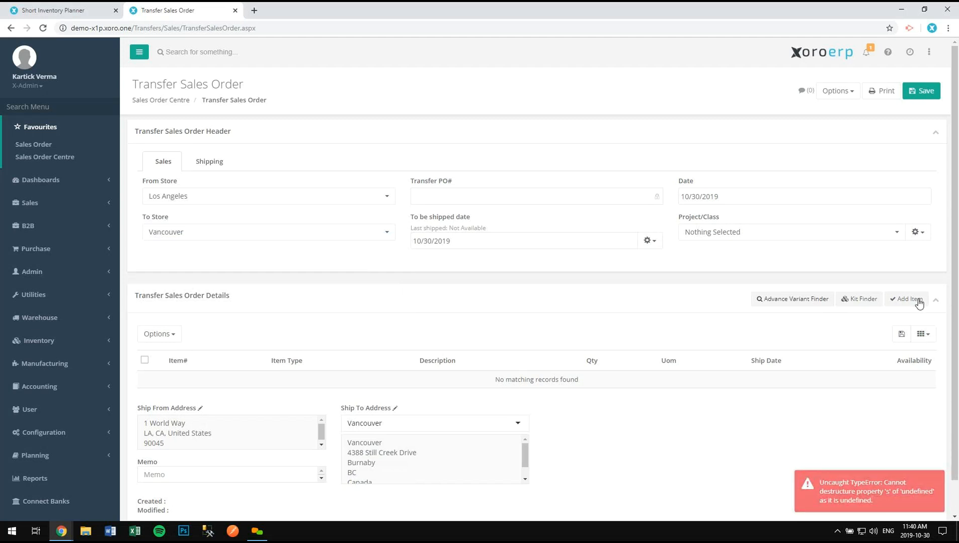
left_click(914, 299)
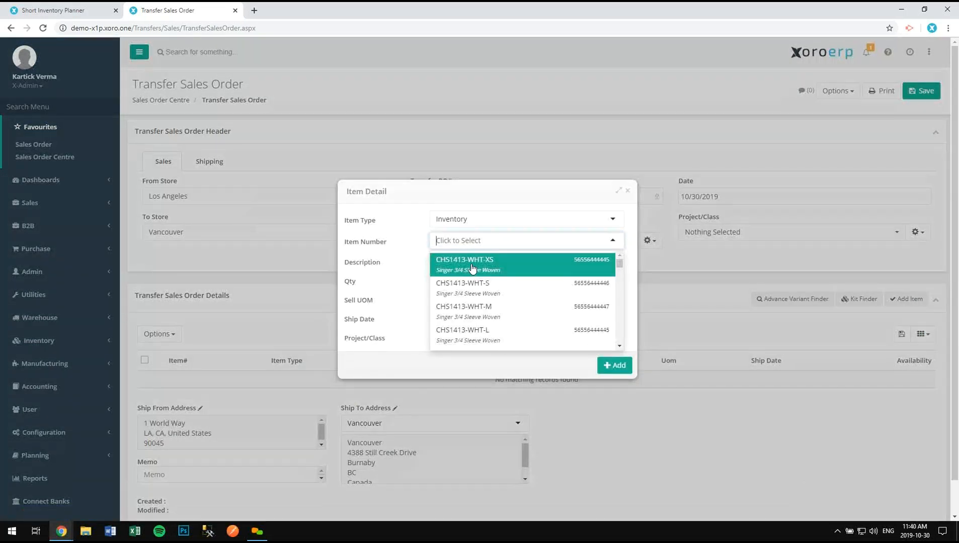
left_click(471, 271)
left_click(475, 282)
type("3")
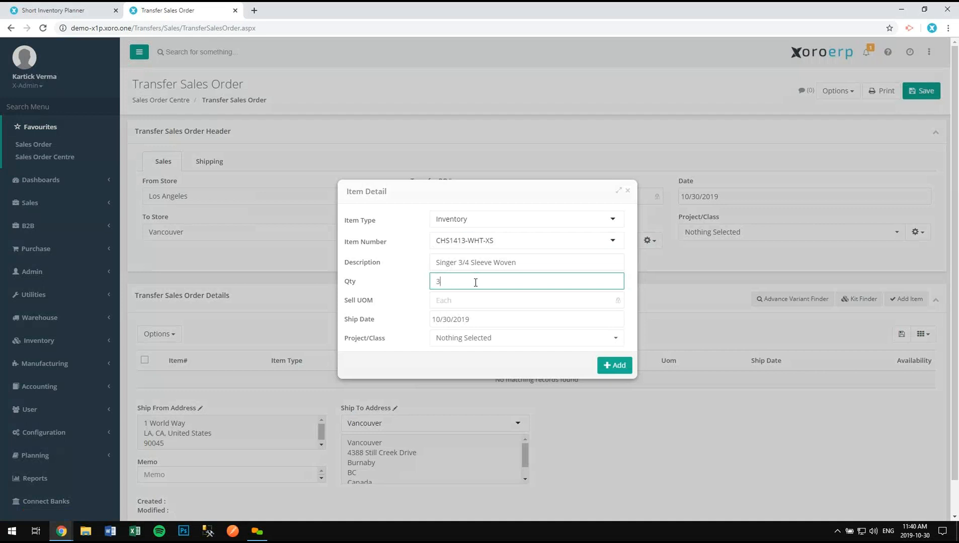
left_click(615, 366)
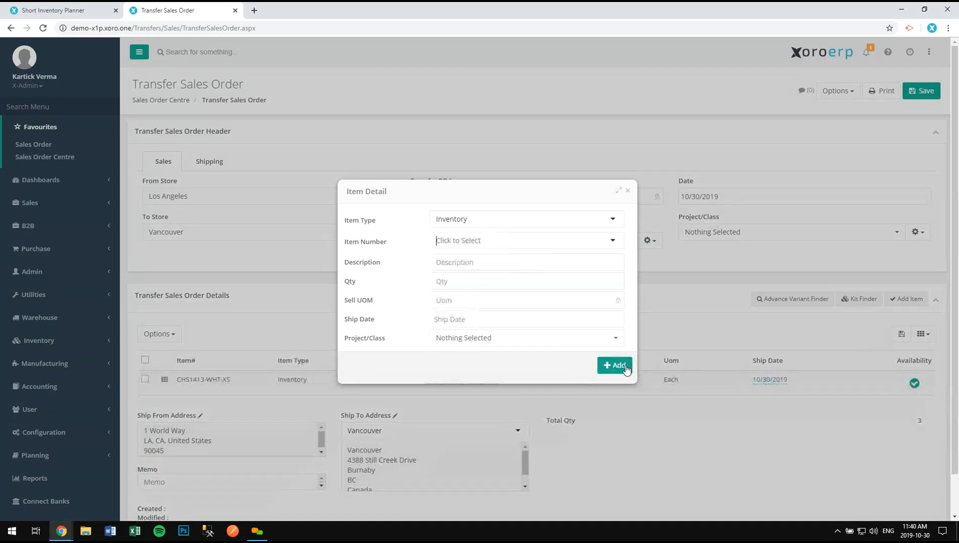
left_click(627, 191)
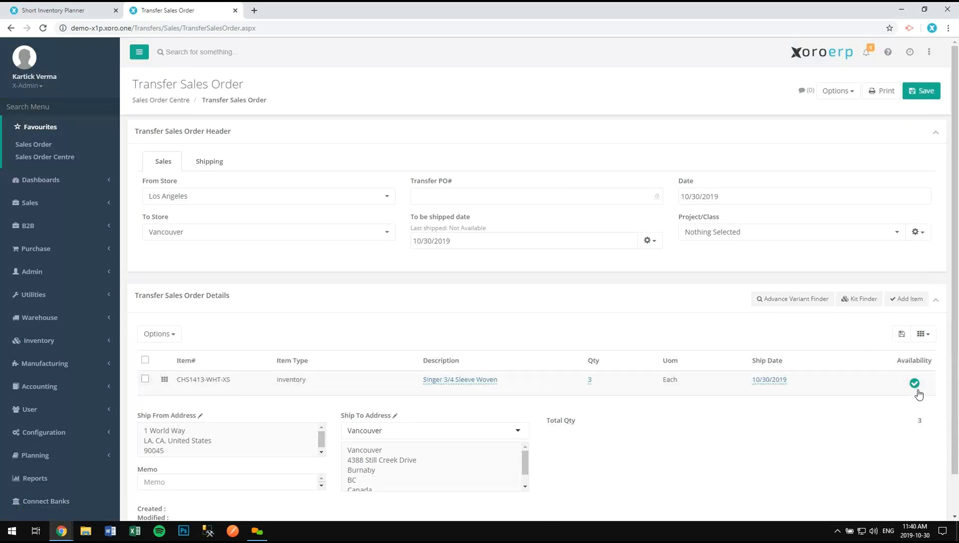
Step: Check the item's availability, and save and confirm the transfer sales order
mouse_move(908, 394)
left_click(920, 91)
left_click(448, 352)
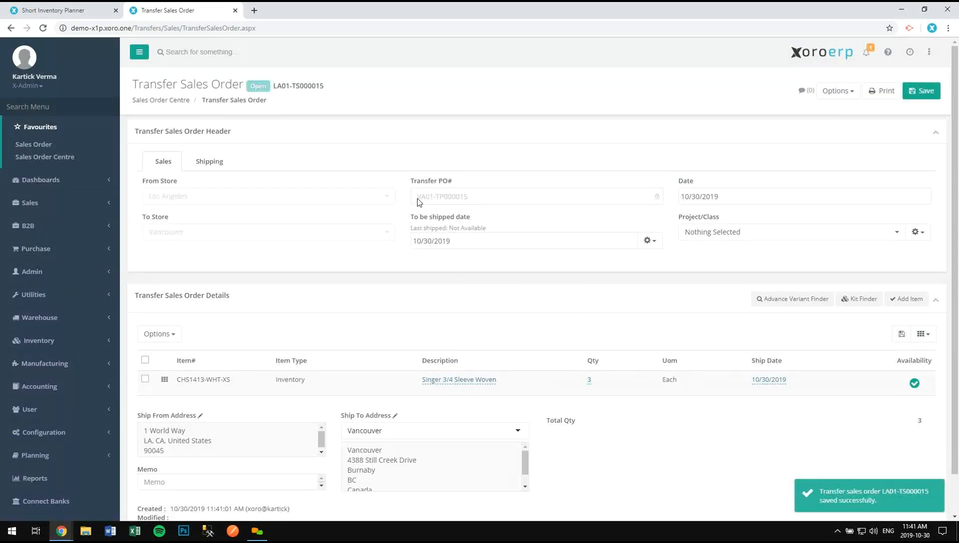
Step: Review the linked transfer PO number and the available options of the saved transfer sales order
left_click_drag(471, 202, 417, 201)
left_click(504, 153)
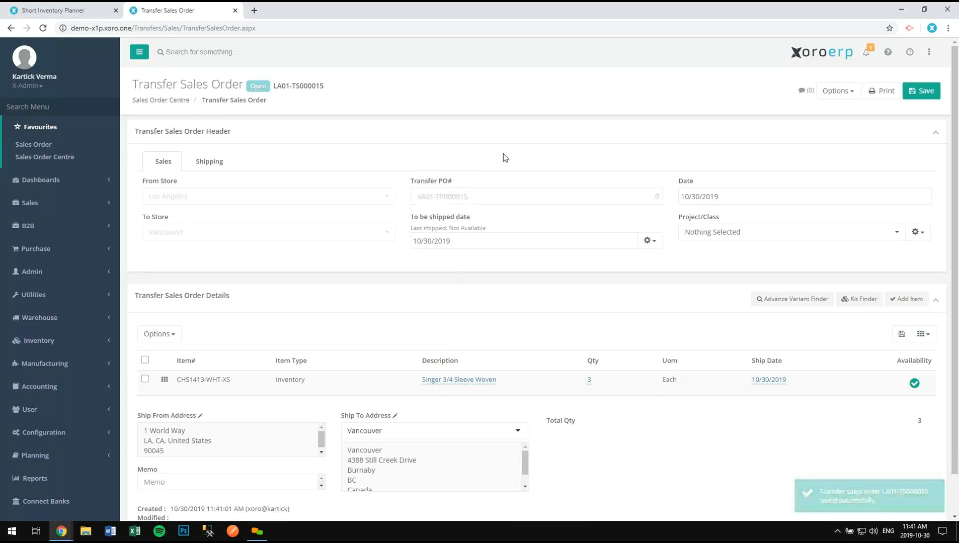
left_click(835, 93)
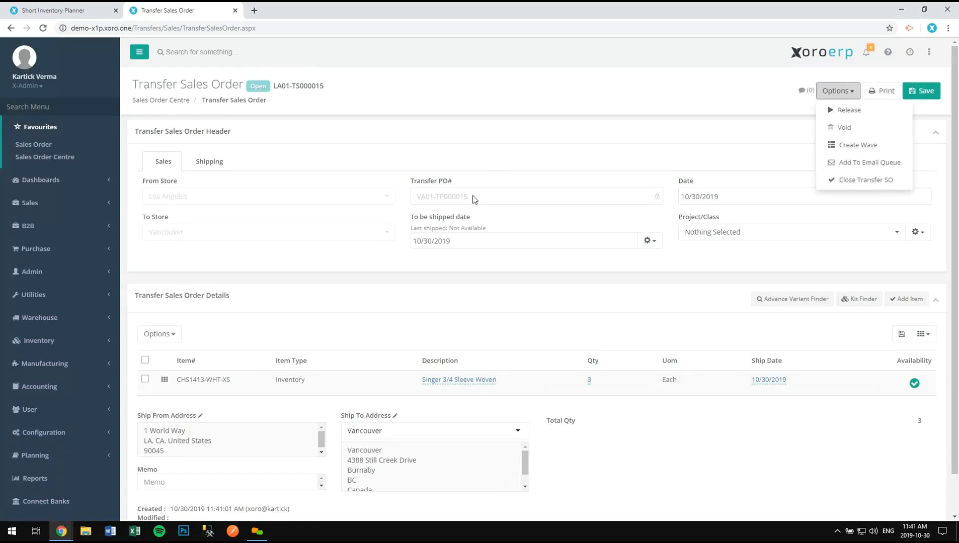
left_click_drag(473, 198, 417, 196)
left_click(503, 149)
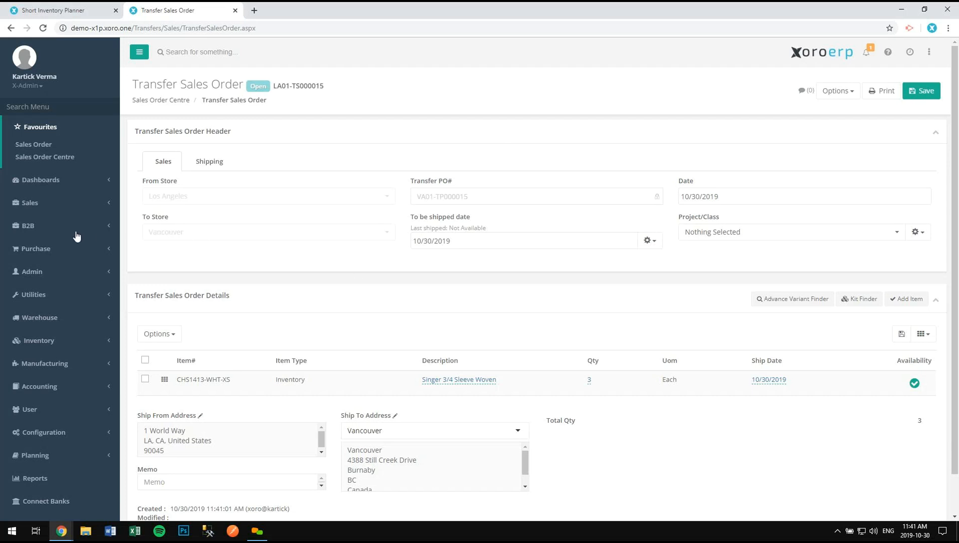
Step: Open the Sales Order Centre and review the transfer sales order in the order list
left_click(80, 203)
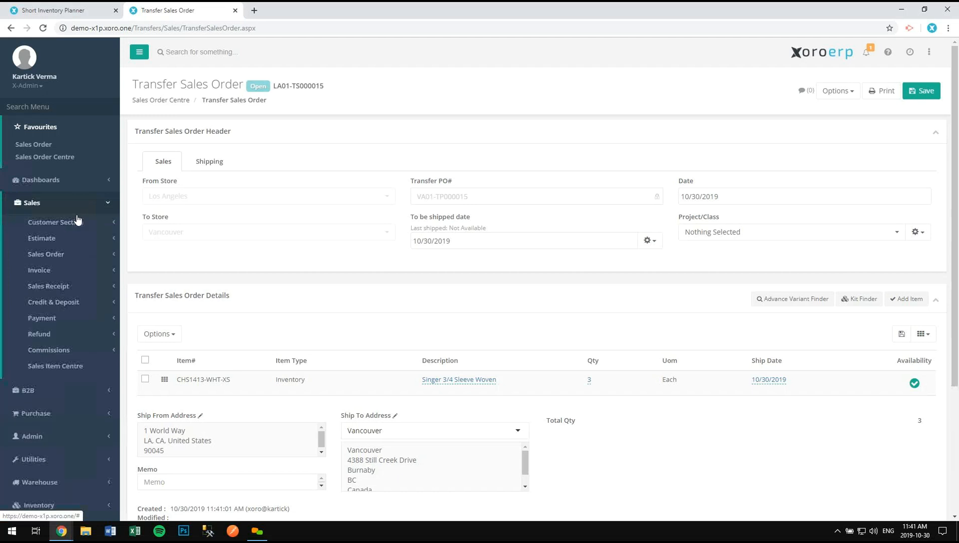
left_click(65, 255)
left_click(40, 286)
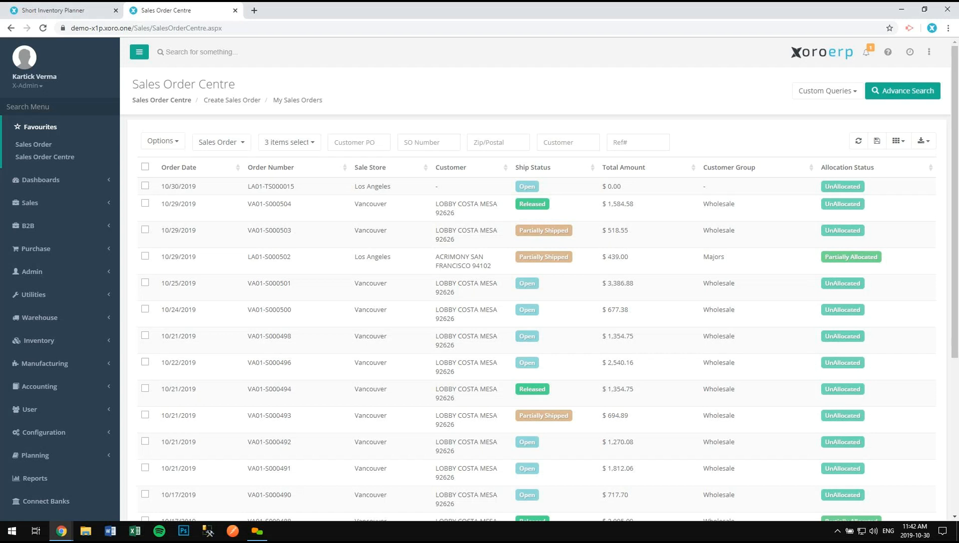
Step: Find and open the Inventory Adjustment page
left_click(96, 106)
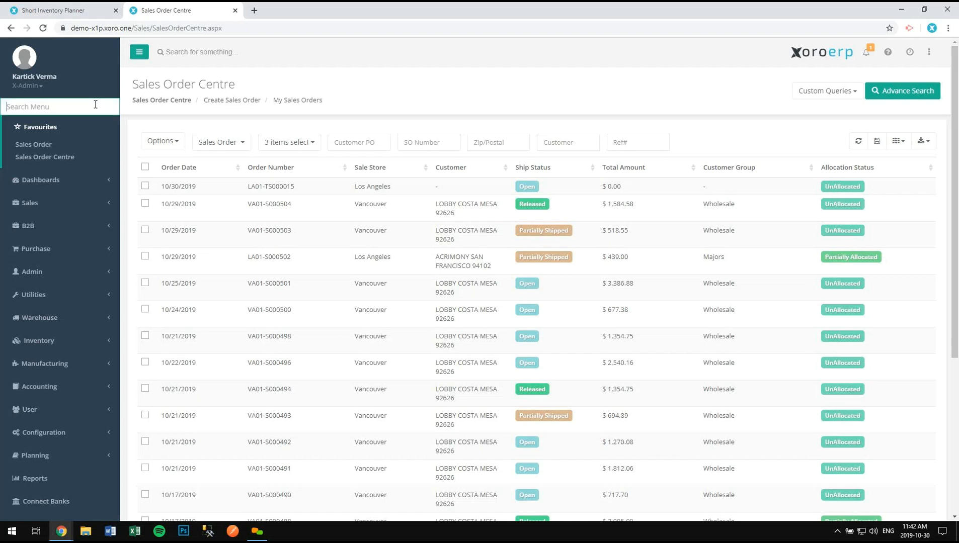
type("adju")
left_click(88, 174)
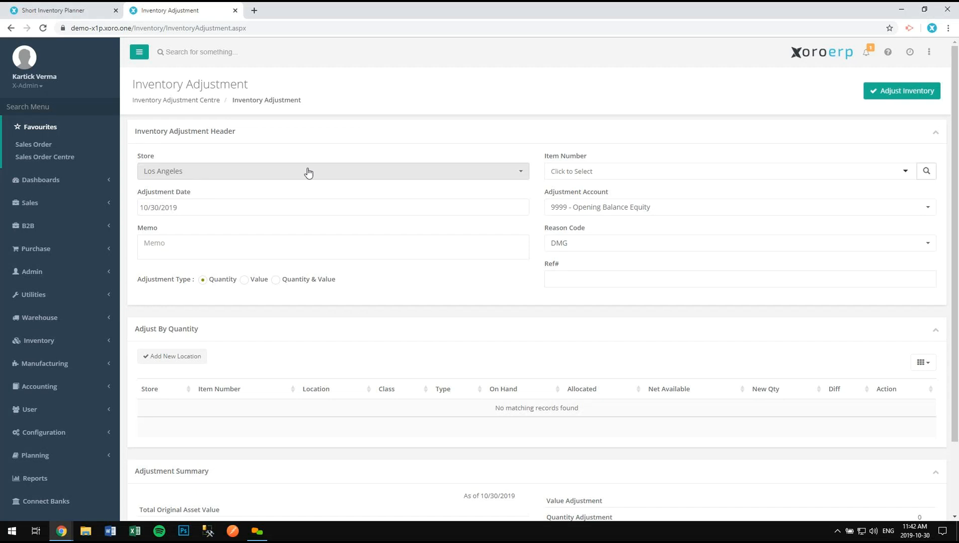
Step: Select item CHS1413-WHT-XS for the Los Angeles adjustment and set the reason code to NF (No-Find)
left_click(582, 174)
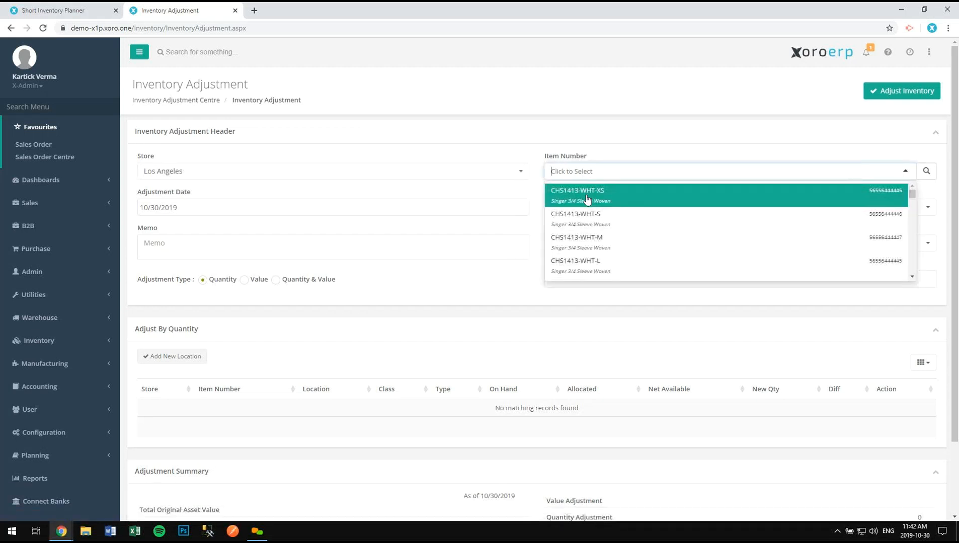
left_click(586, 199)
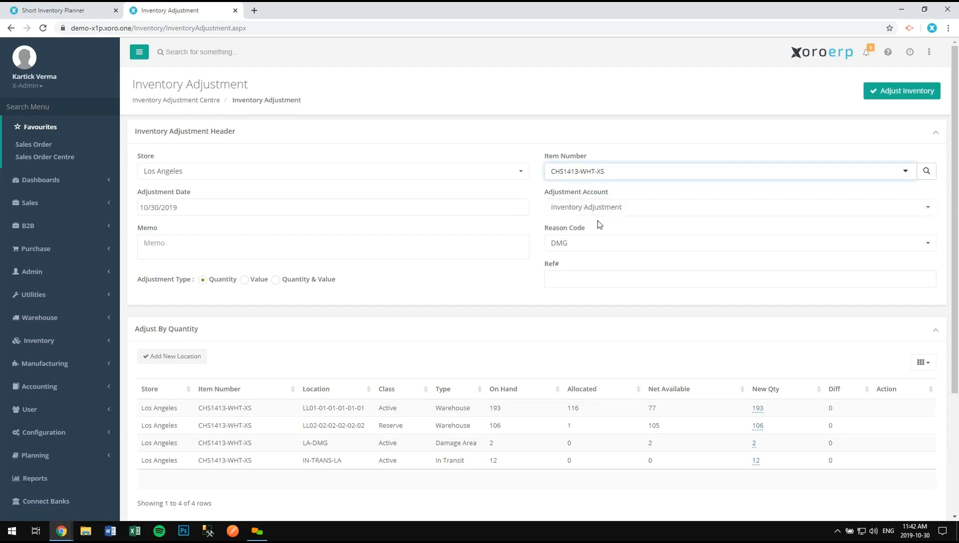
left_click(584, 244)
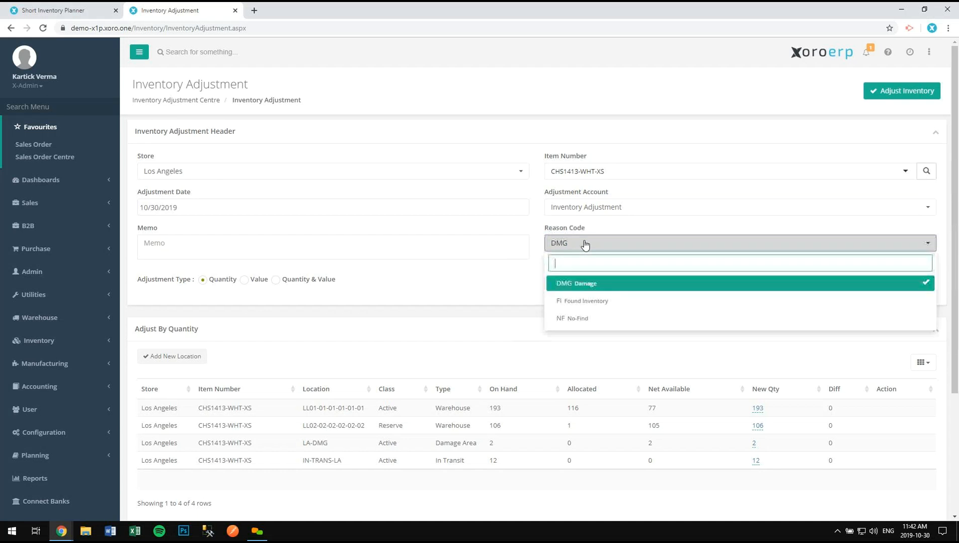
left_click(574, 317)
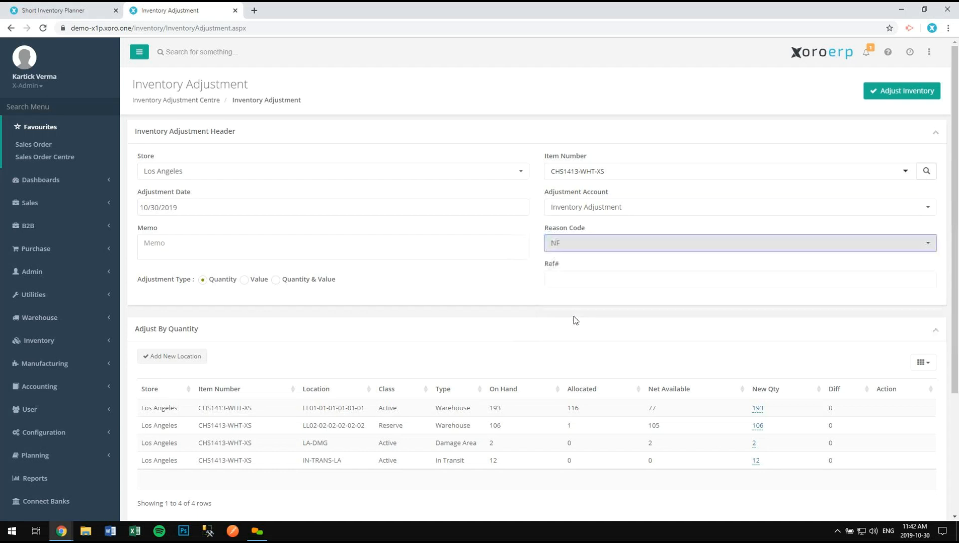
left_click(573, 250)
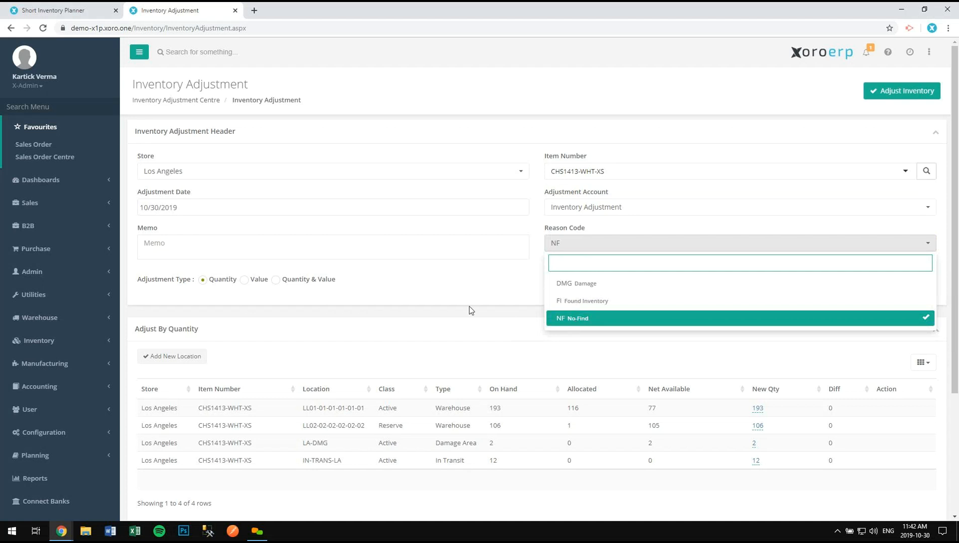
left_click(762, 354)
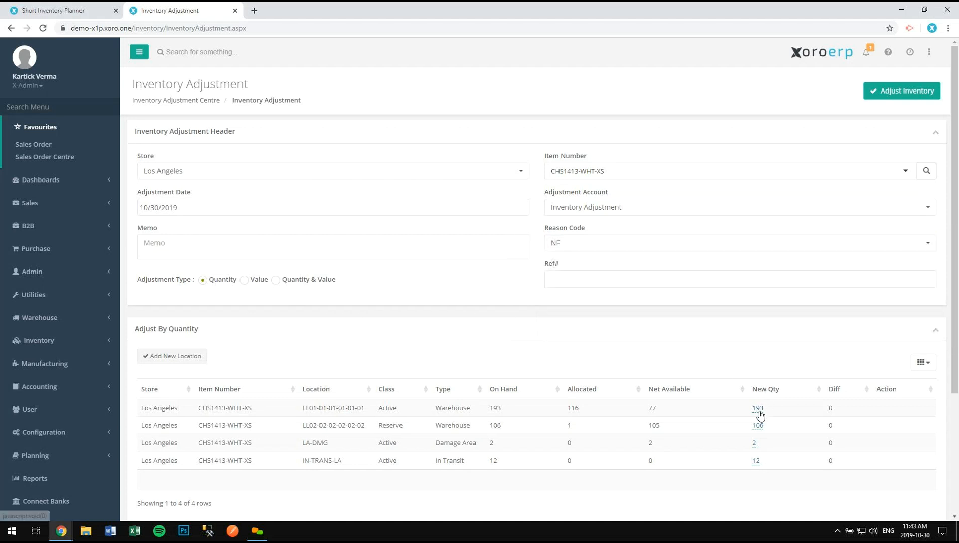
left_click(759, 410)
key("BackSpace")
type("191")
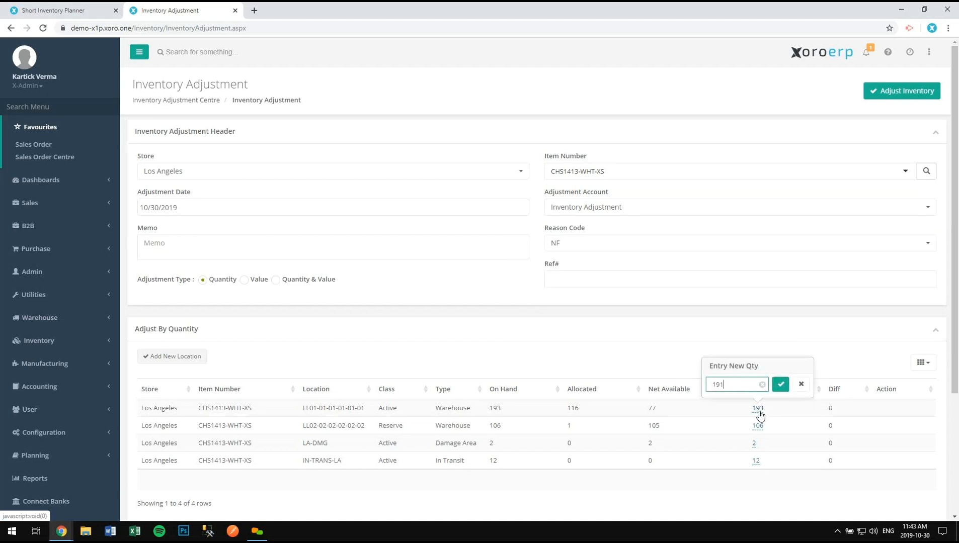
key("Return")
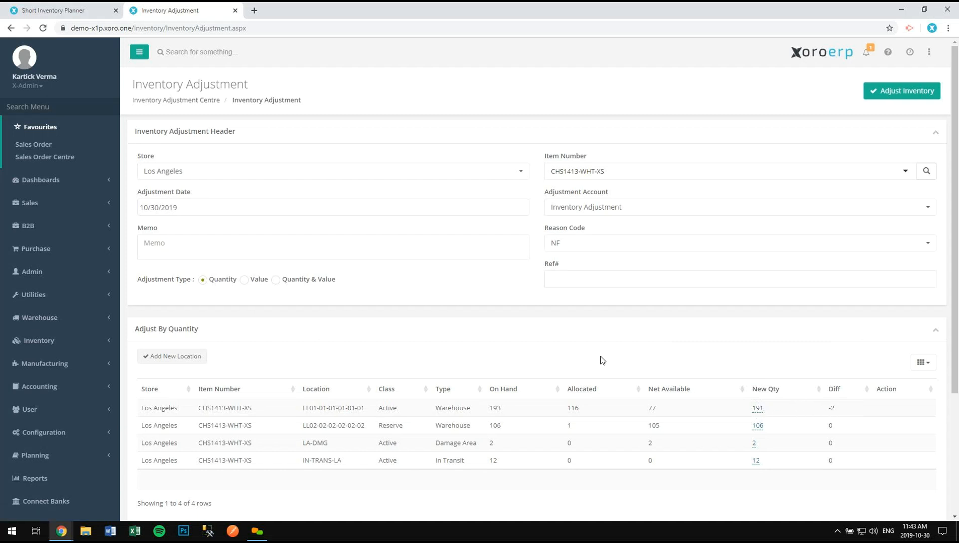
Step: Post the inventory adjustment and open the Inventory Adjustment Centre to review it in the list
scroll(601, 362, "down", 3)
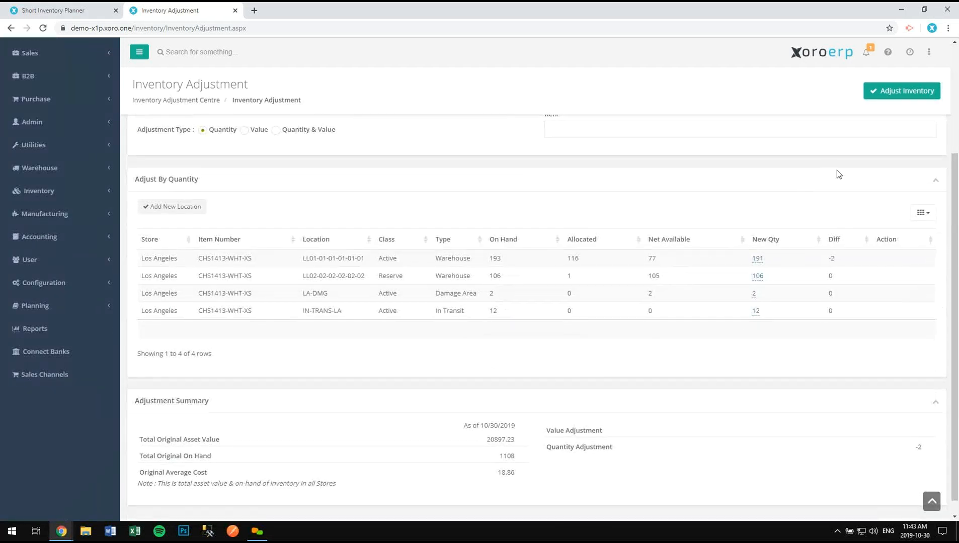
left_click(898, 92)
left_click(444, 348)
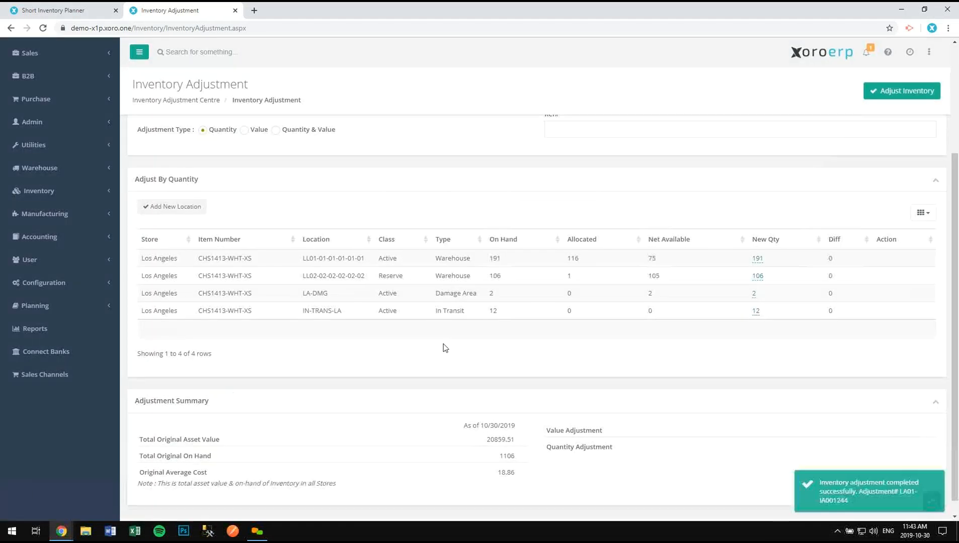
scroll(746, 418, "up", 3)
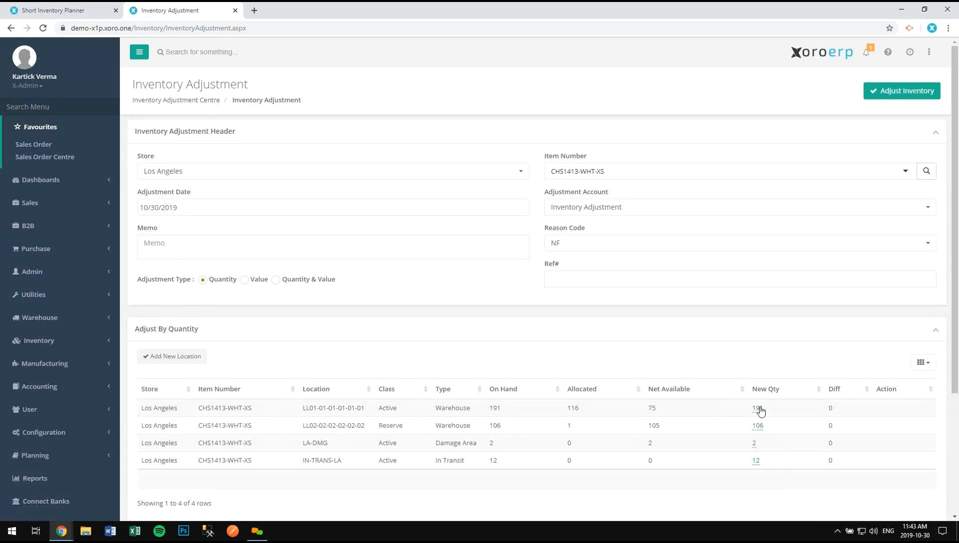
left_click(215, 102)
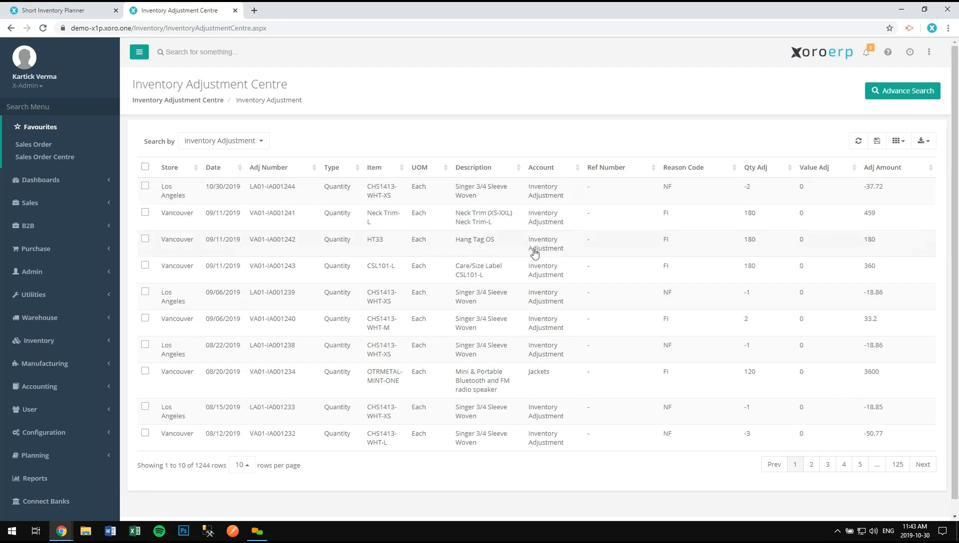
Step: Open the Report Library and browse the Purchase, Profit & Loss and Operation report categories
left_click(69, 482)
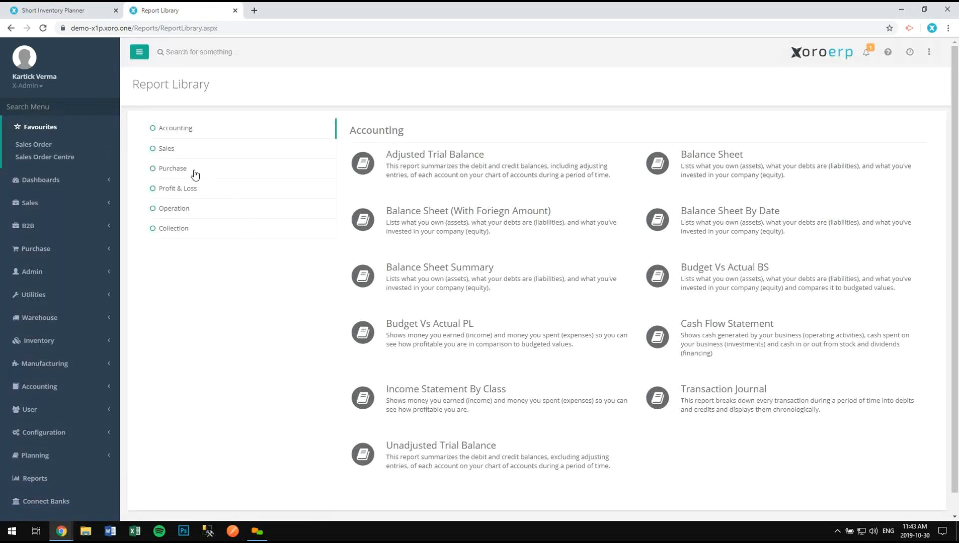
left_click(173, 168)
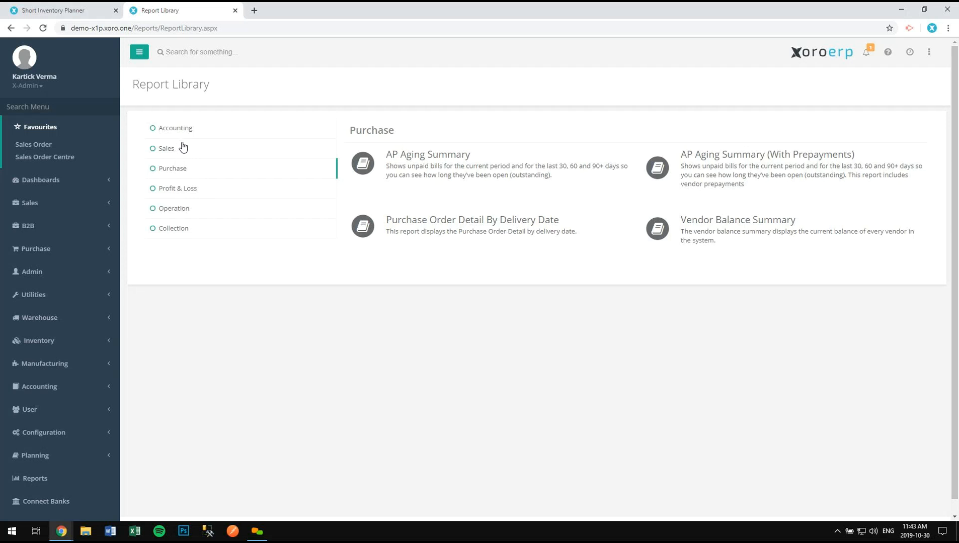
left_click(190, 191)
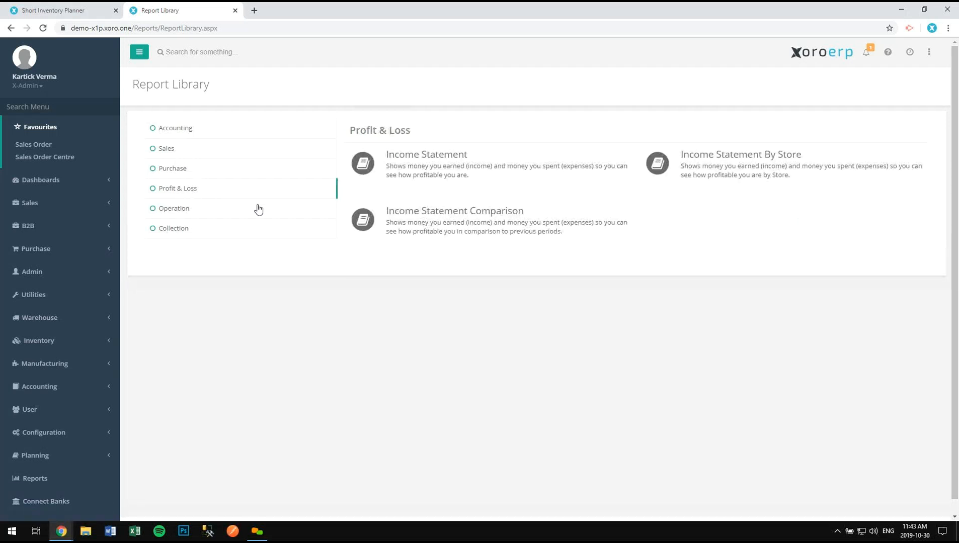
left_click(240, 209)
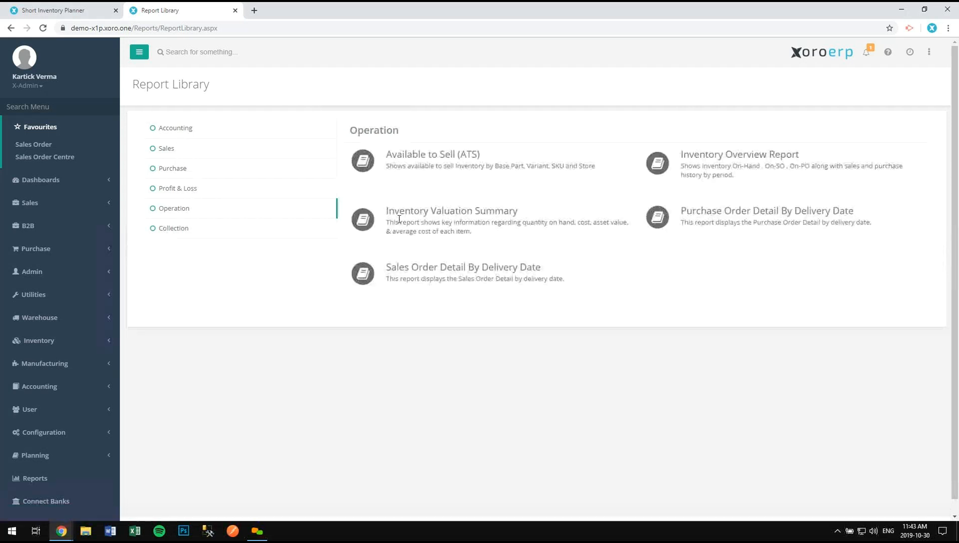
Step: Open the Available to Sell (ATS) report, filter it to season SS19 for store LA01, and close it
left_click(457, 160)
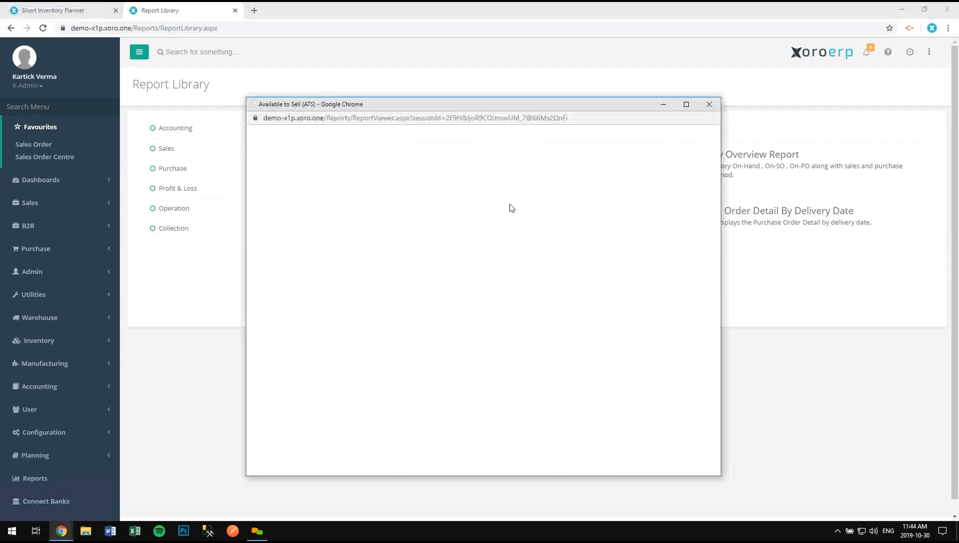
left_click_drag(557, 103, 488, 87)
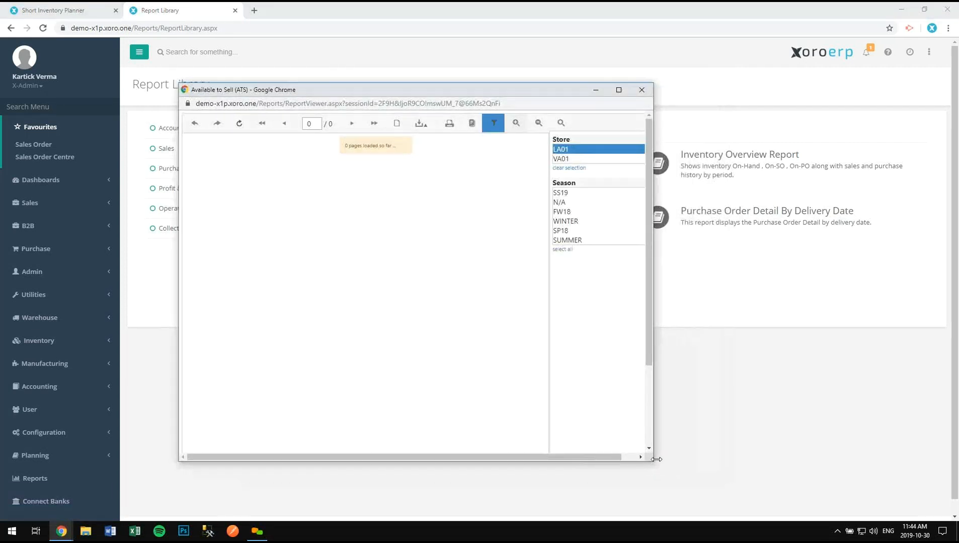
left_click_drag(653, 461, 773, 458)
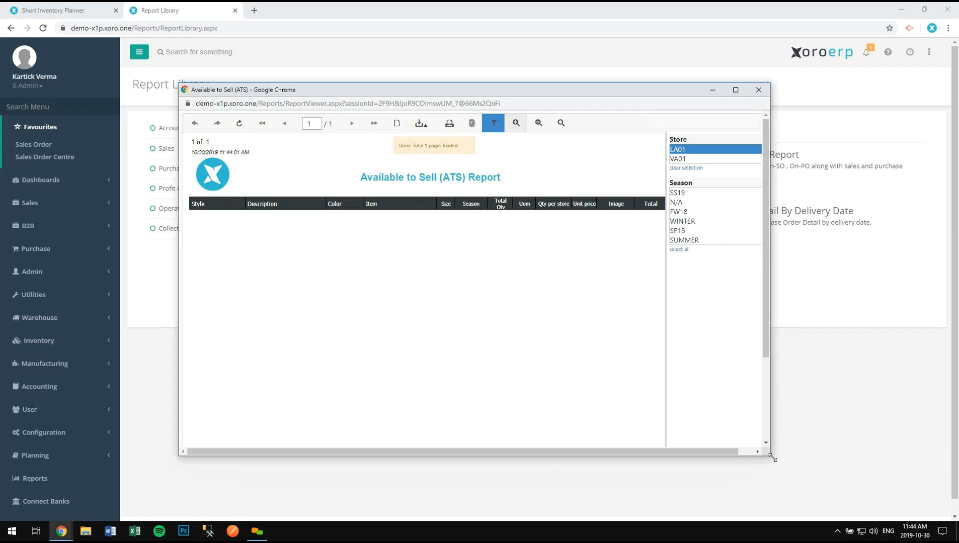
left_click(688, 194)
scroll(725, 413, "down", 3)
left_click(685, 436)
left_click_drag(775, 459, 833, 462)
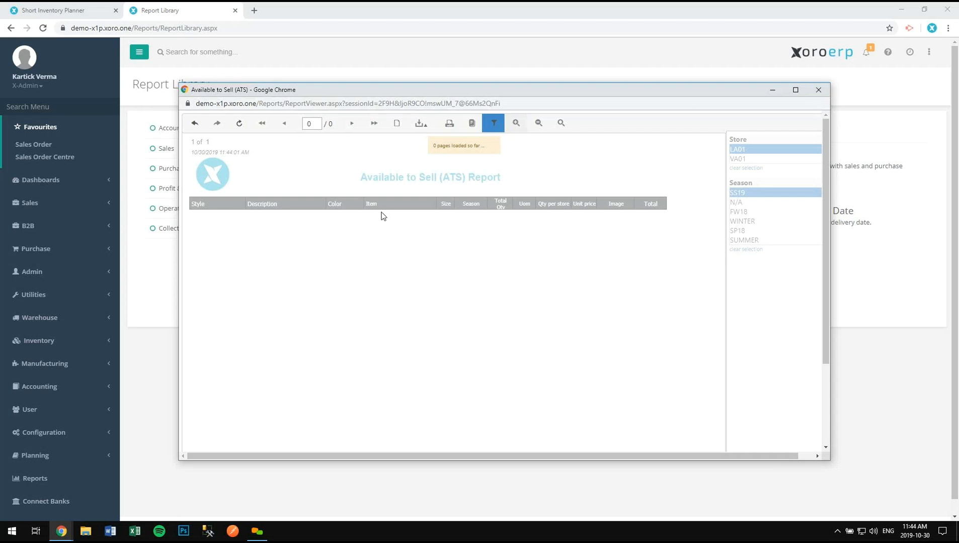
left_click(818, 90)
Step: Open the Inventory Overview Report in an enlarged window, review the item rows, and close it
left_click(752, 157)
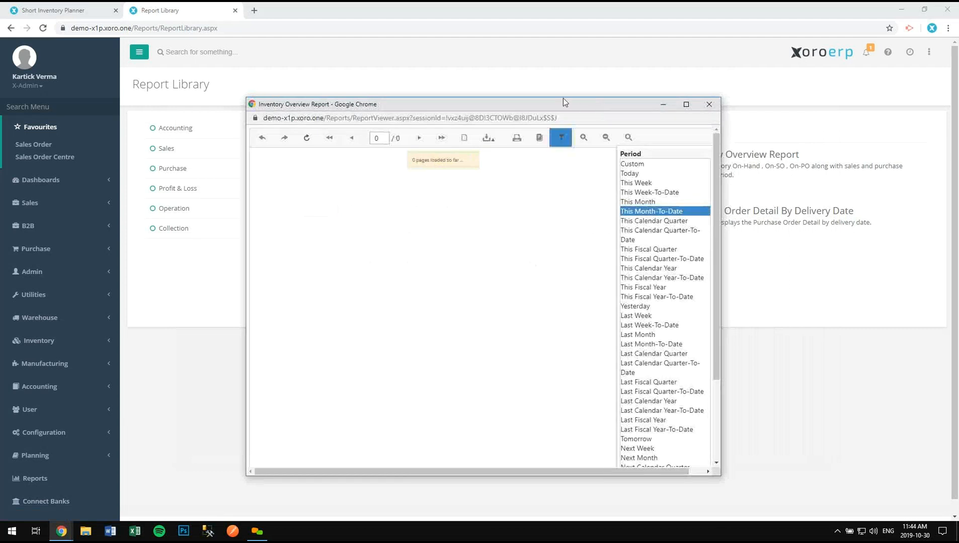
left_click_drag(564, 100, 466, 64)
left_click_drag(624, 439, 811, 460)
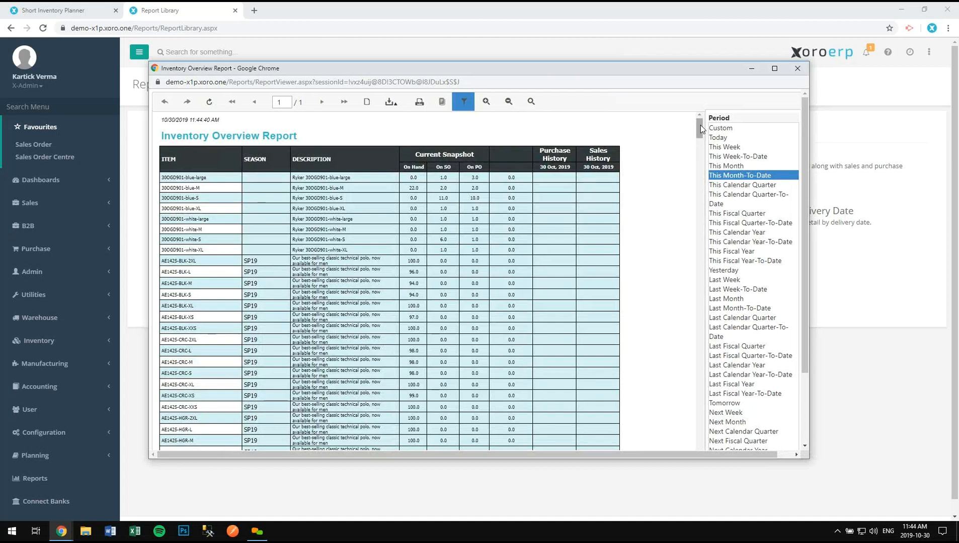
left_click_drag(700, 126, 686, 262)
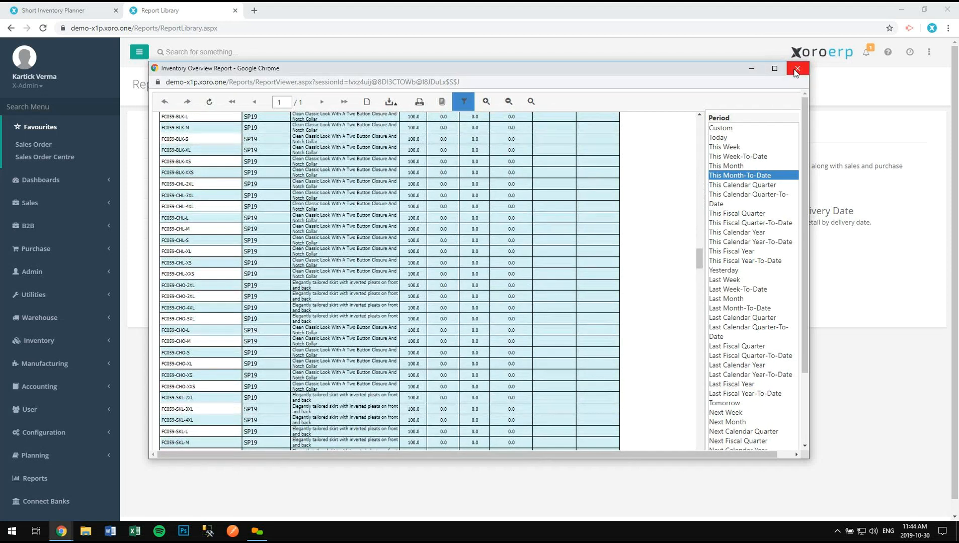
left_click(797, 69)
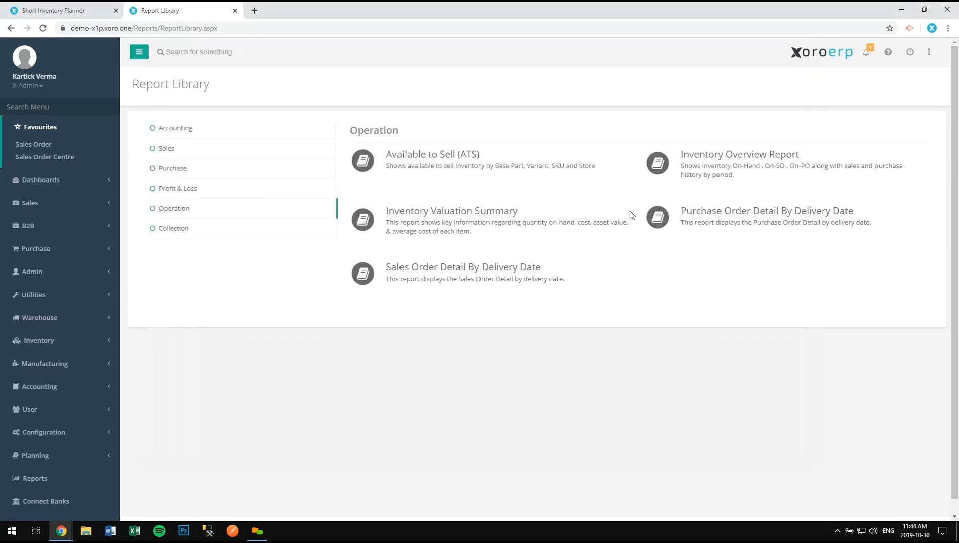
Step: Open the Inventory Valuation Summary and copy item number CHAW16-NAVY-S from the Short Inventory Planner
left_click(479, 211)
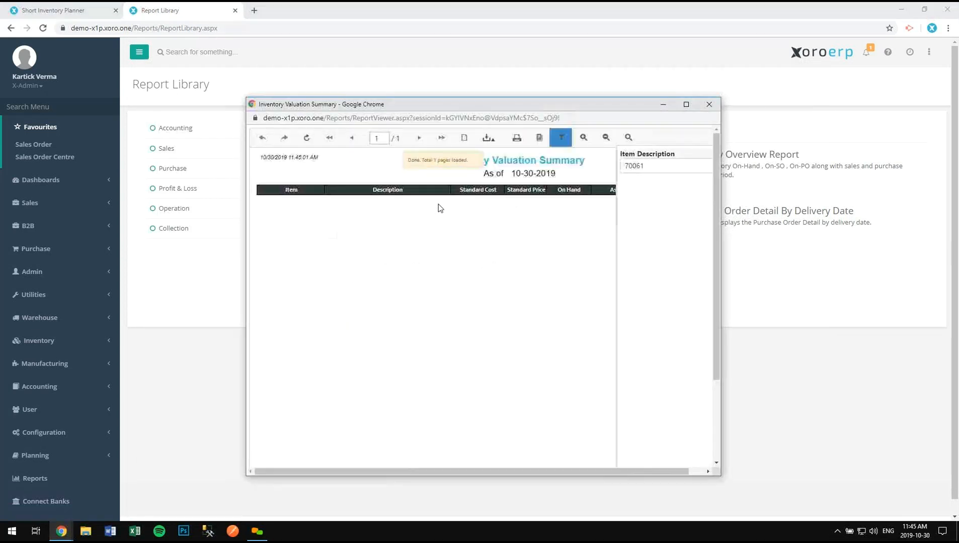
left_click(74, 10)
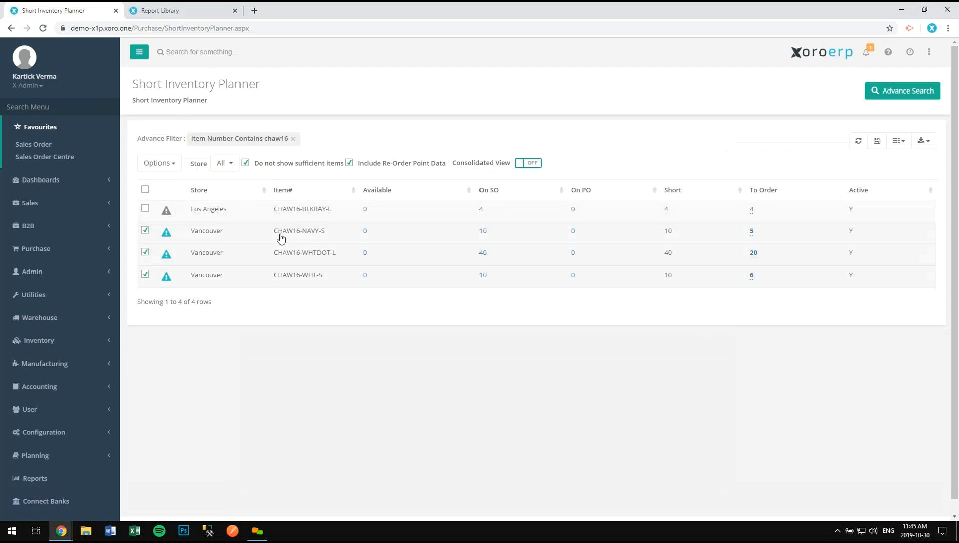
left_click_drag(275, 235, 296, 237)
left_click_drag(330, 233, 274, 232)
key("ctrl+c")
key("alt+Tab")
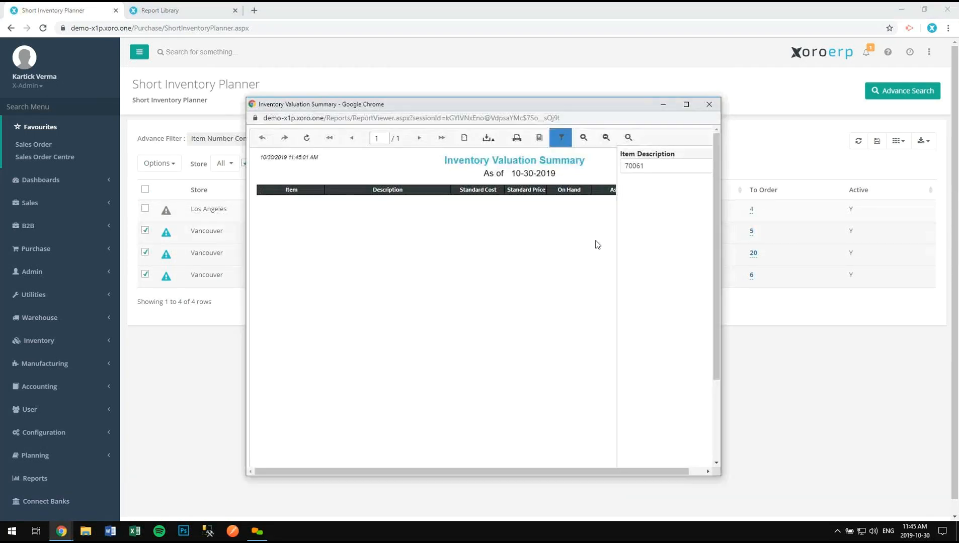
Step: Filter the Inventory Valuation Summary by CHAW16-NAVY-S and open that item's valuation detail in a wider window
left_click(650, 167)
key("ctrl+a")
key("ctrl+v")
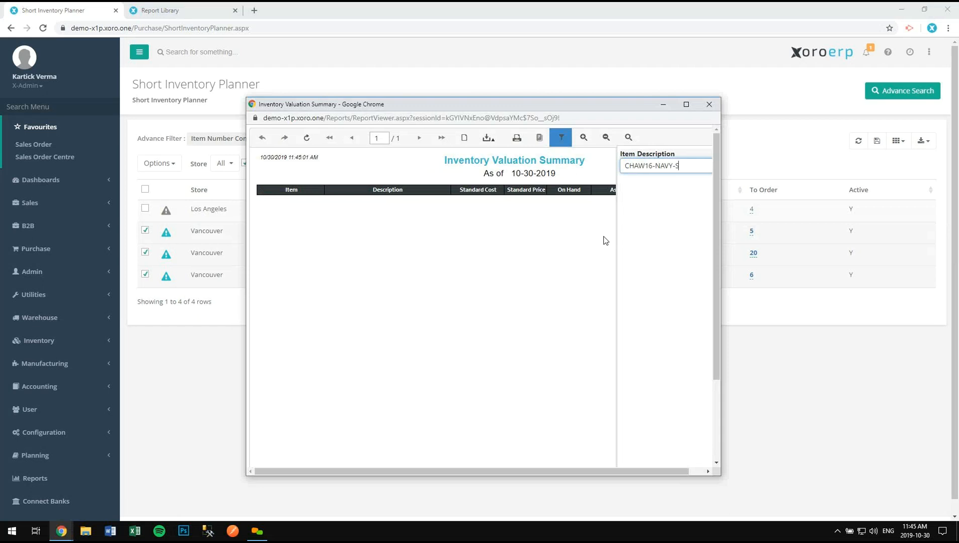
key("Return")
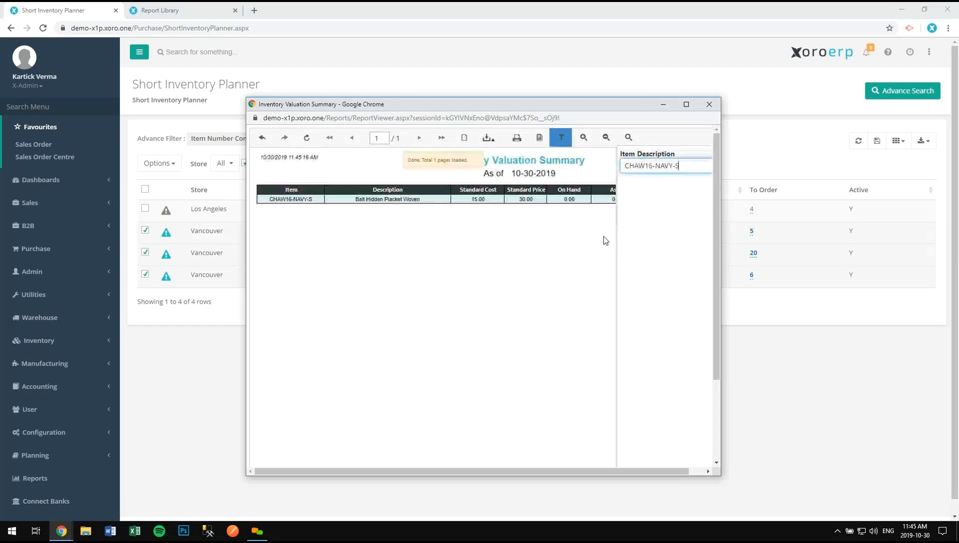
left_click(303, 201)
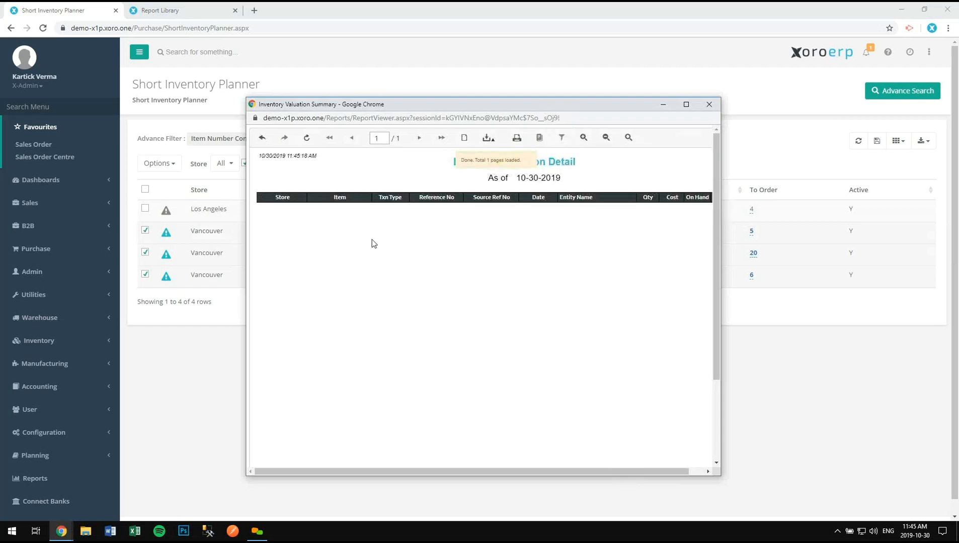
left_click_drag(721, 166, 805, 166)
Step: Clear the chaw16 filter in the Short Inventory Planner and copy the Vancouver item number POWELL-RE-DECK-0144
left_click(228, 152)
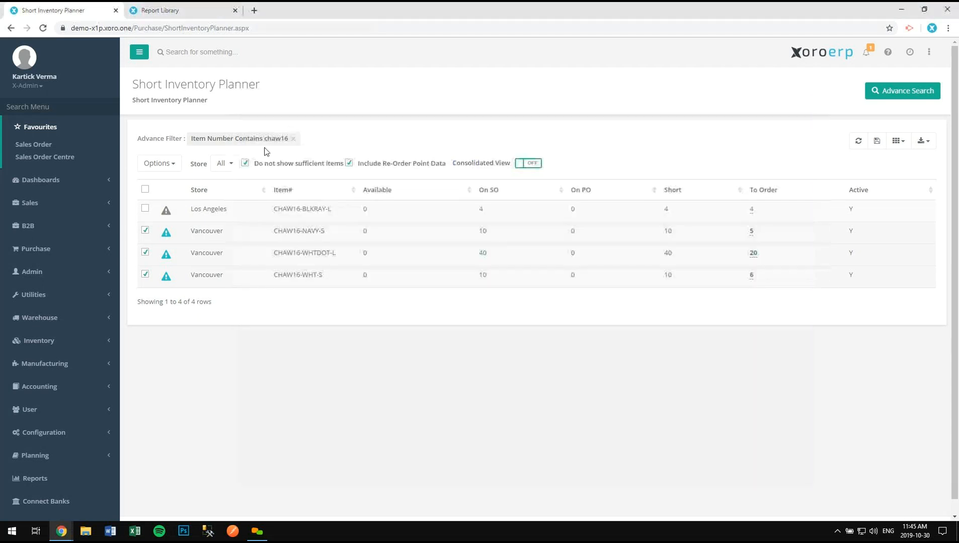
left_click(292, 139)
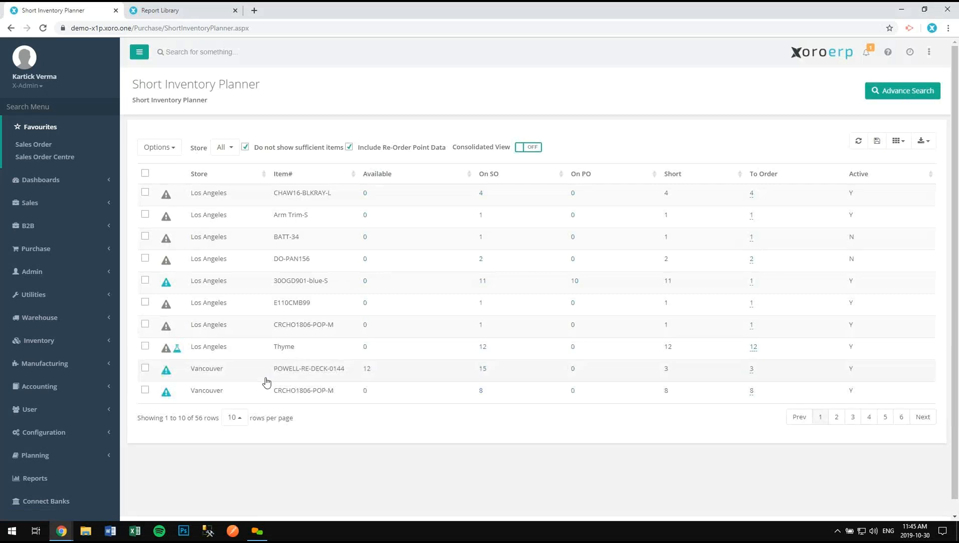
left_click_drag(273, 371, 344, 373)
Step: Return the report to the Inventory Valuation Summary and filter it by item POWELL-RE-DECK-0144
key("alt+Tab")
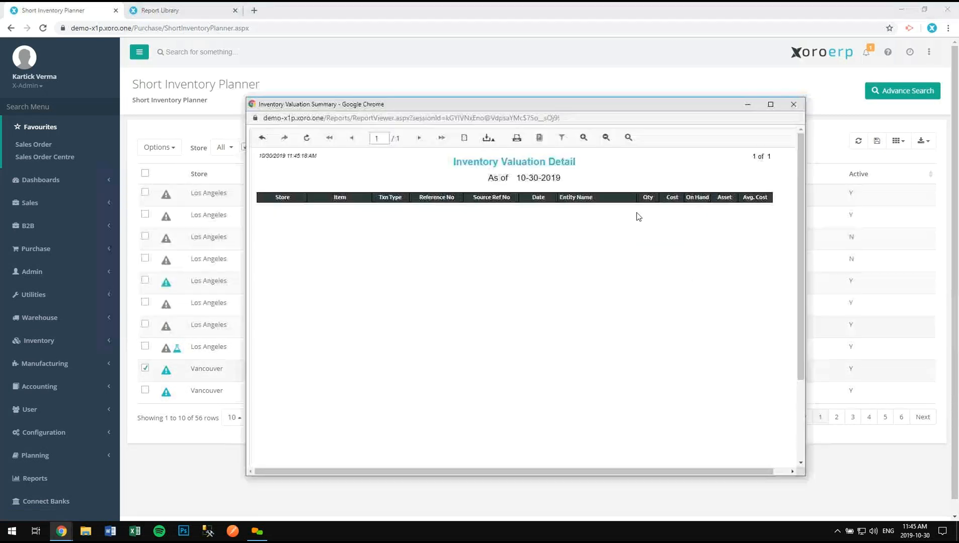
left_click(263, 138)
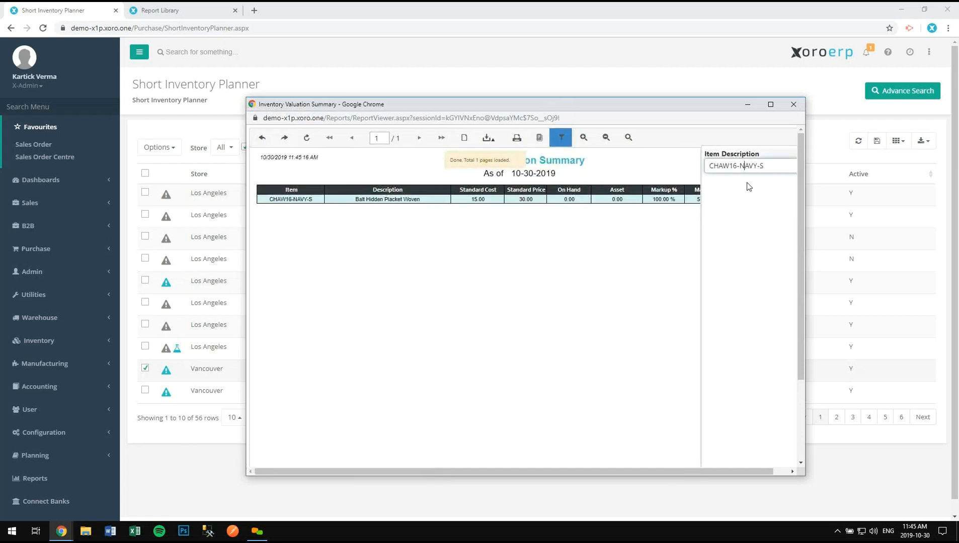
key("Return")
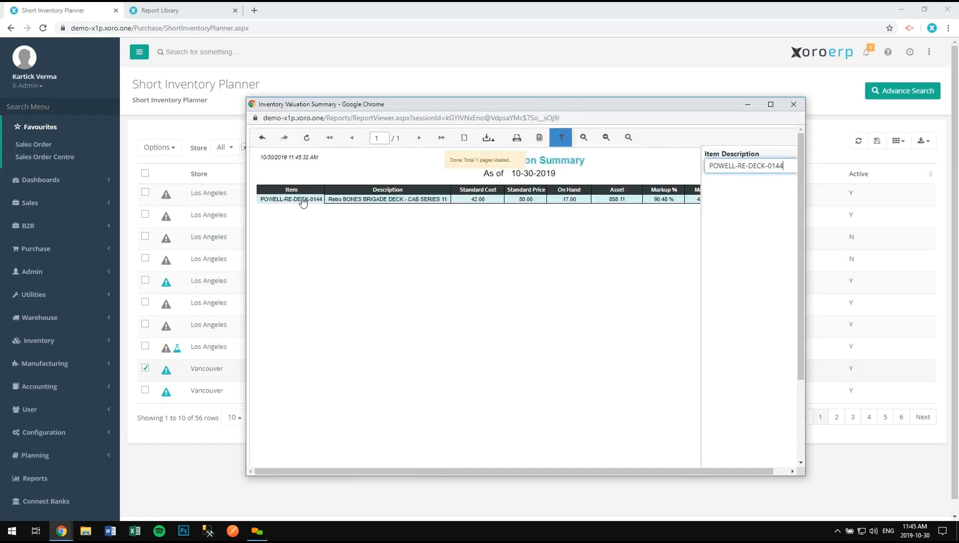
Step: Open the inventory valuation detail of item POWELL-RE-DECK-0144, review it and close the report window
left_click(290, 200)
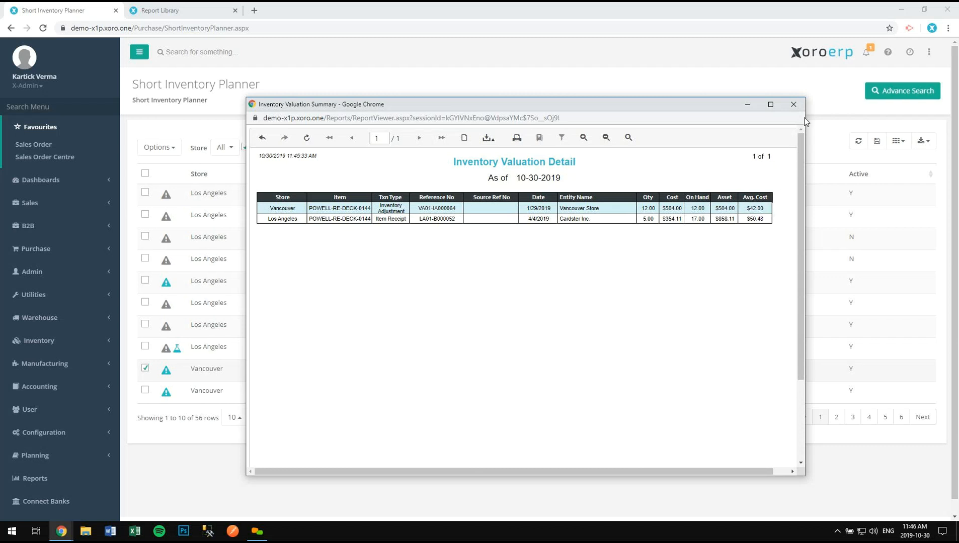
left_click(794, 104)
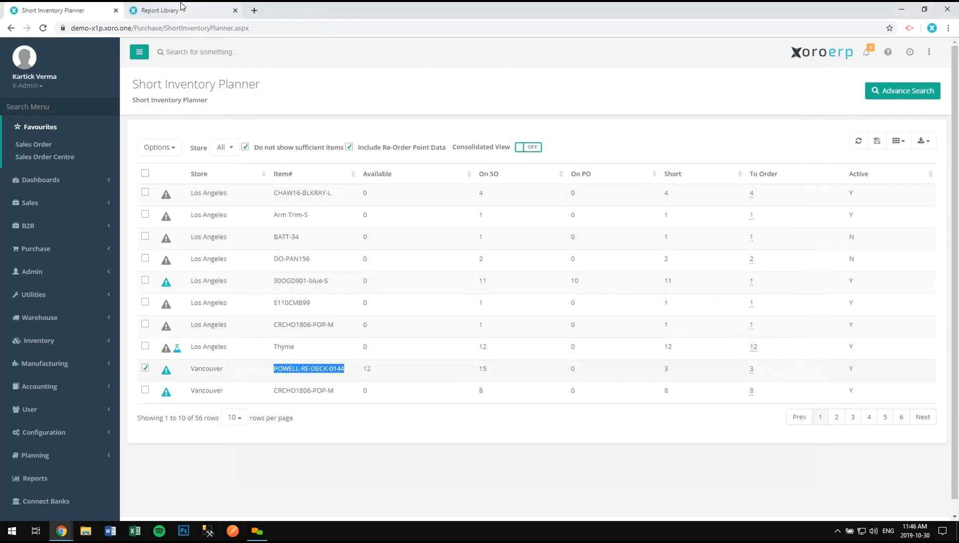
Step: View the Purchase Order Detail By Delivery Date report, drill into the 30 Oct 2019 quantity of CHAW16-CHAR-M, and close the report
left_click(181, 5)
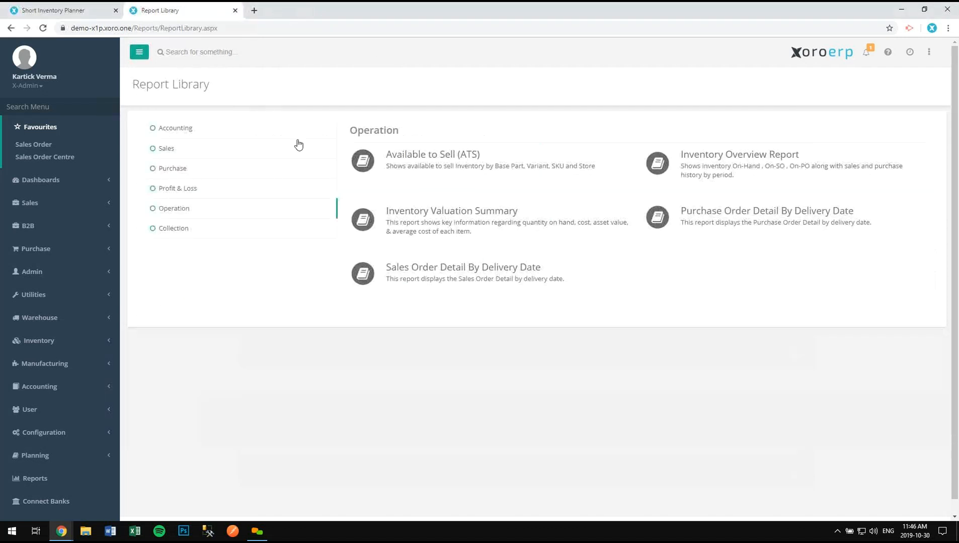
left_click(725, 216)
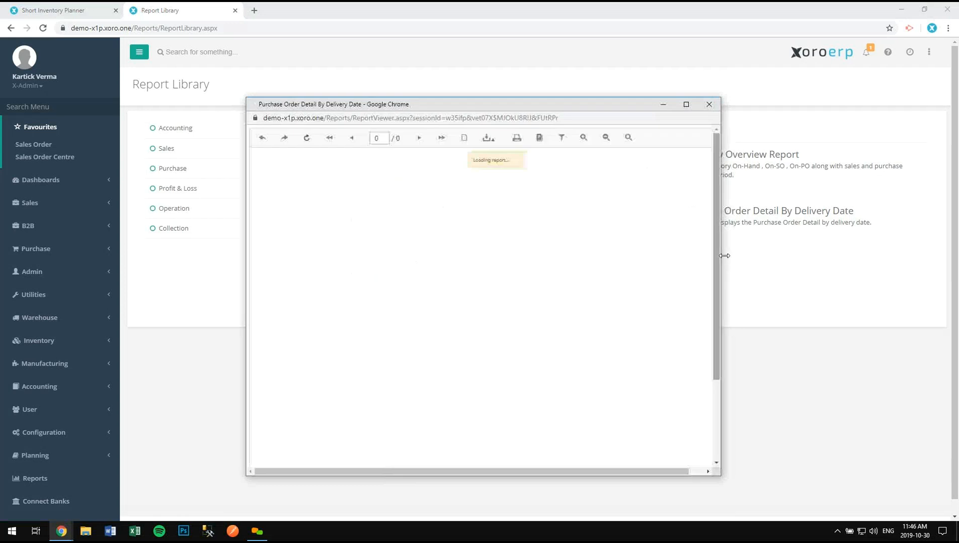
left_click_drag(758, 255, 912, 266)
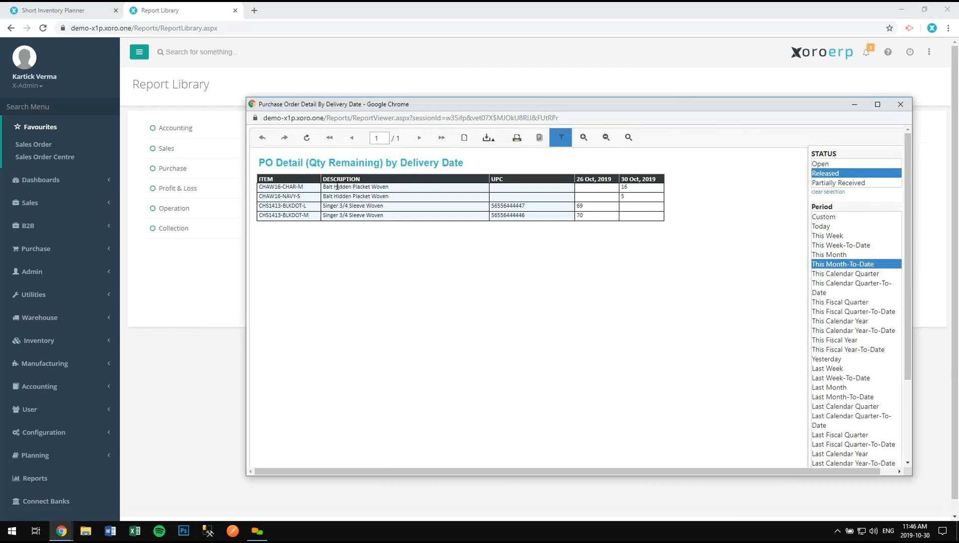
left_click(629, 191)
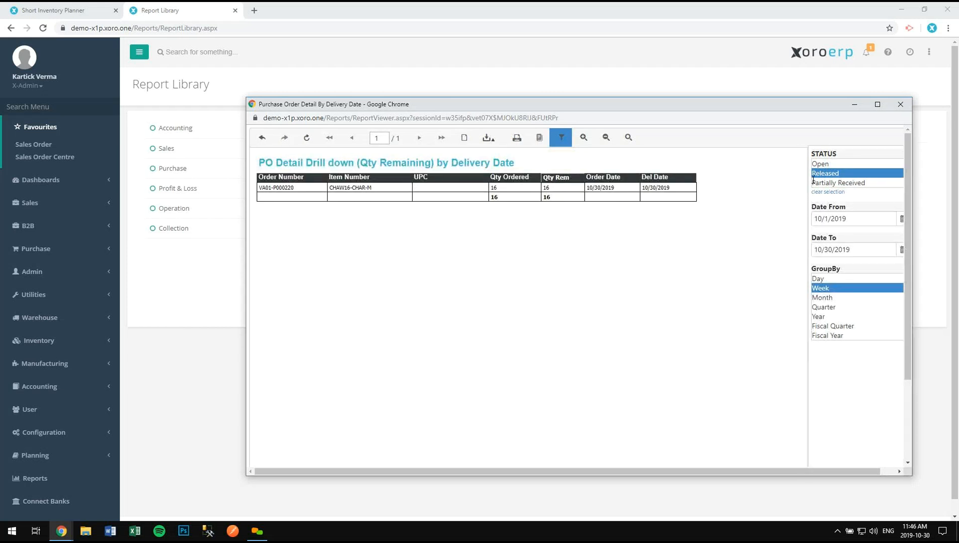
left_click_drag(912, 200, 931, 201)
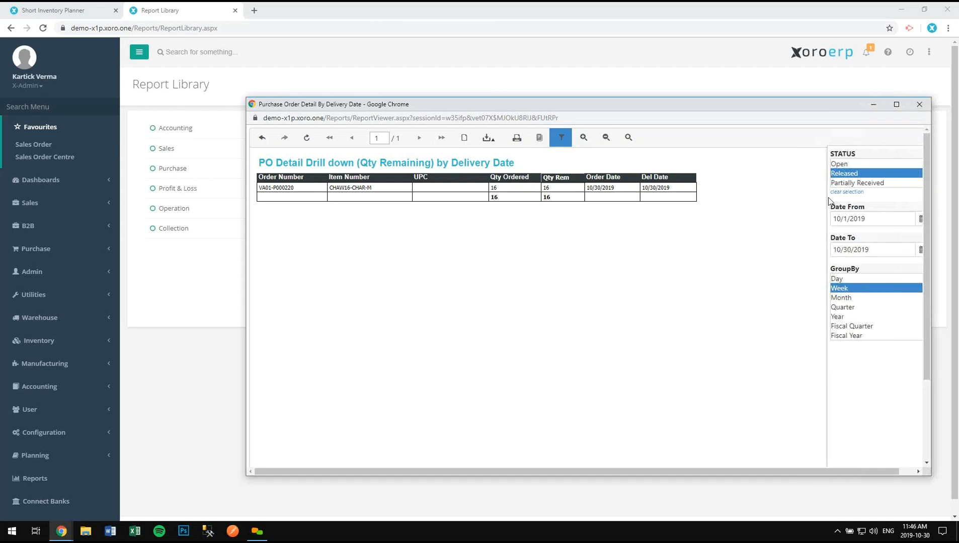
left_click_drag(809, 112, 738, 113)
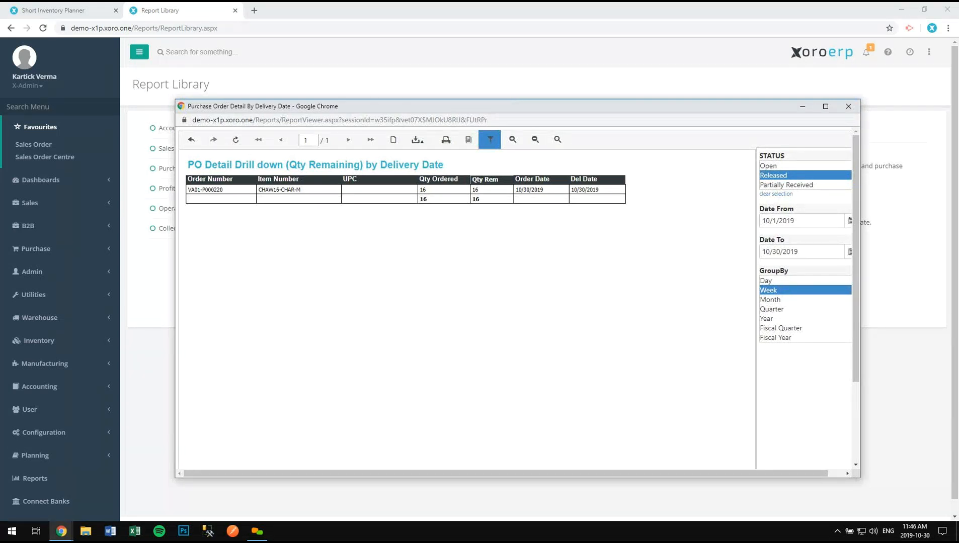
left_click(849, 107)
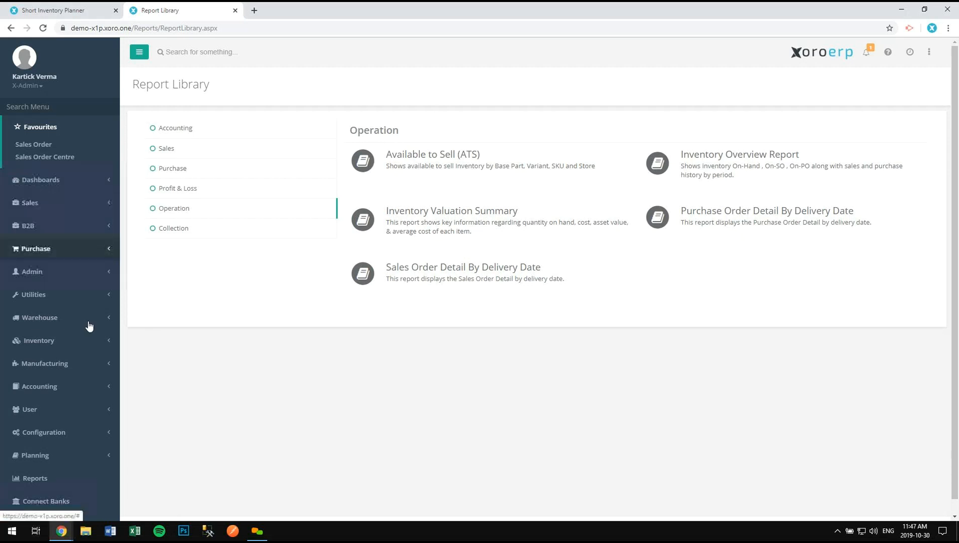
Step: View the blank Bill Of Material form under Manufacturing and go from it to the Bill Of Material Centre
left_click(91, 362)
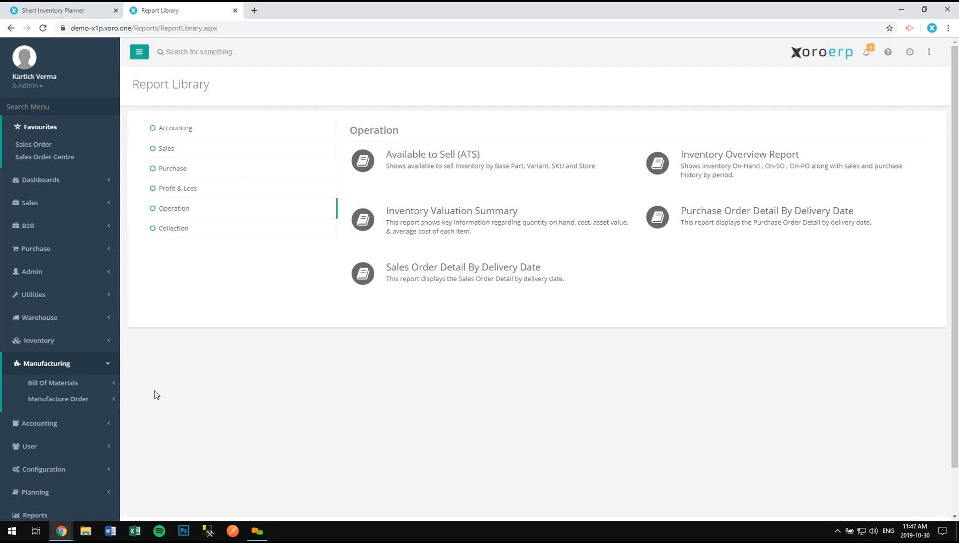
left_click(98, 385)
left_click(83, 405)
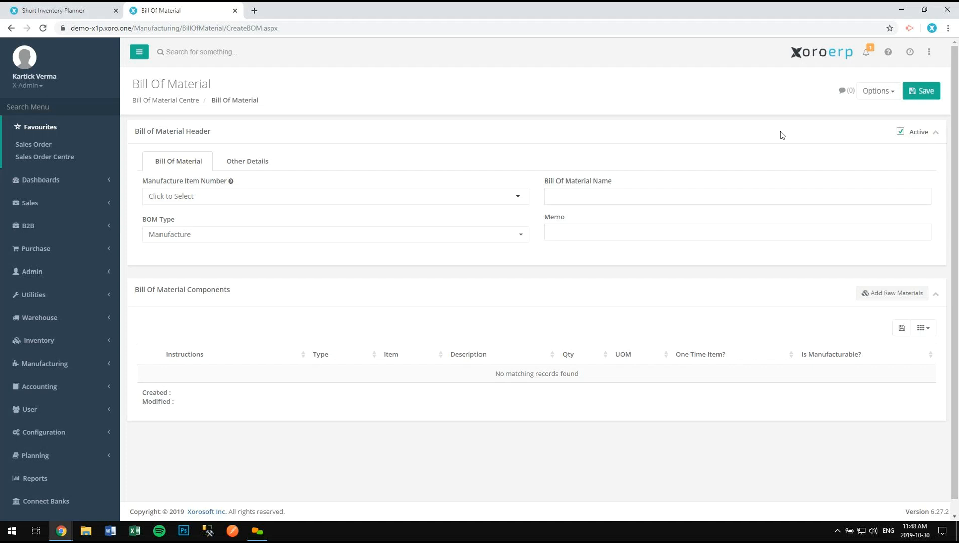
left_click(195, 103)
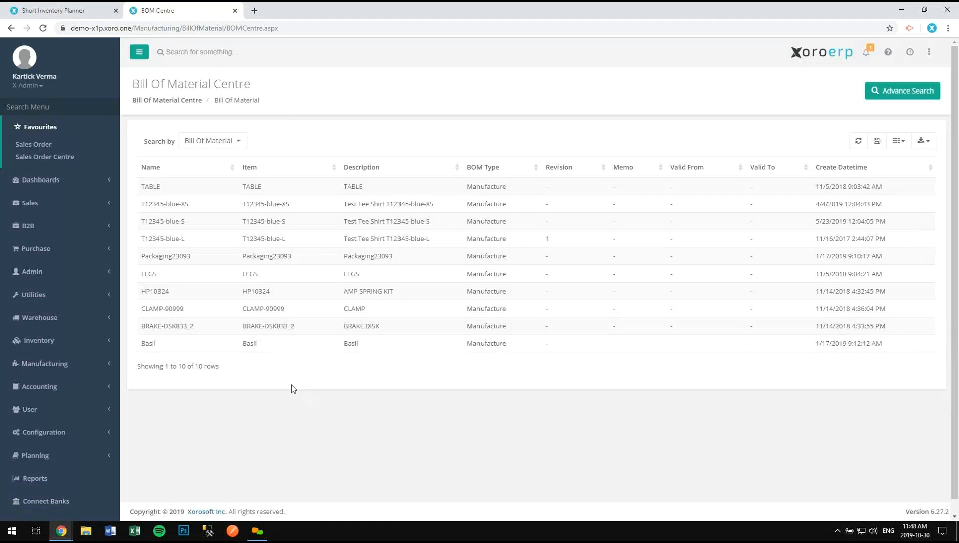
Step: Start a new manufacturing order for the Los Angeles store with T12345-blue-XS as the manufacture item
left_click(81, 369)
left_click(85, 401)
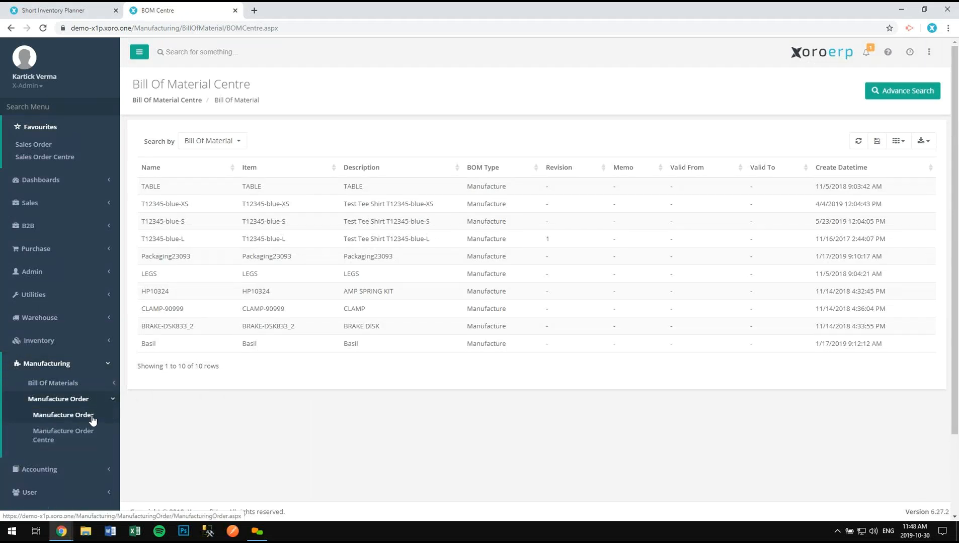
left_click(92, 417)
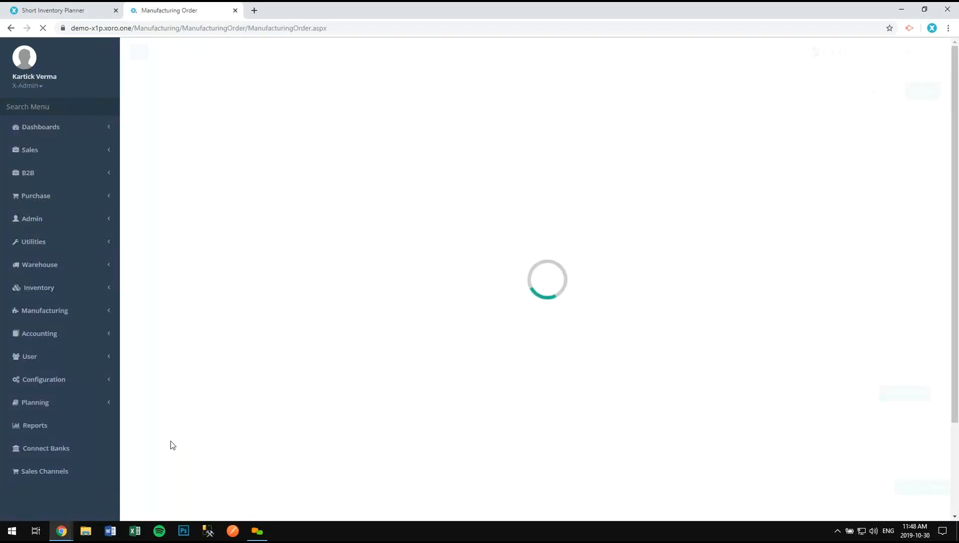
left_click(202, 208)
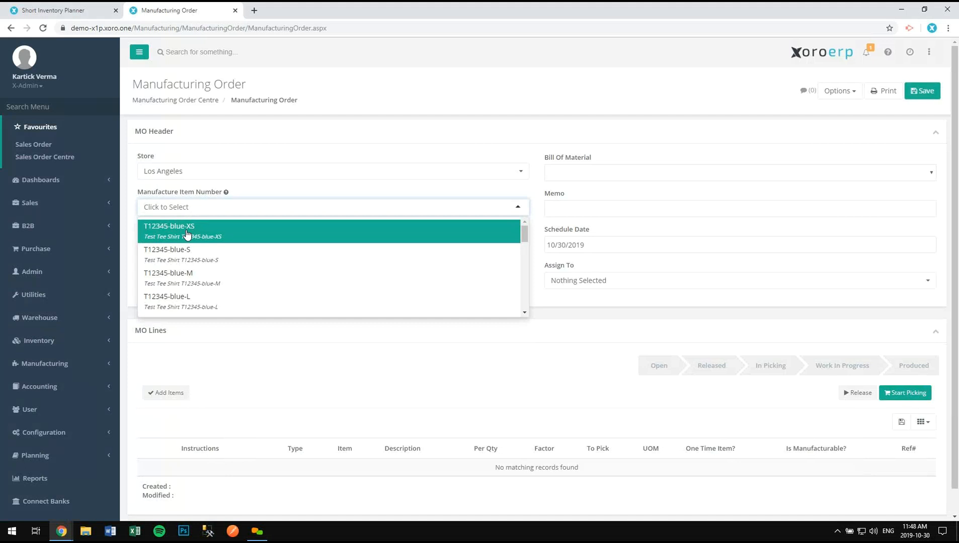
left_click(186, 235)
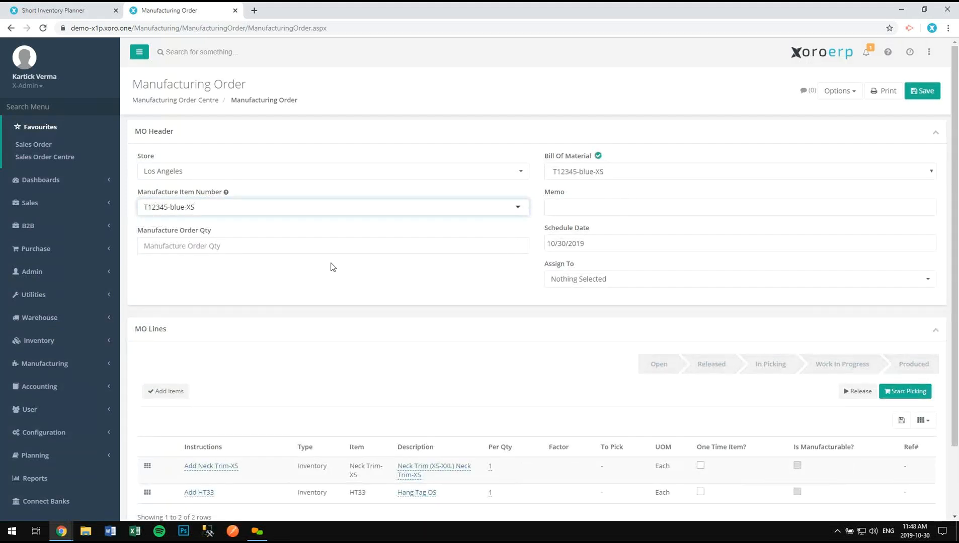
Step: Set the manufacture order quantity to 1 and save the manufacturing order
left_click(291, 246)
type("1")
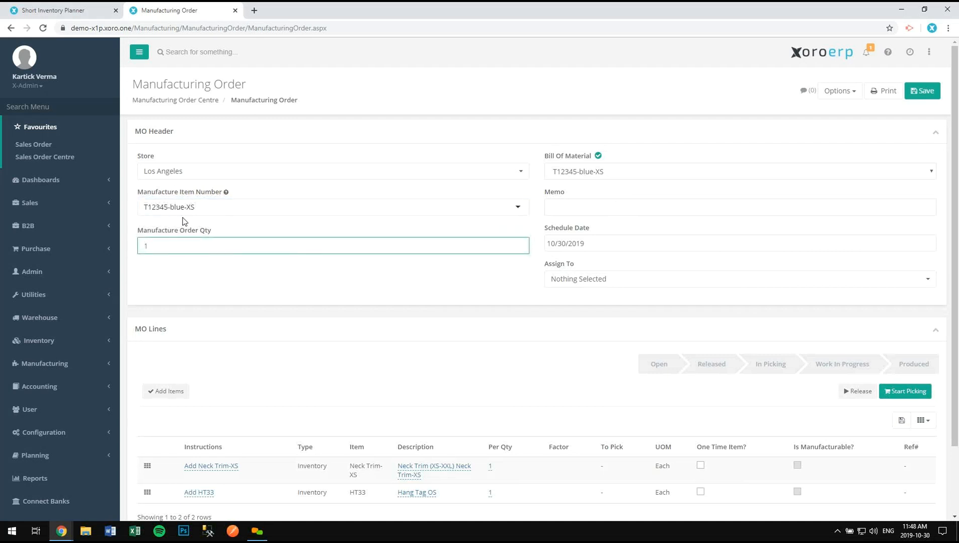
scroll(256, 358, "down", 2)
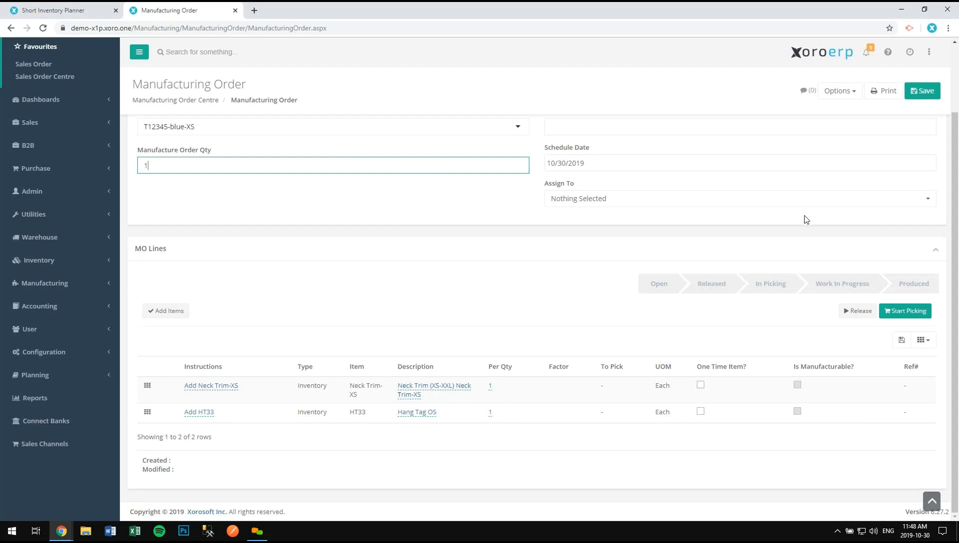
left_click(908, 97)
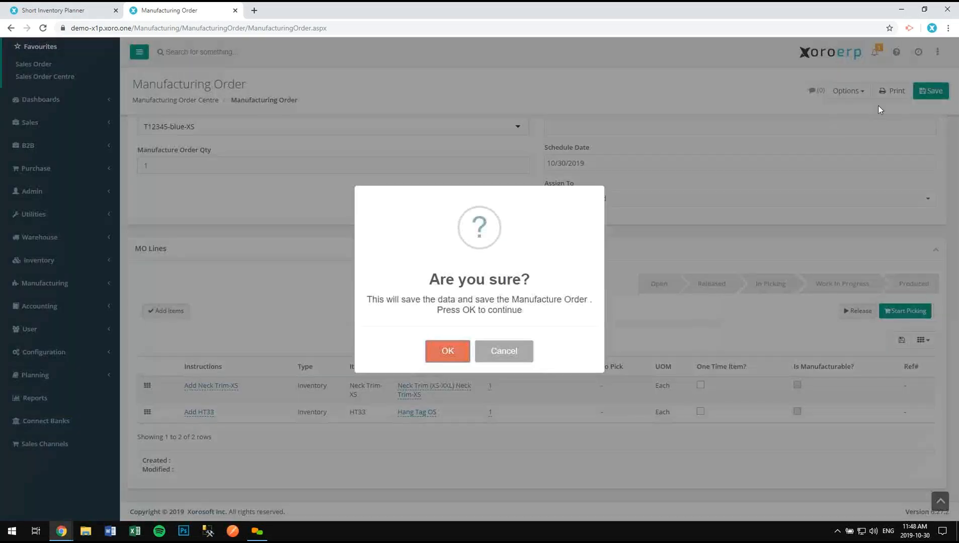
left_click(451, 351)
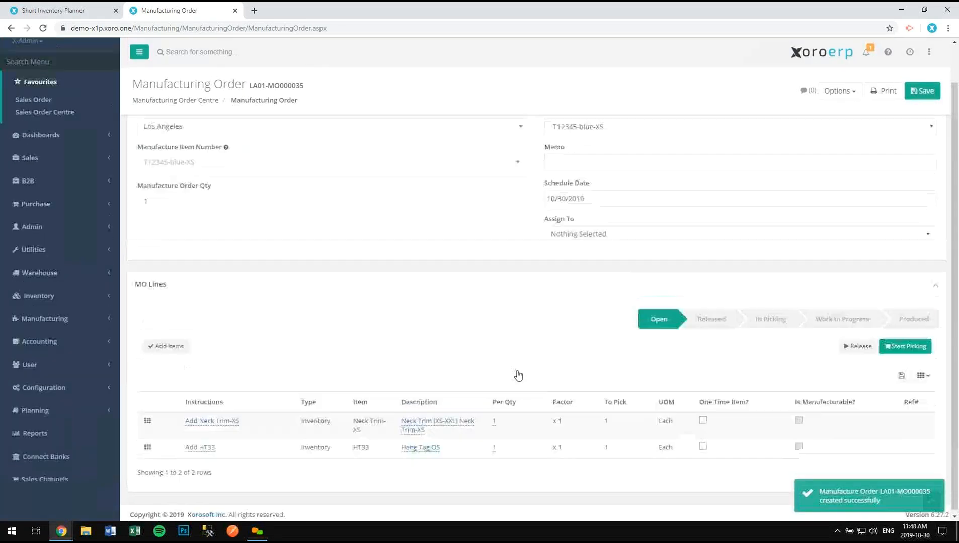
Step: Check the assignee choices without picking one and release the T12345-blue-XS manufacturing order
left_click(608, 284)
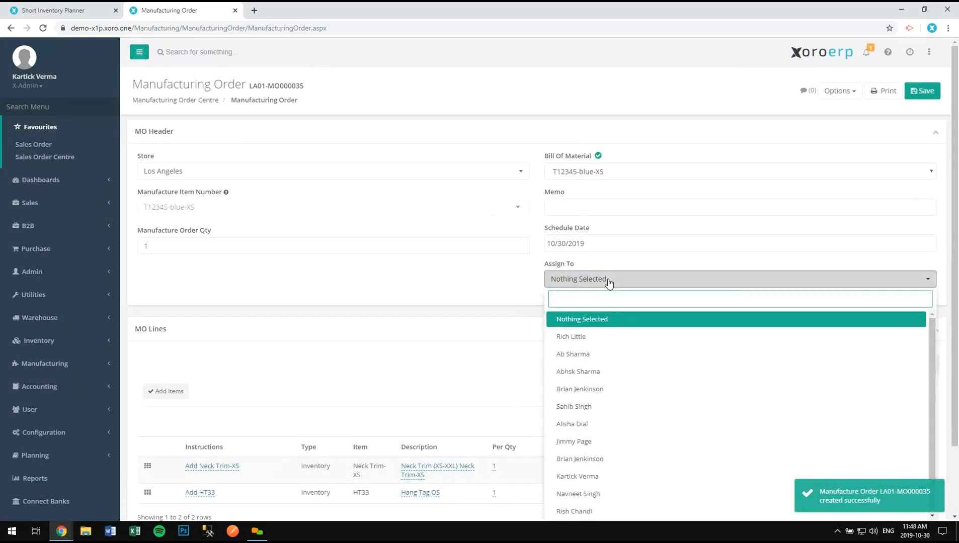
left_click(608, 283)
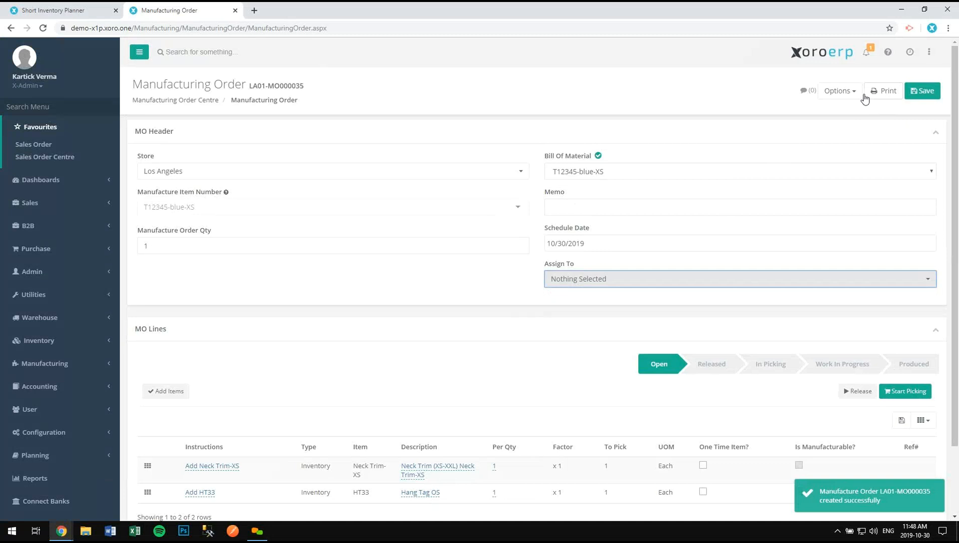
scroll(787, 356, "down", 2)
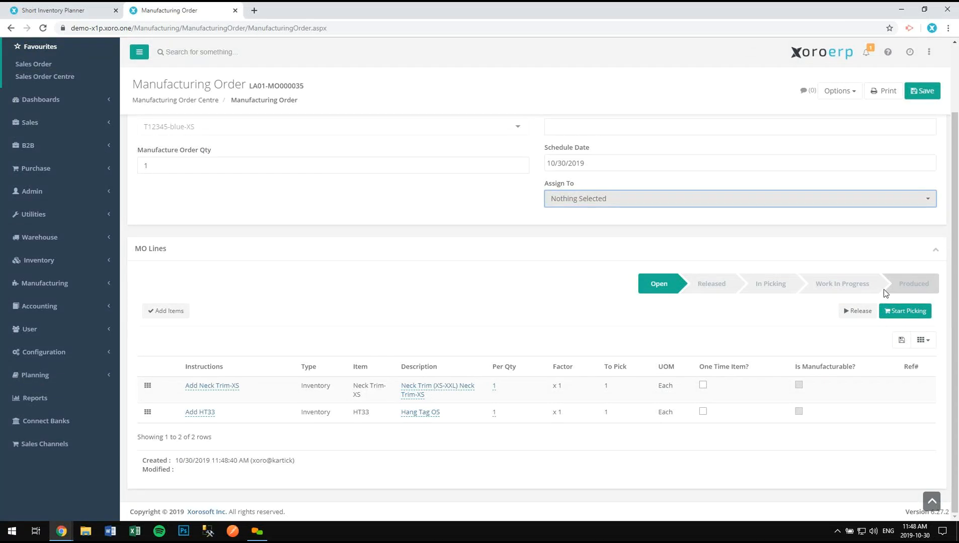
left_click(857, 311)
left_click(448, 353)
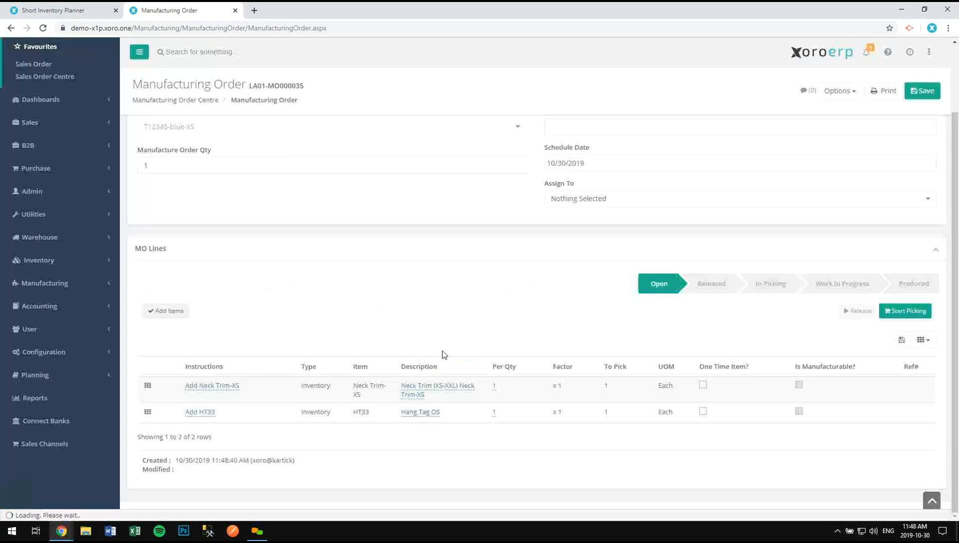
mouse_move(157, 394)
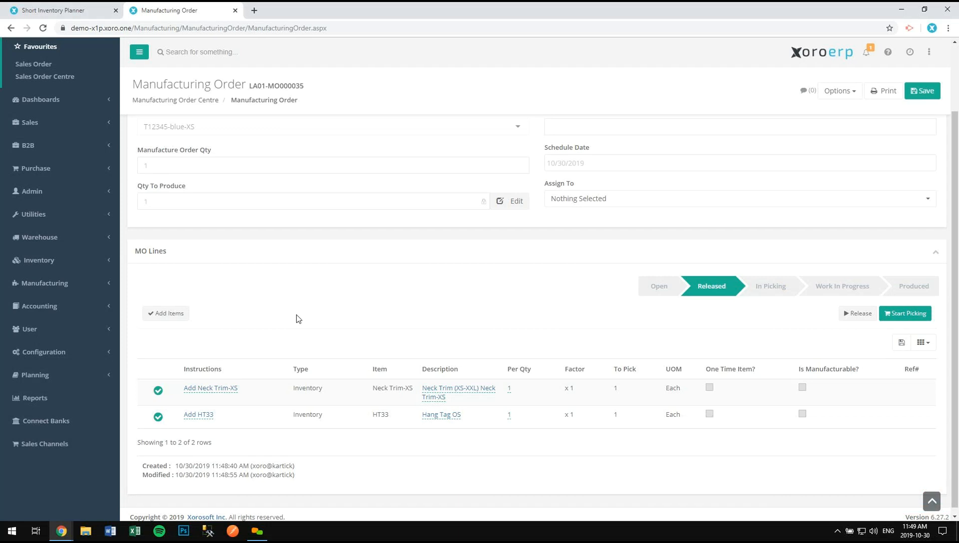
Step: Review the released order's quantities and component lines, and start picking its raw materials
scroll(326, 308, "down", 1)
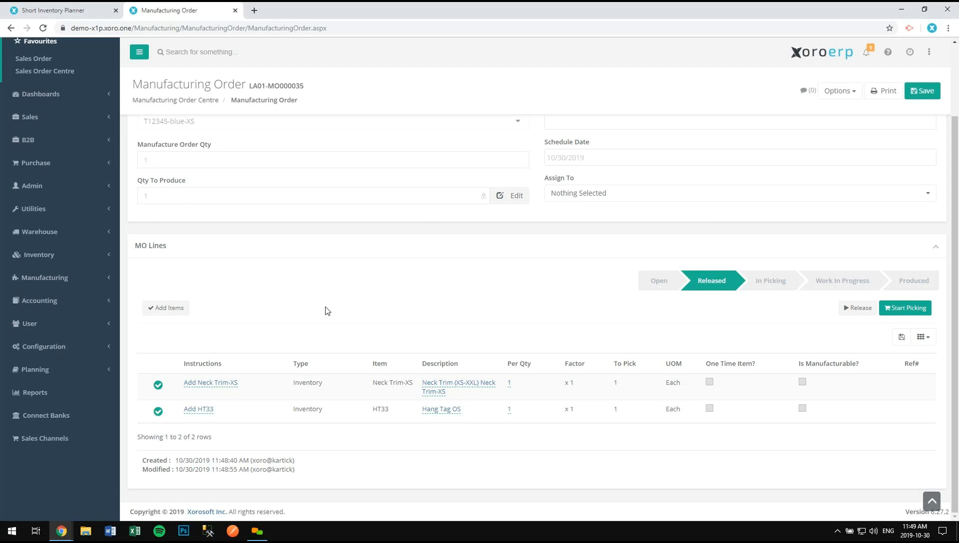
scroll(236, 274, "up", 3)
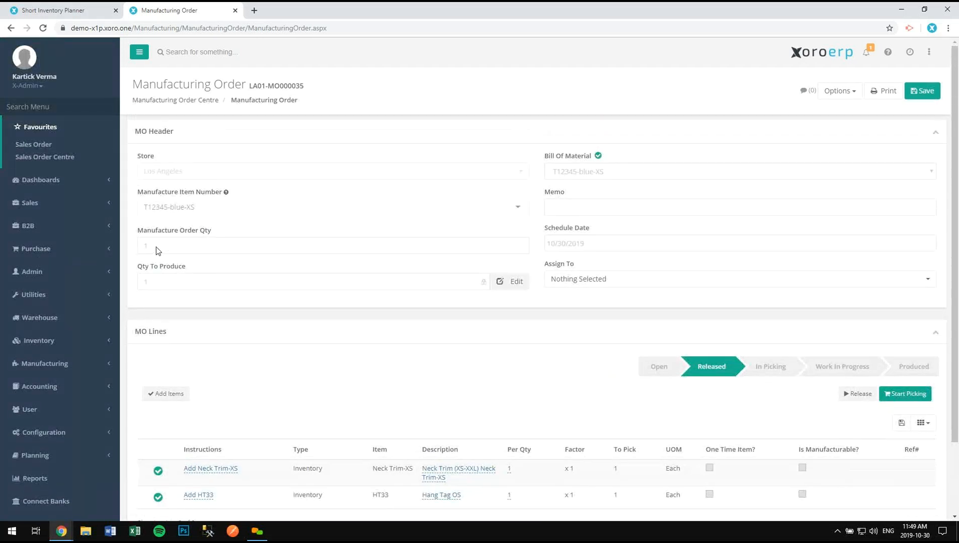
left_click(145, 248)
scroll(572, 473, "down", 2)
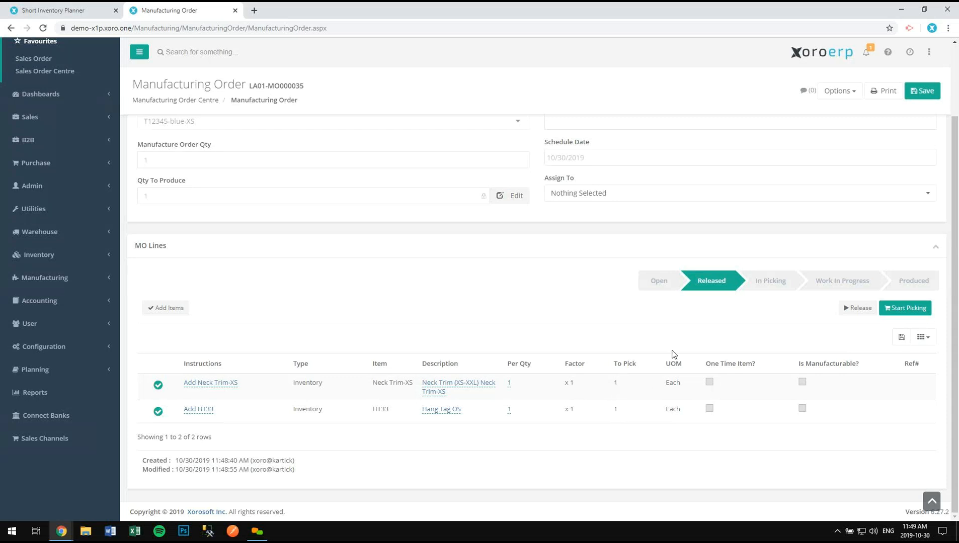
left_click(888, 313)
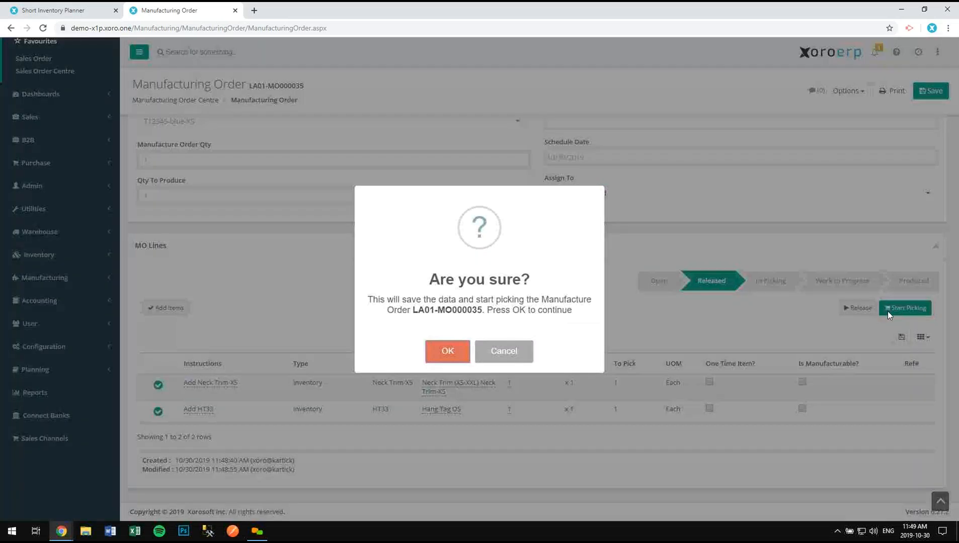
left_click(466, 346)
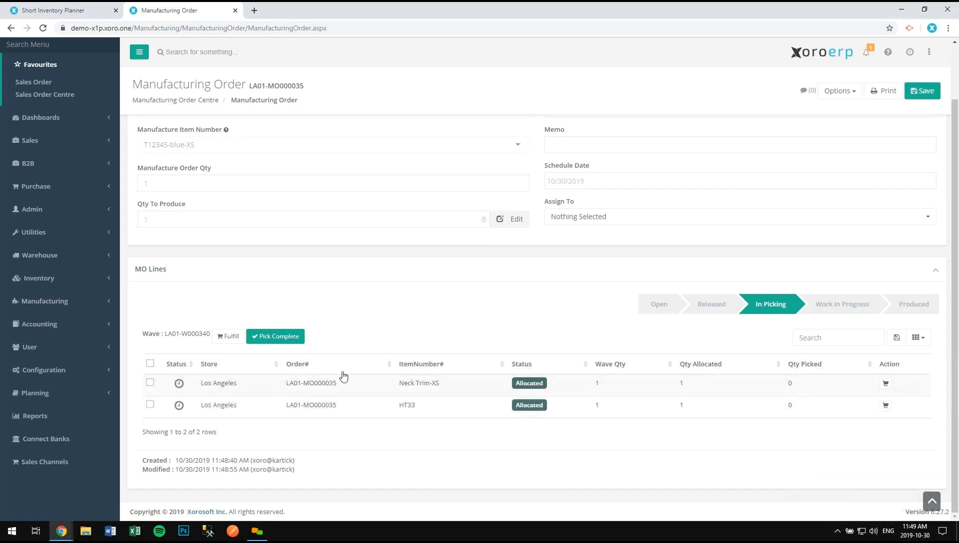
Step: Fulfill the picking wave for Neck Trim-XS and HT33 and mark the pick as complete
left_click(233, 340)
left_click(451, 357)
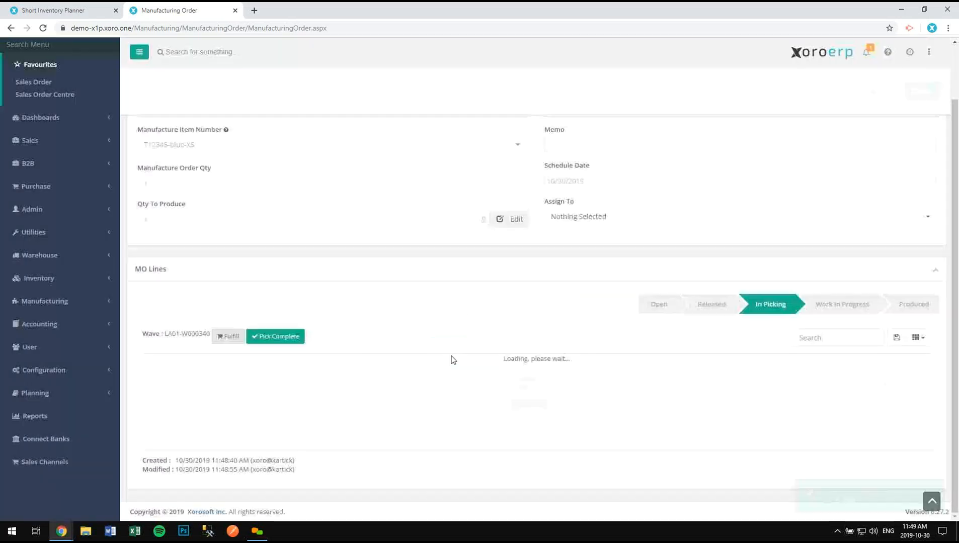
left_click(285, 336)
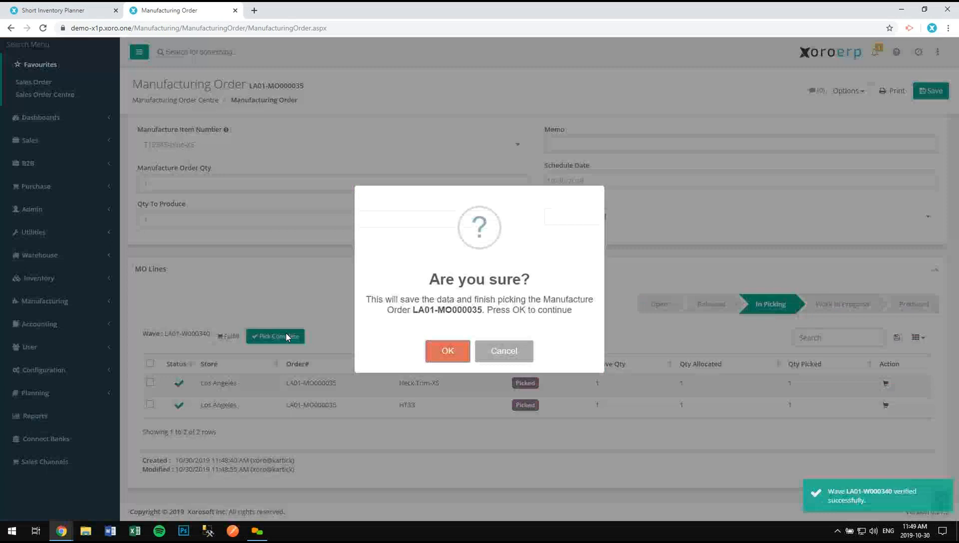
left_click(446, 351)
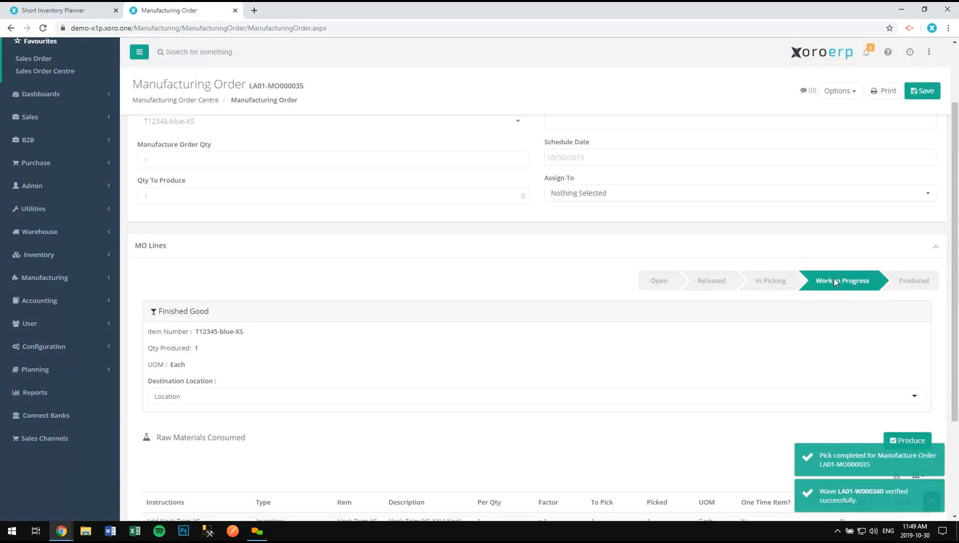
scroll(811, 347, "down", 3)
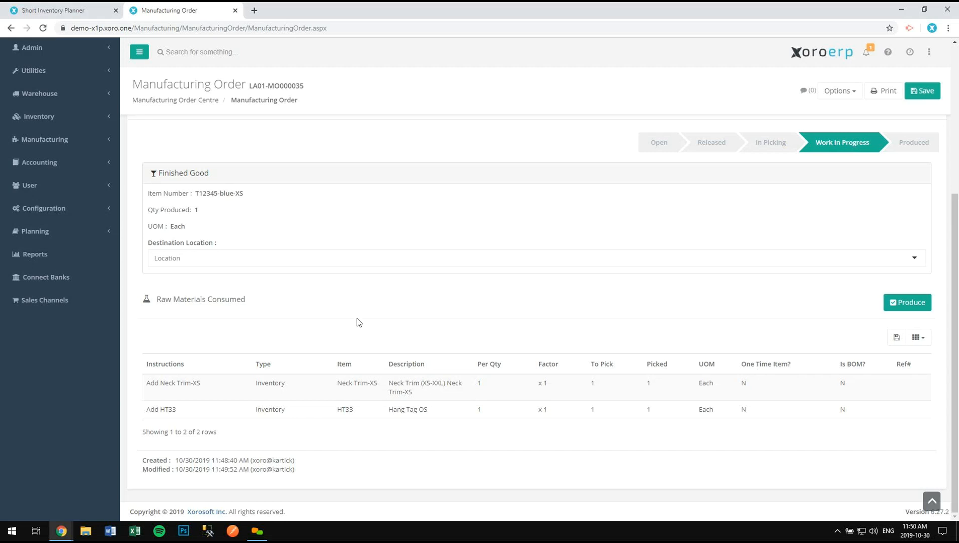
left_click(175, 263)
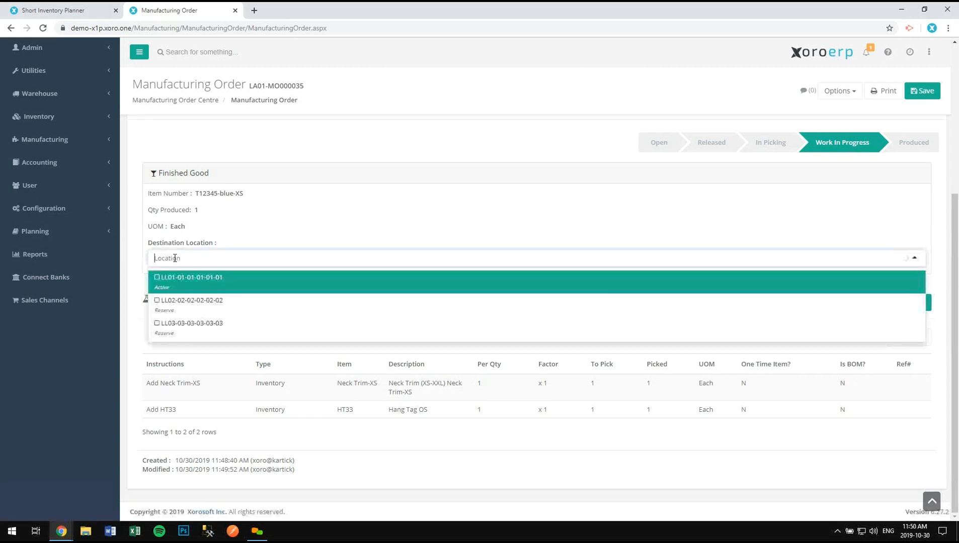
left_click(183, 285)
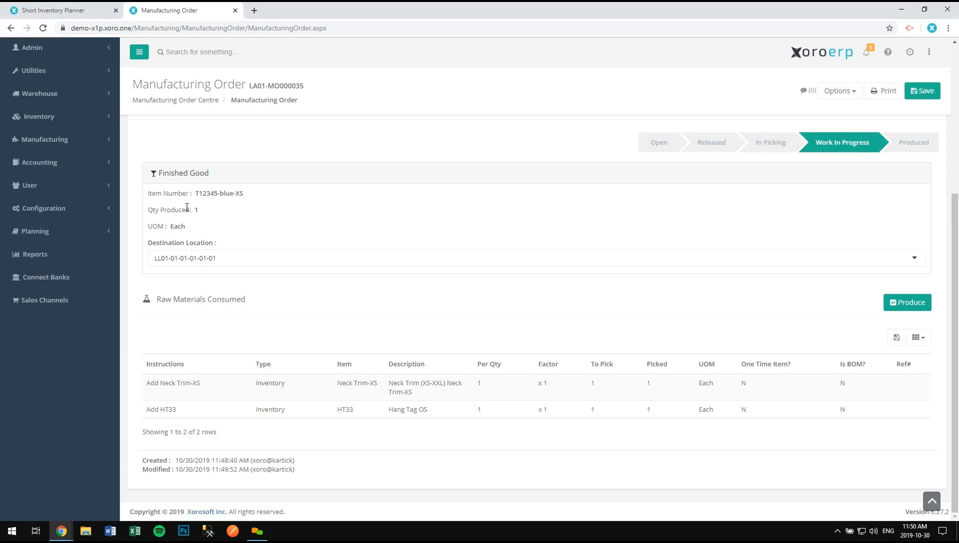
left_click(893, 306)
left_click(450, 347)
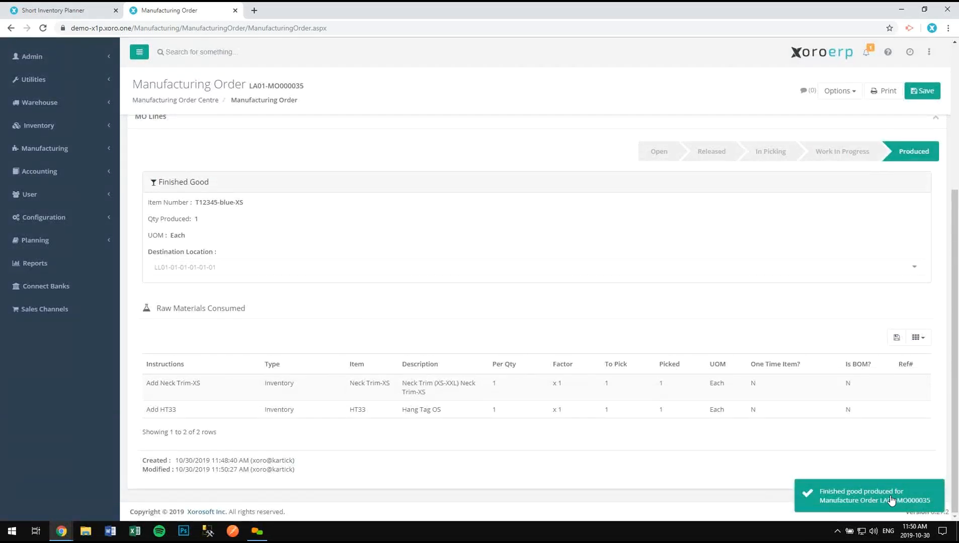
Step: Return to the Manufacturing Order Centre, sort the orders by creation date with the newest first, and save that list layout
scroll(880, 509, "up", 5)
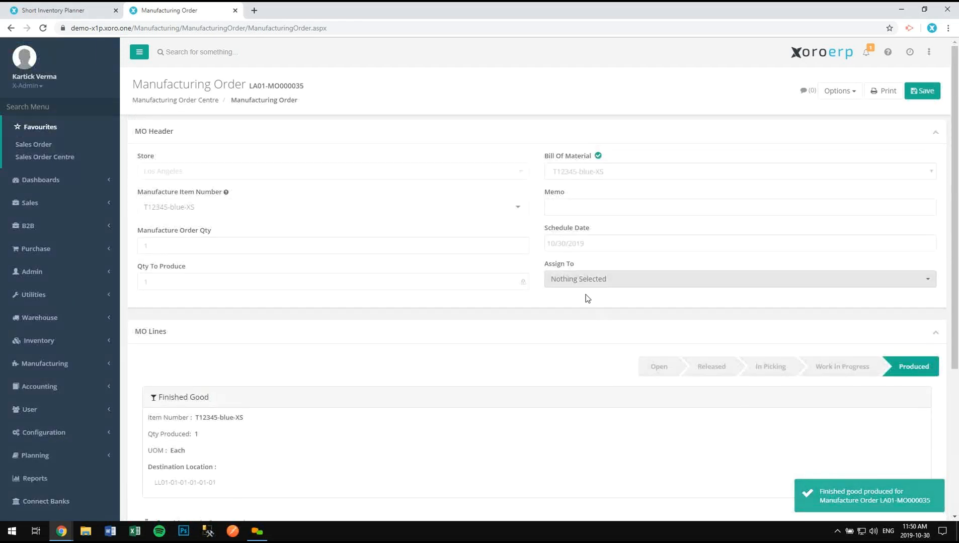
left_click(210, 101)
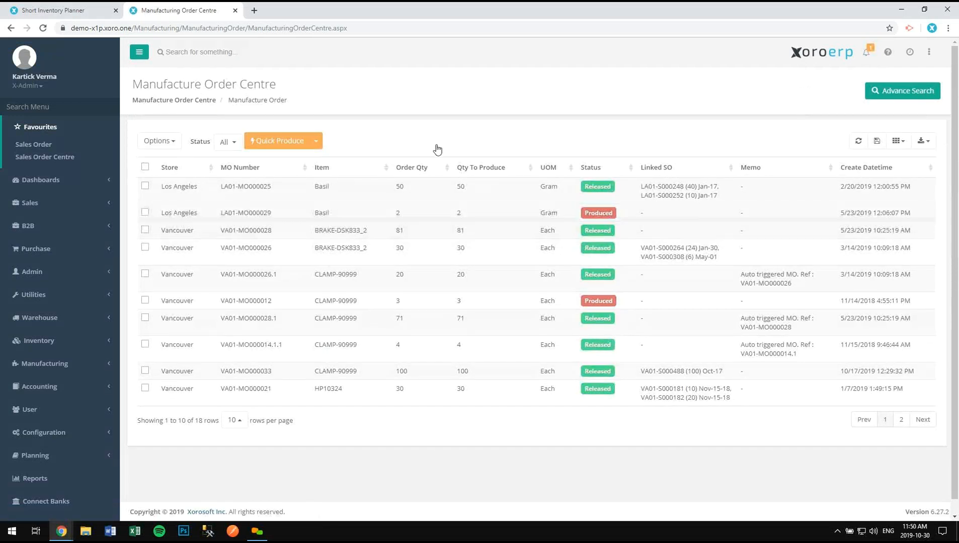
left_click(869, 174)
left_click(877, 142)
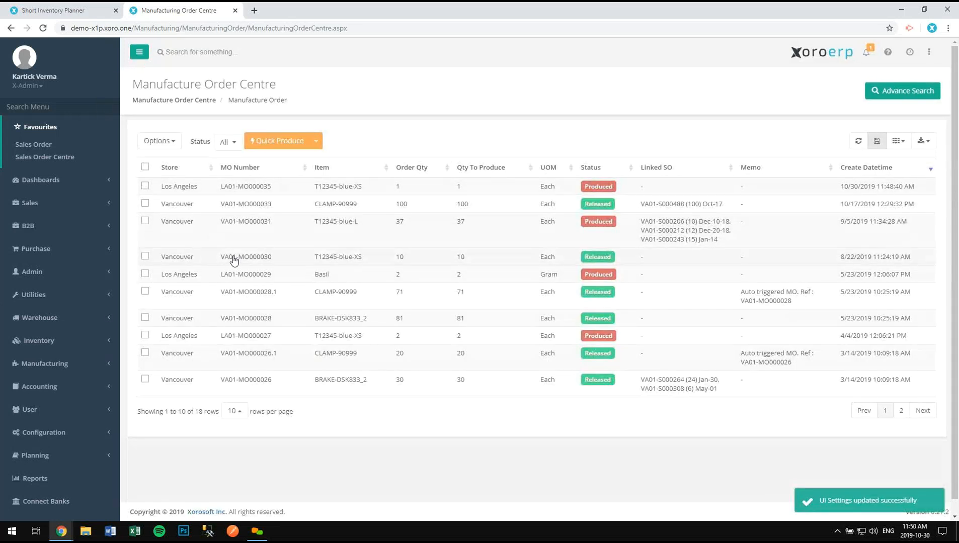
Step: Check the additional Quick Produce options for manufacturing orders without choosing one
left_click(320, 147)
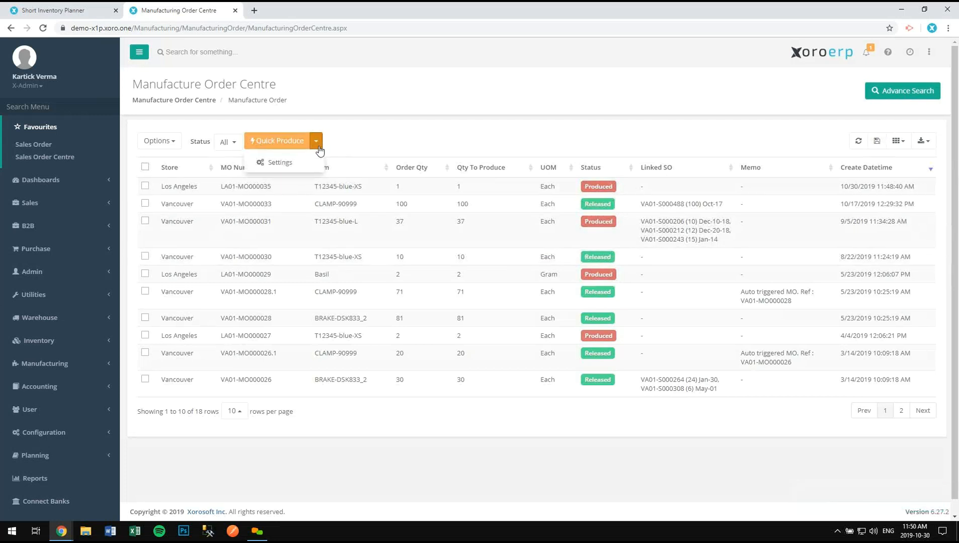
left_click(345, 154)
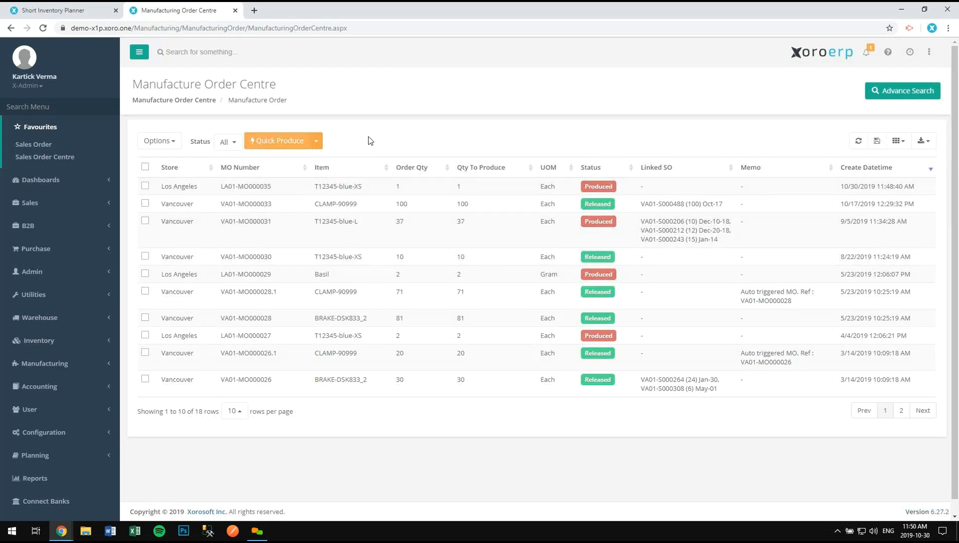